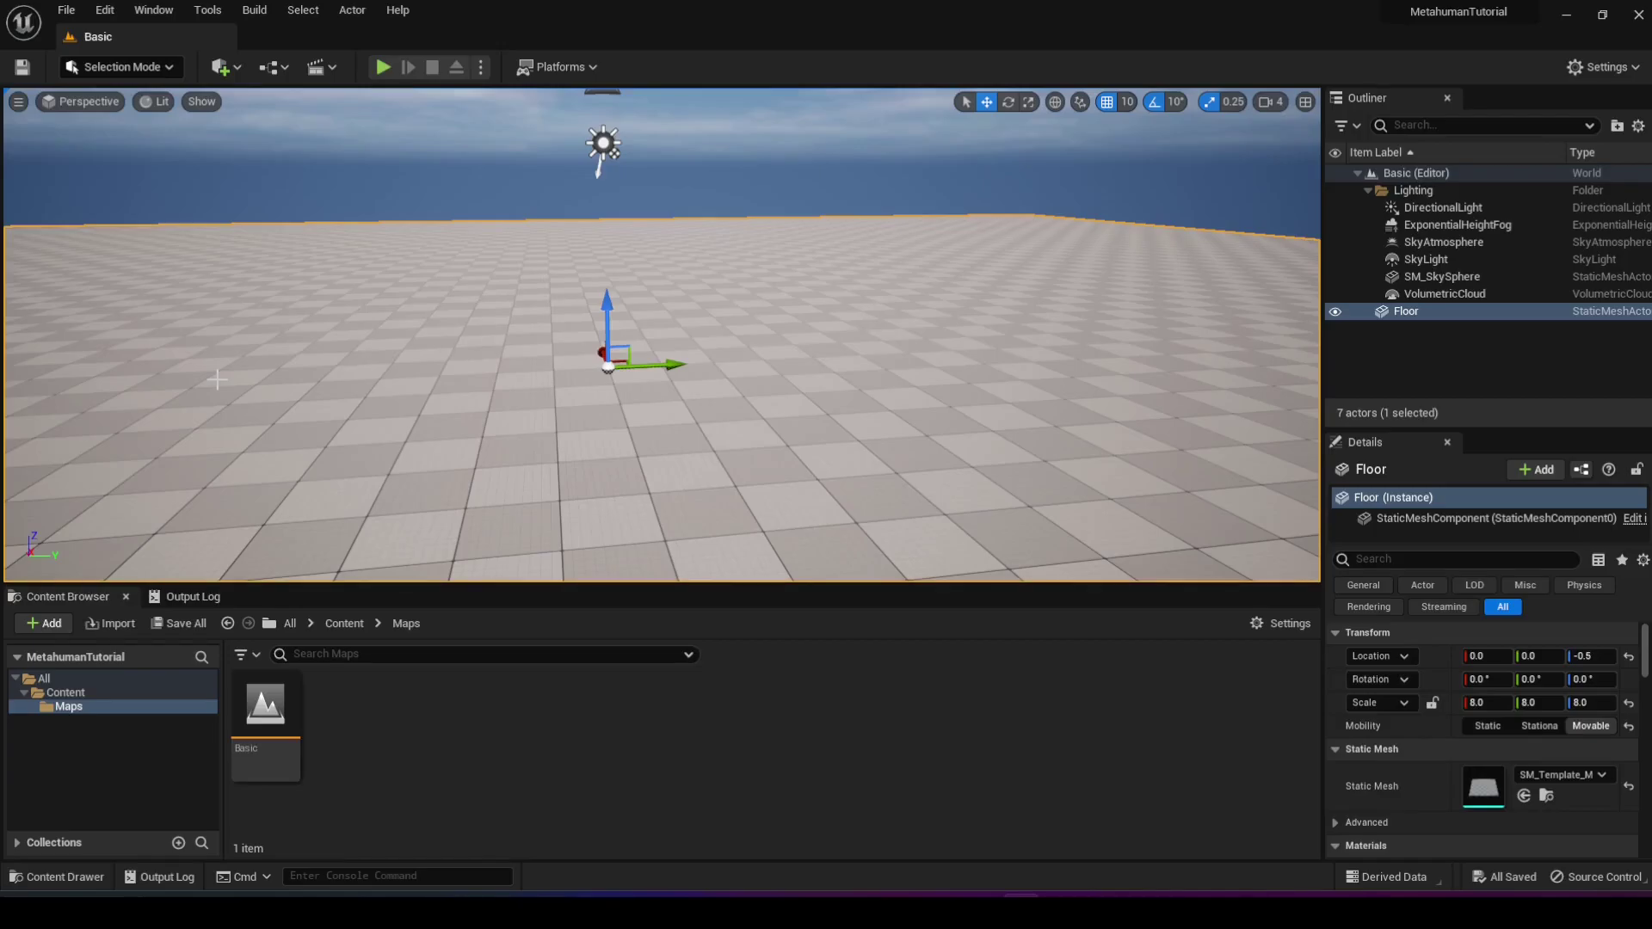
Step: Launch Quixel Bridge from the Quick Add menu and position its window over the editor
click(234, 72)
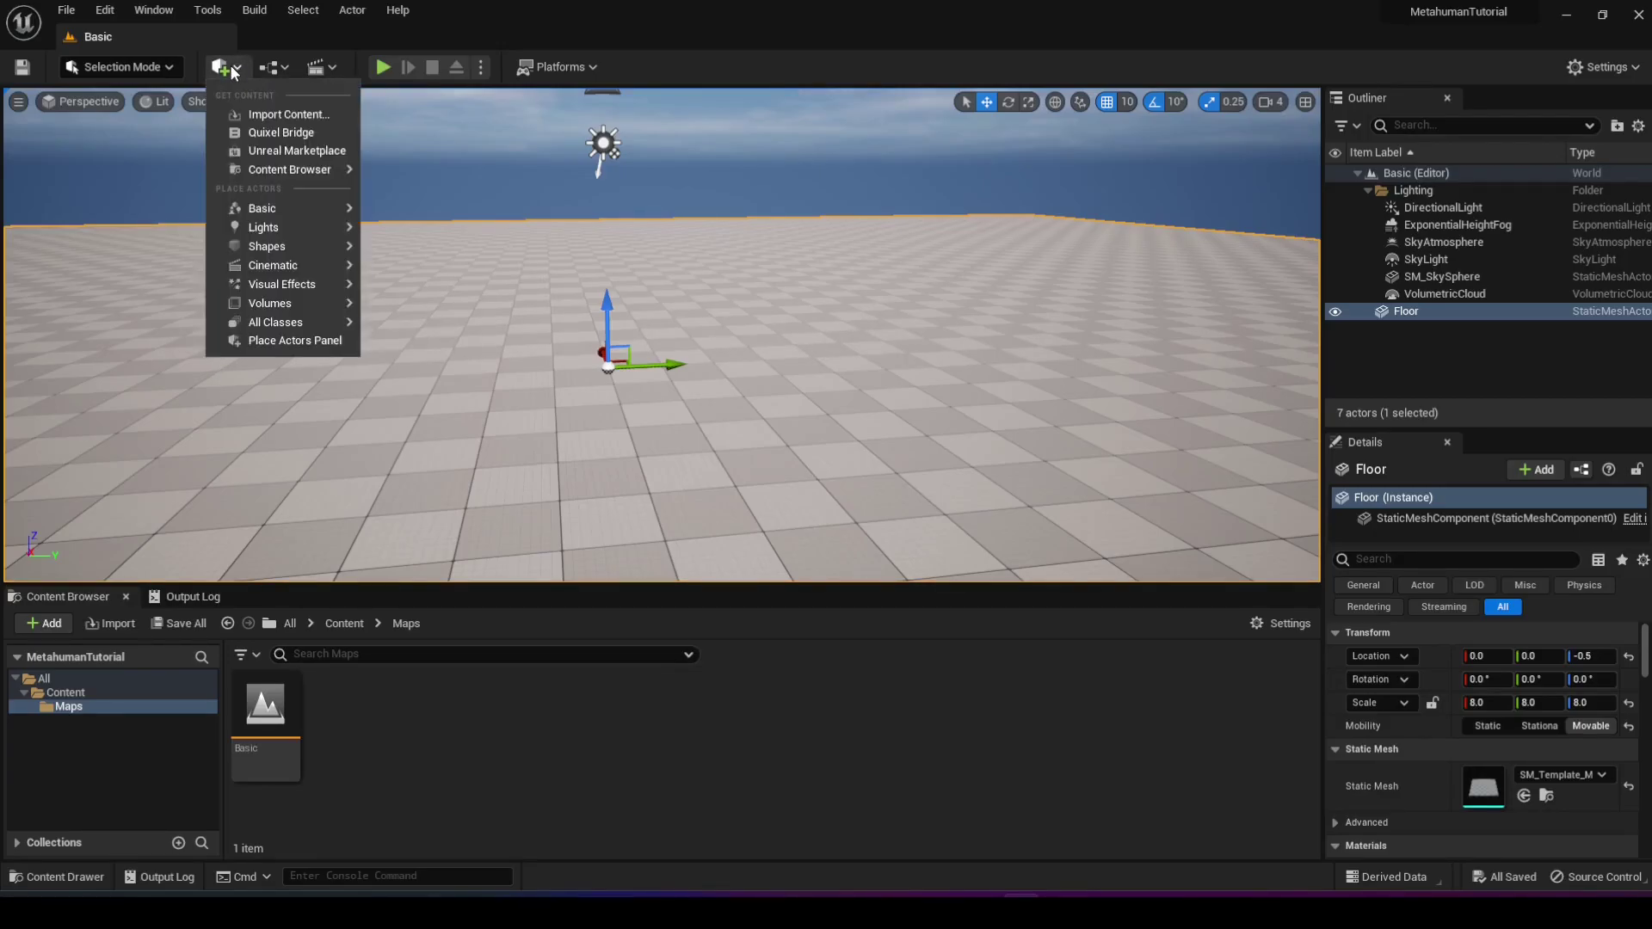
click(275, 131)
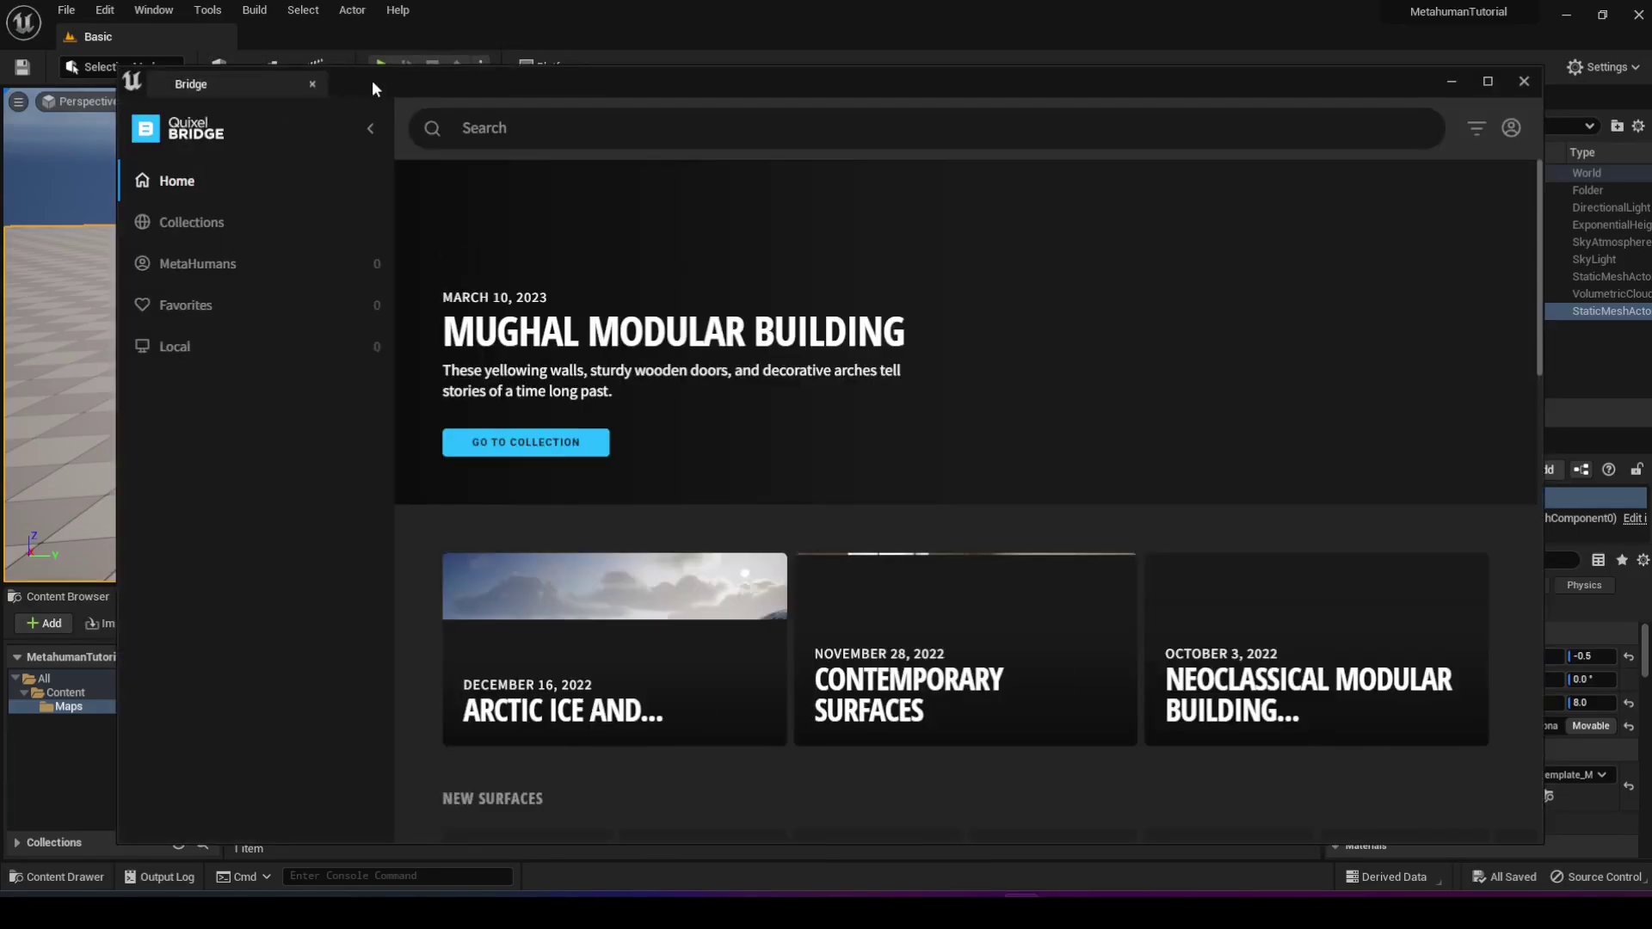
drag(372, 80, 631, 97)
Step: Browse the MetaHuman Presets and bring up the Trey preset's details
click(472, 449)
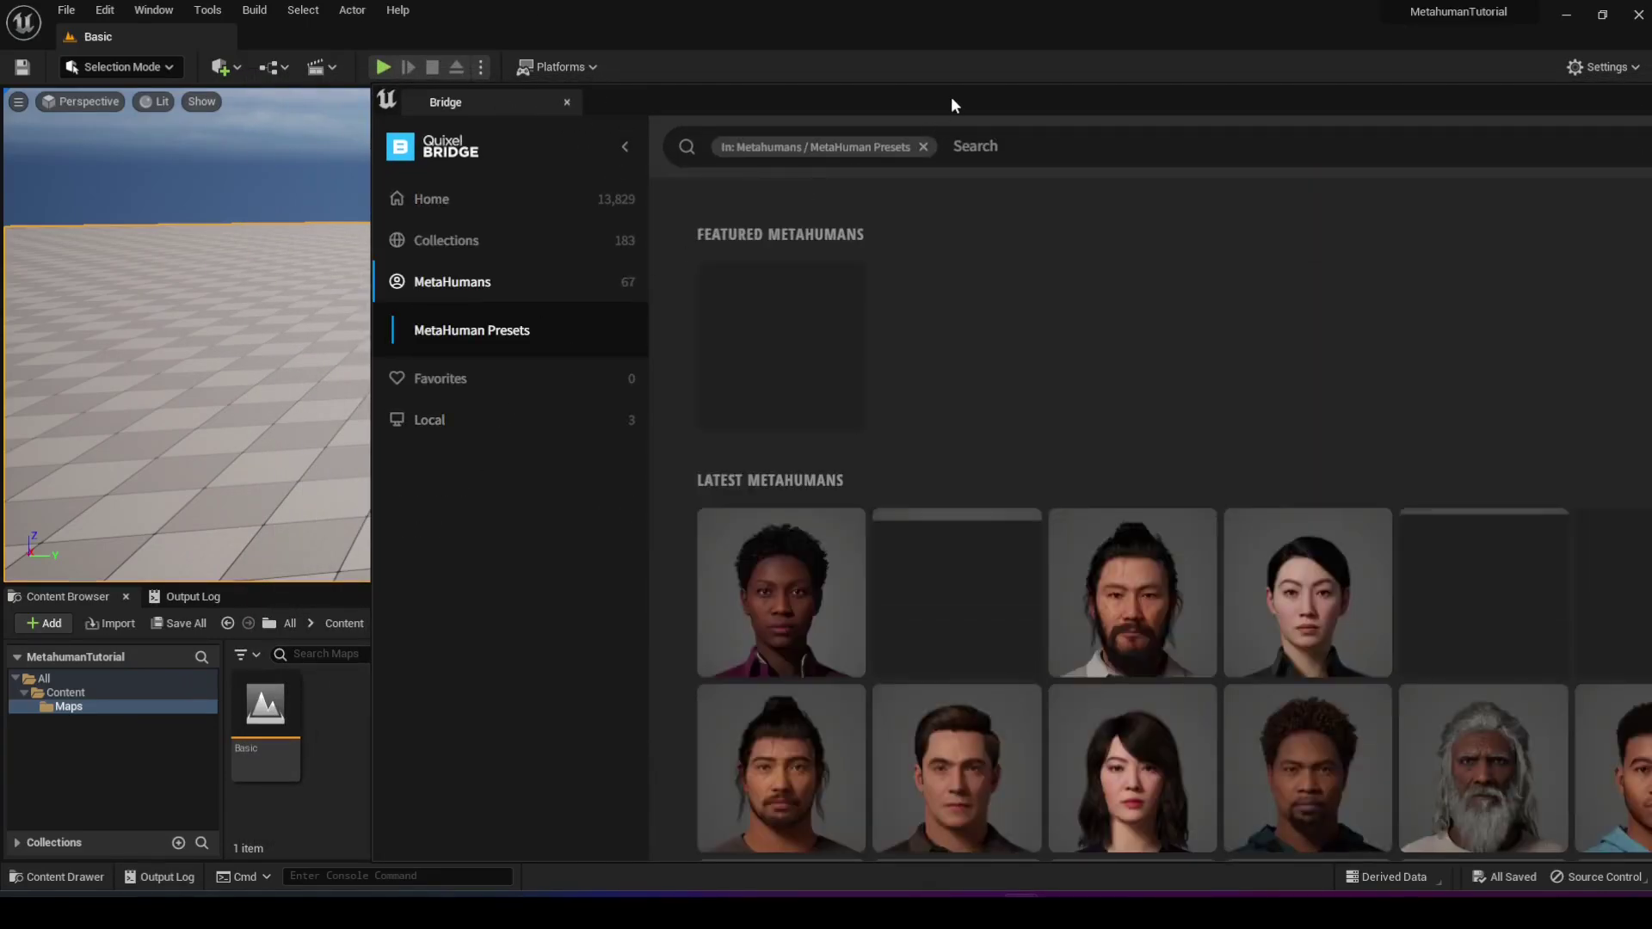
drag(951, 97, 811, 73)
scroll(1098, 519, down, 10)
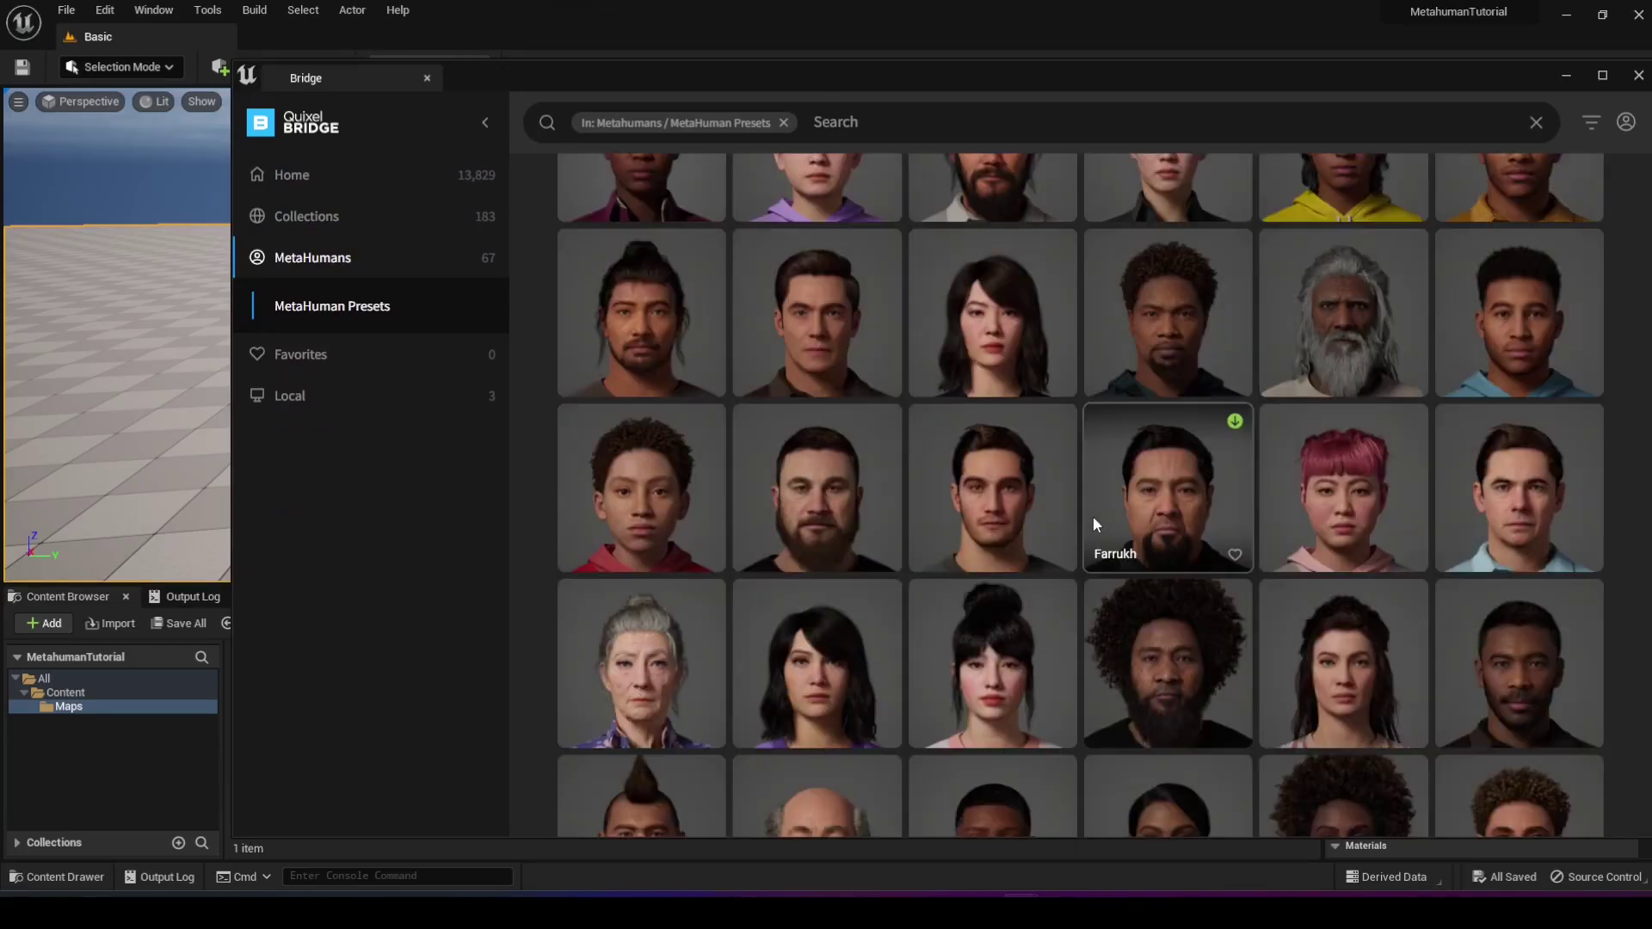
scroll(1048, 502, down, 10)
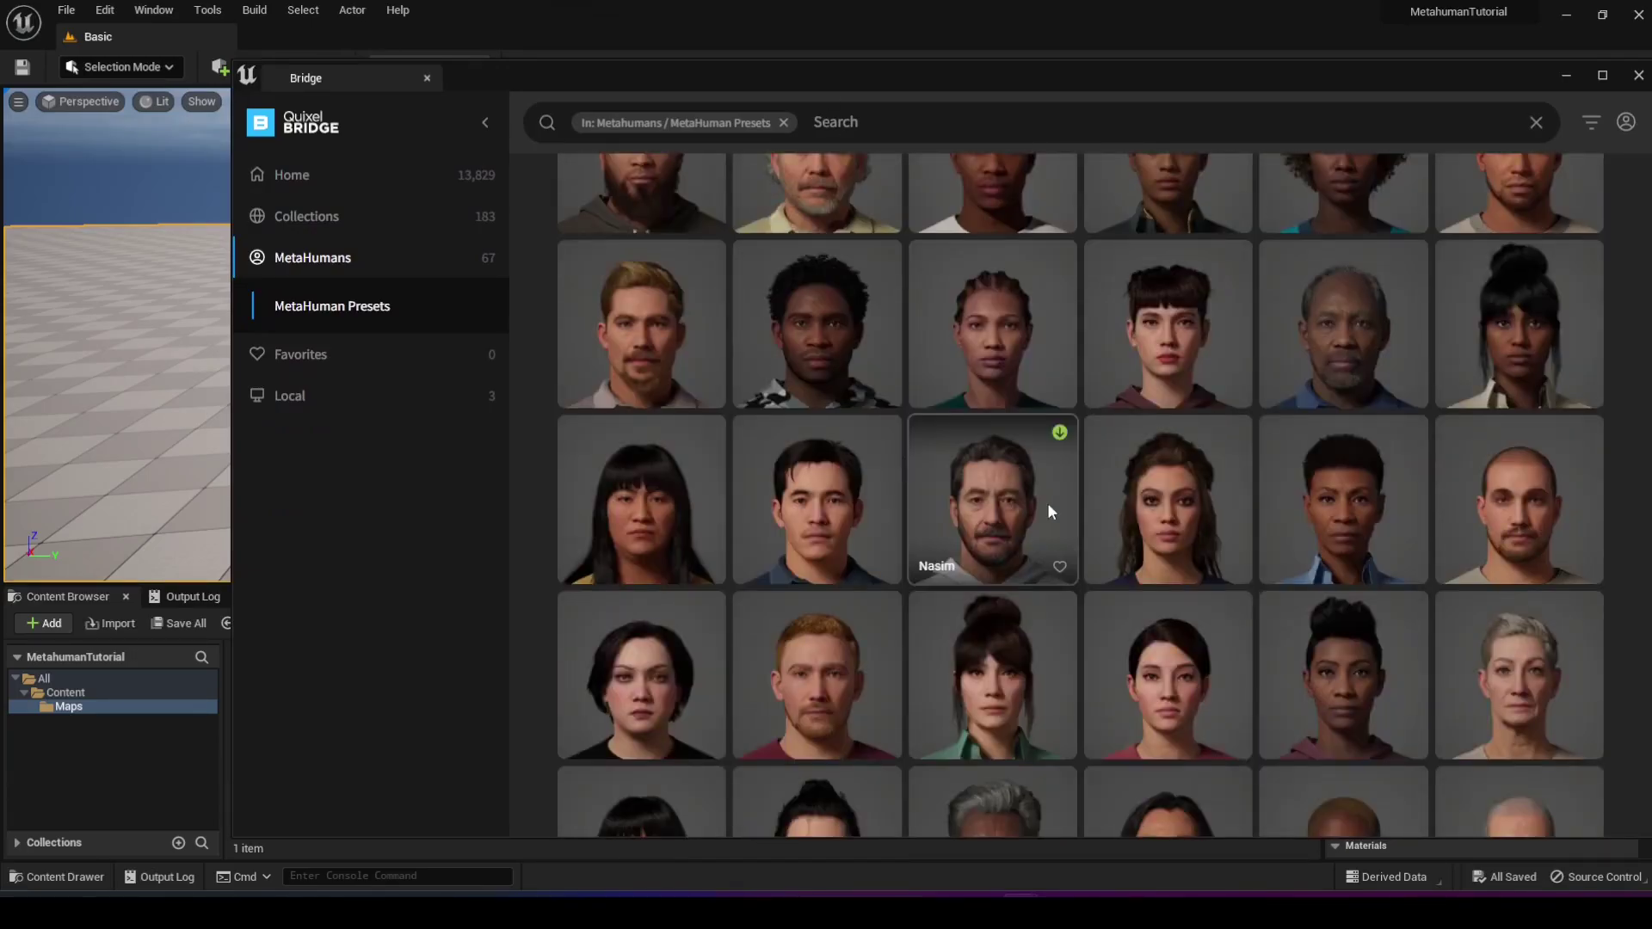
click(1176, 559)
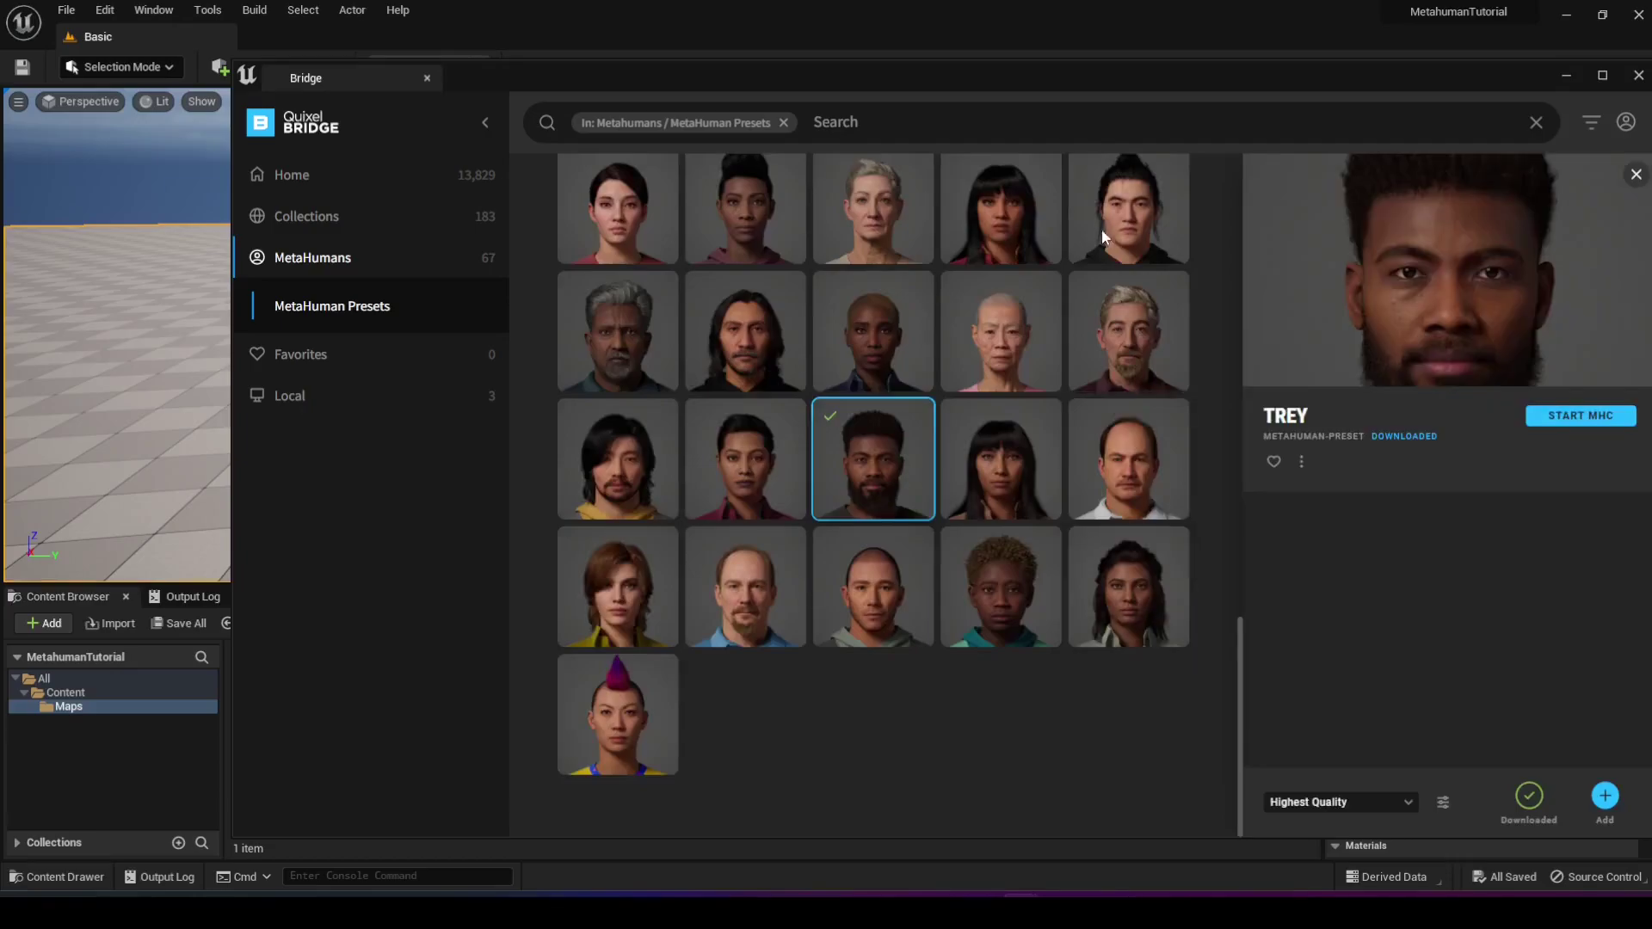
drag(1096, 84, 1031, 73)
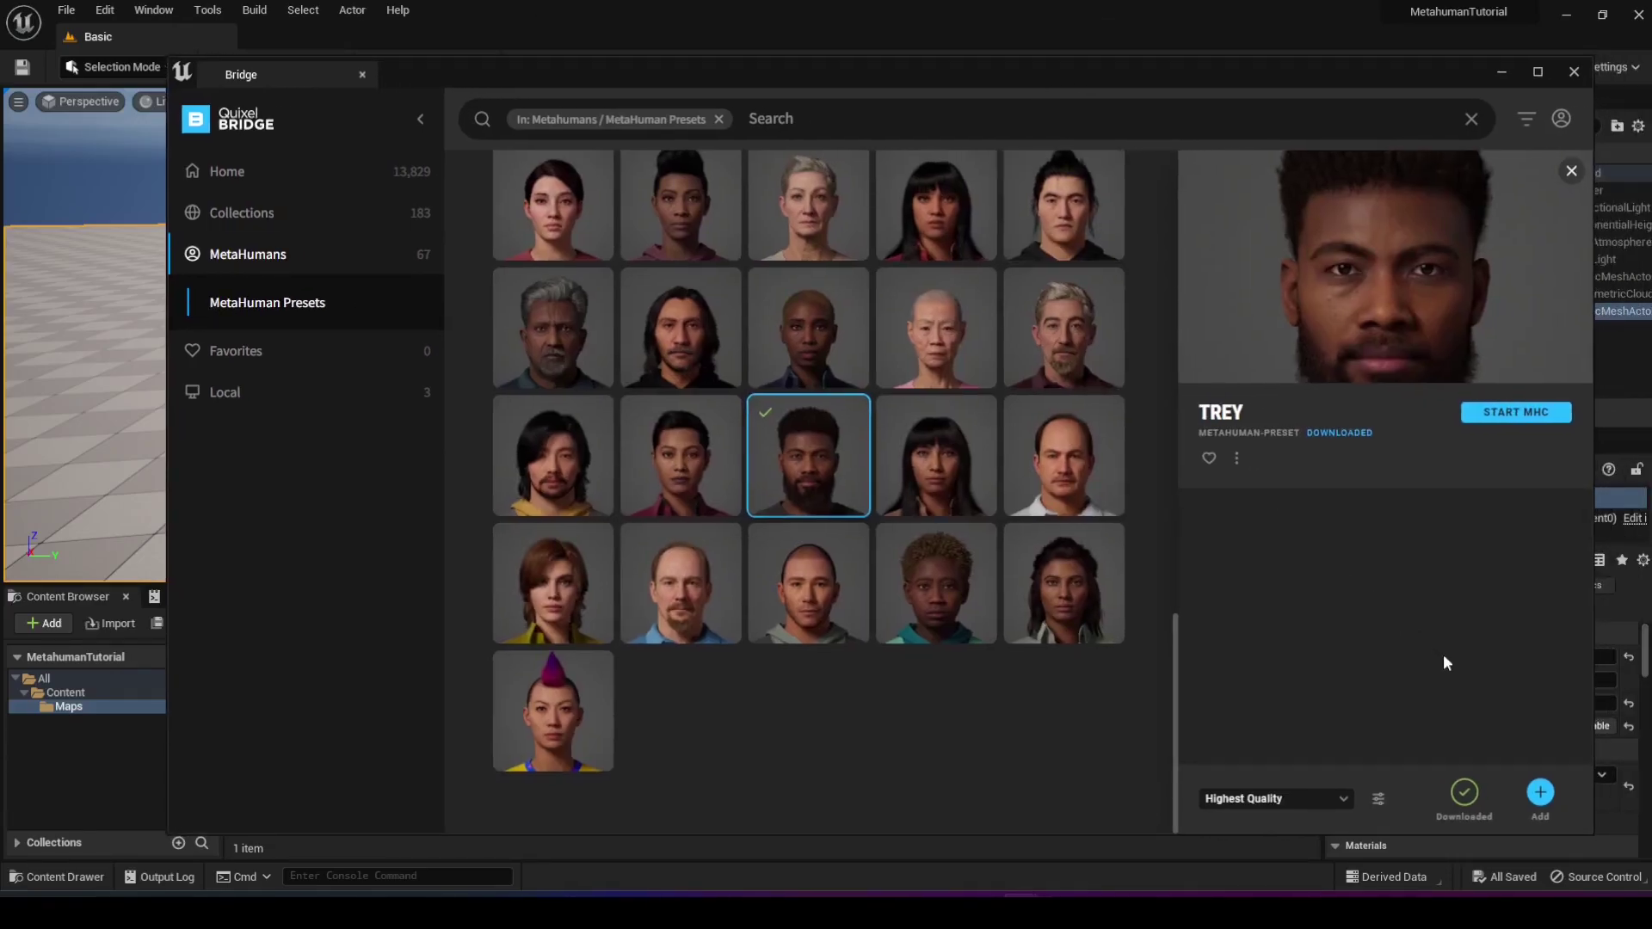
Step: Add Trey to the project and enable the missing Live Link, Groom plugins and project settings
click(1545, 794)
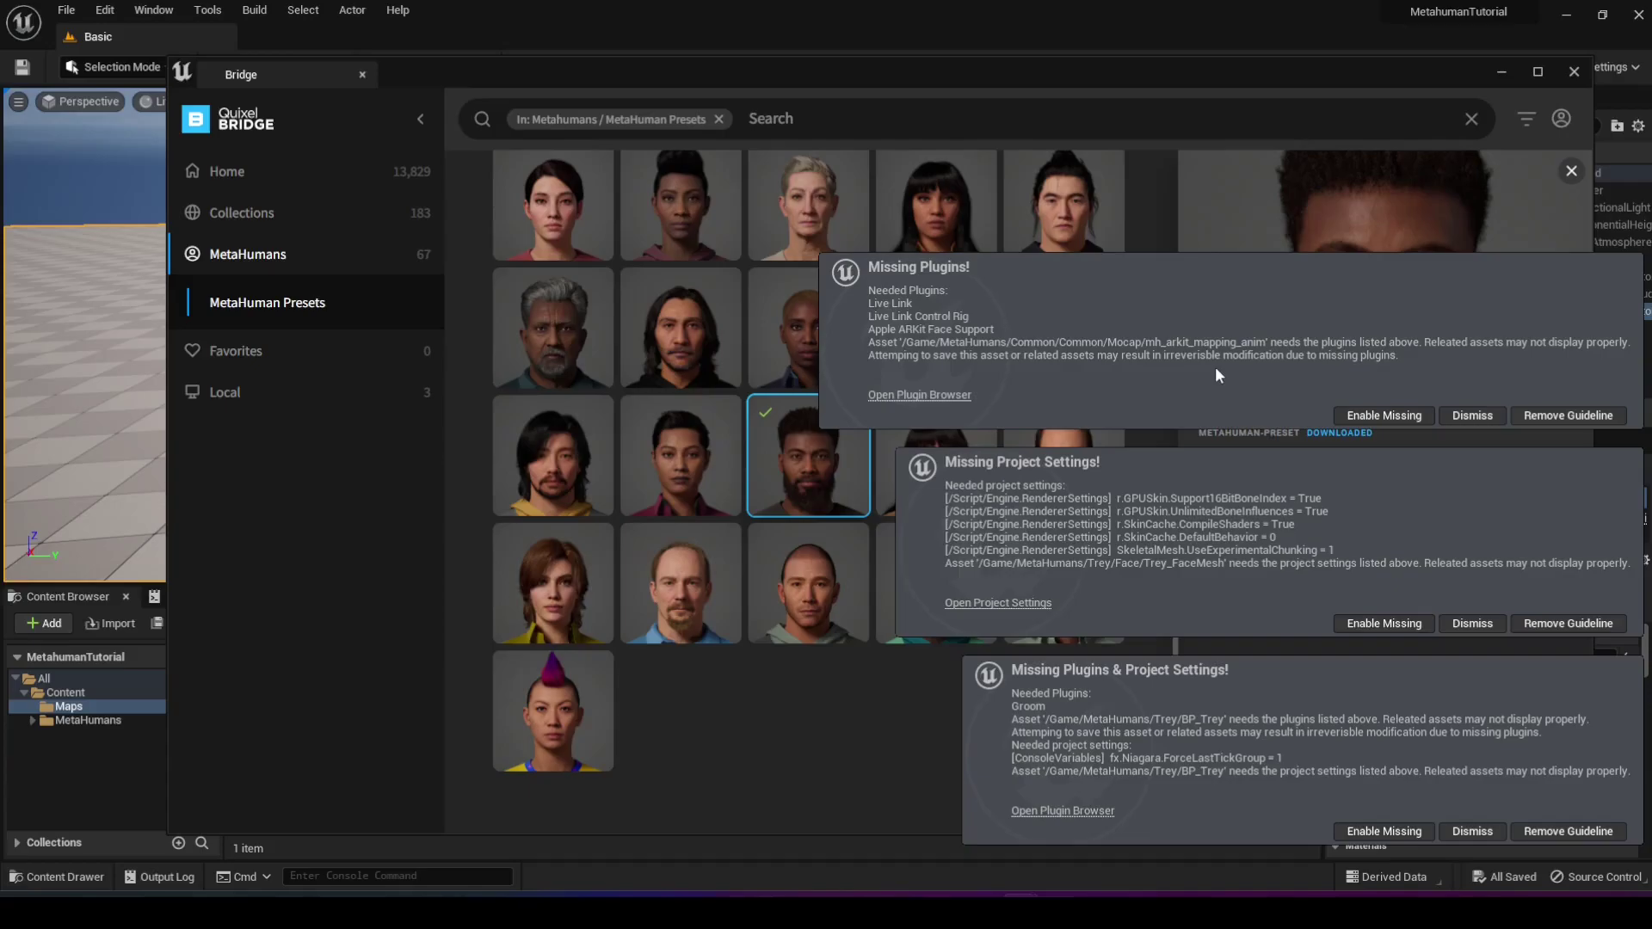
click(1375, 416)
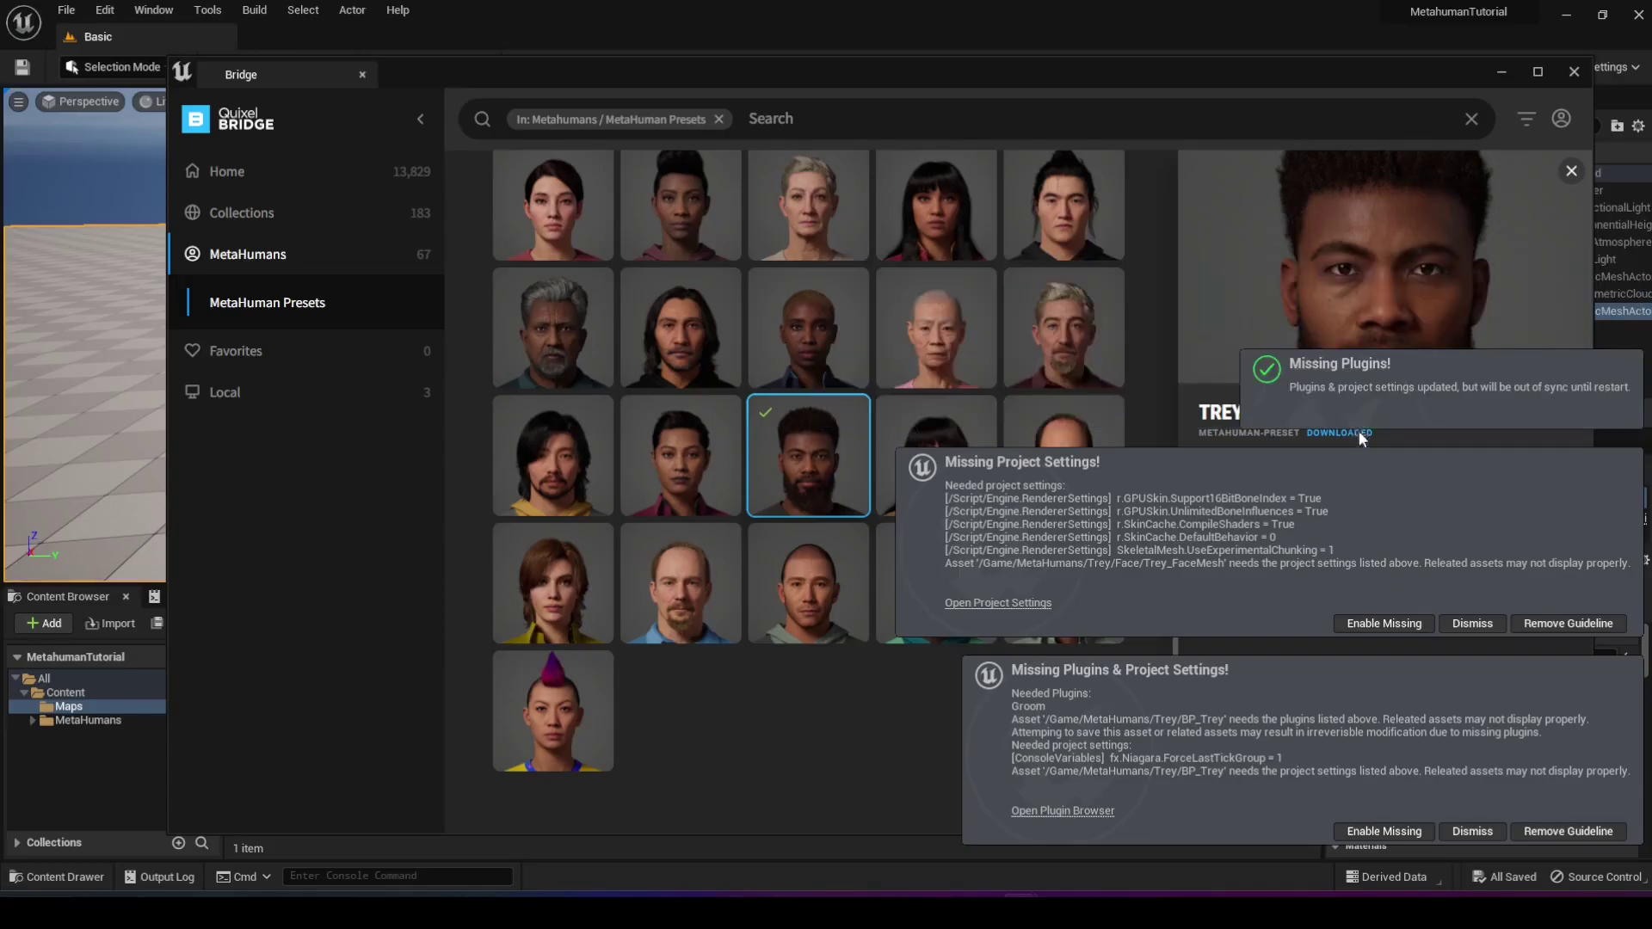
click(1374, 621)
click(1384, 832)
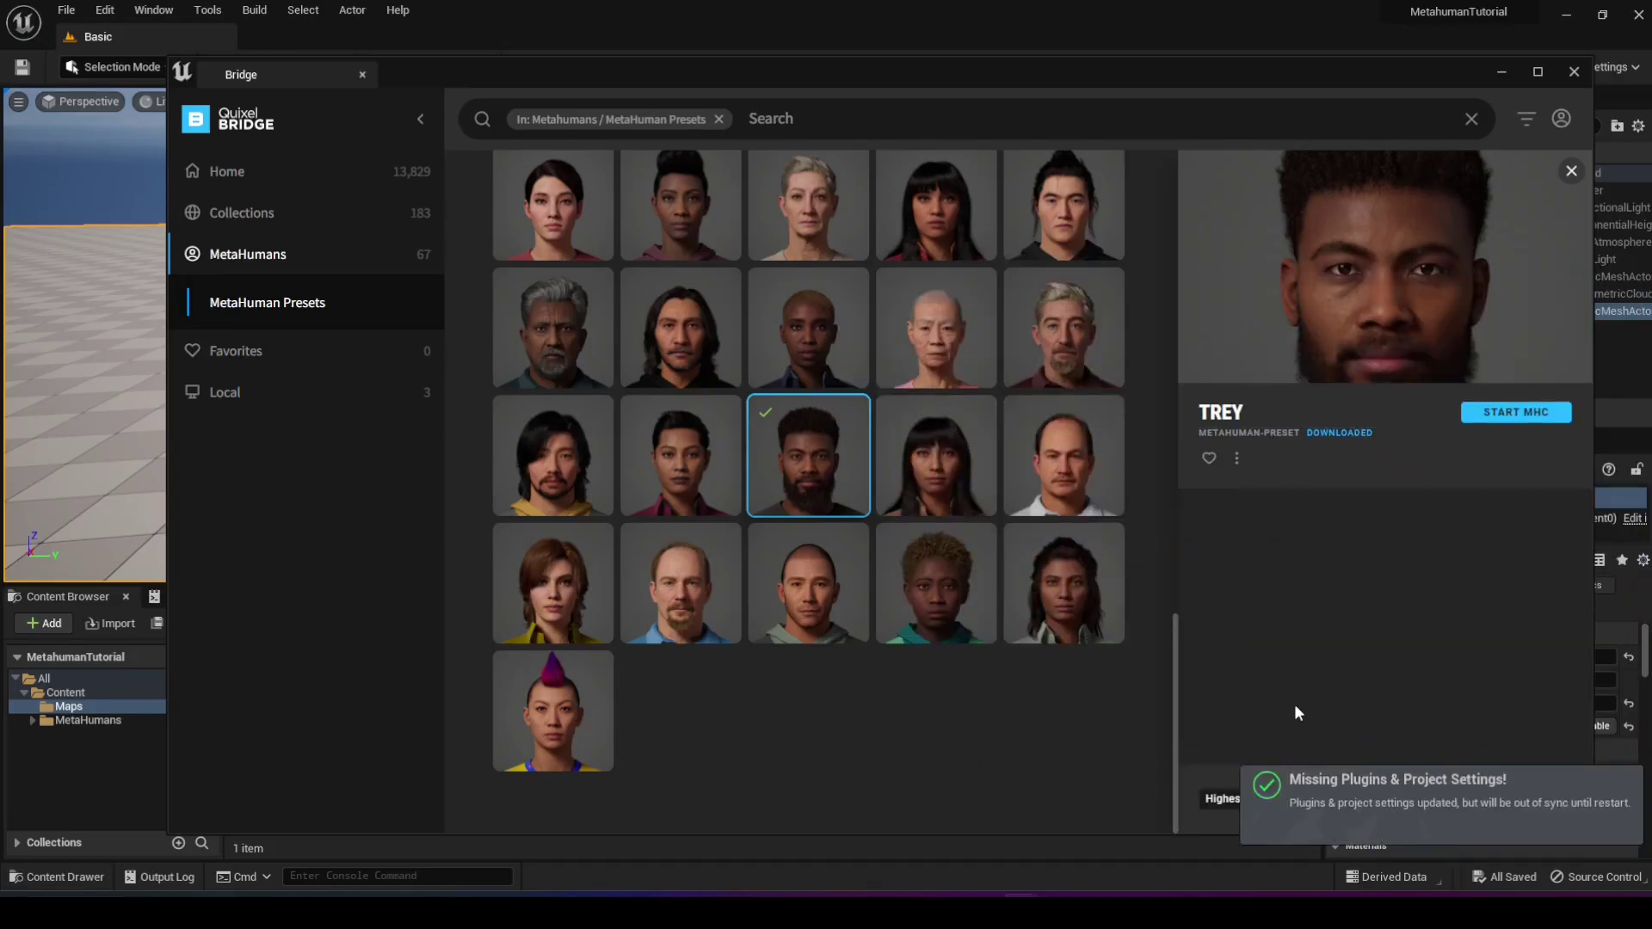
Step: Close Bridge, restart the editor, then select BP_Trey in Content/MetaHumans/Trey
click(1573, 73)
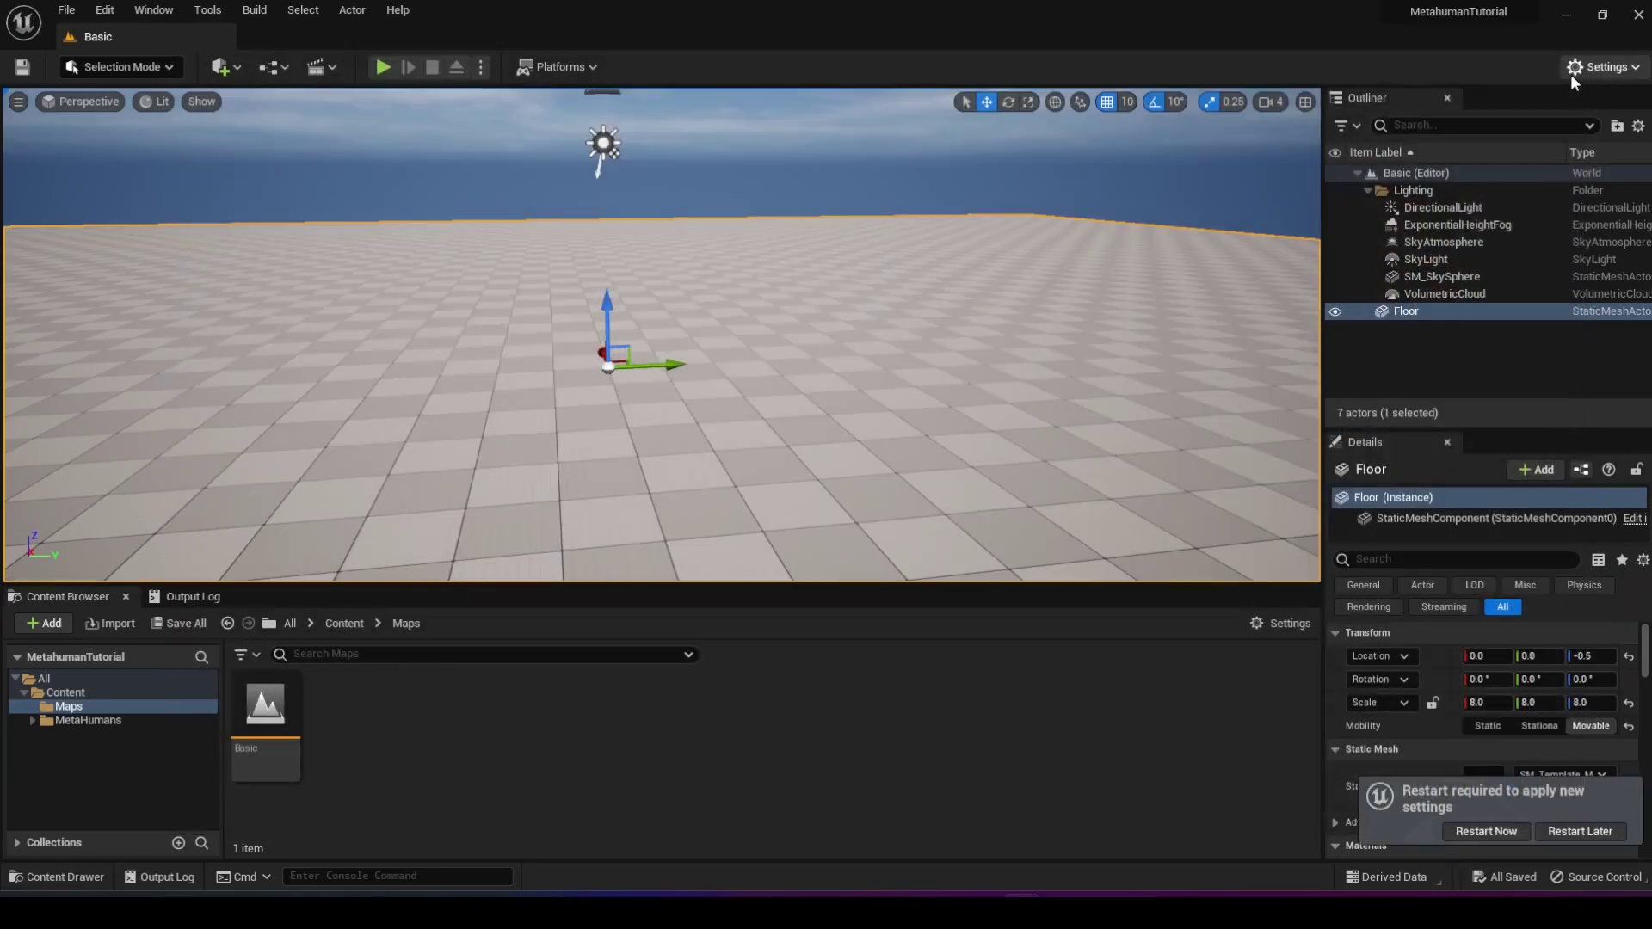
click(1487, 831)
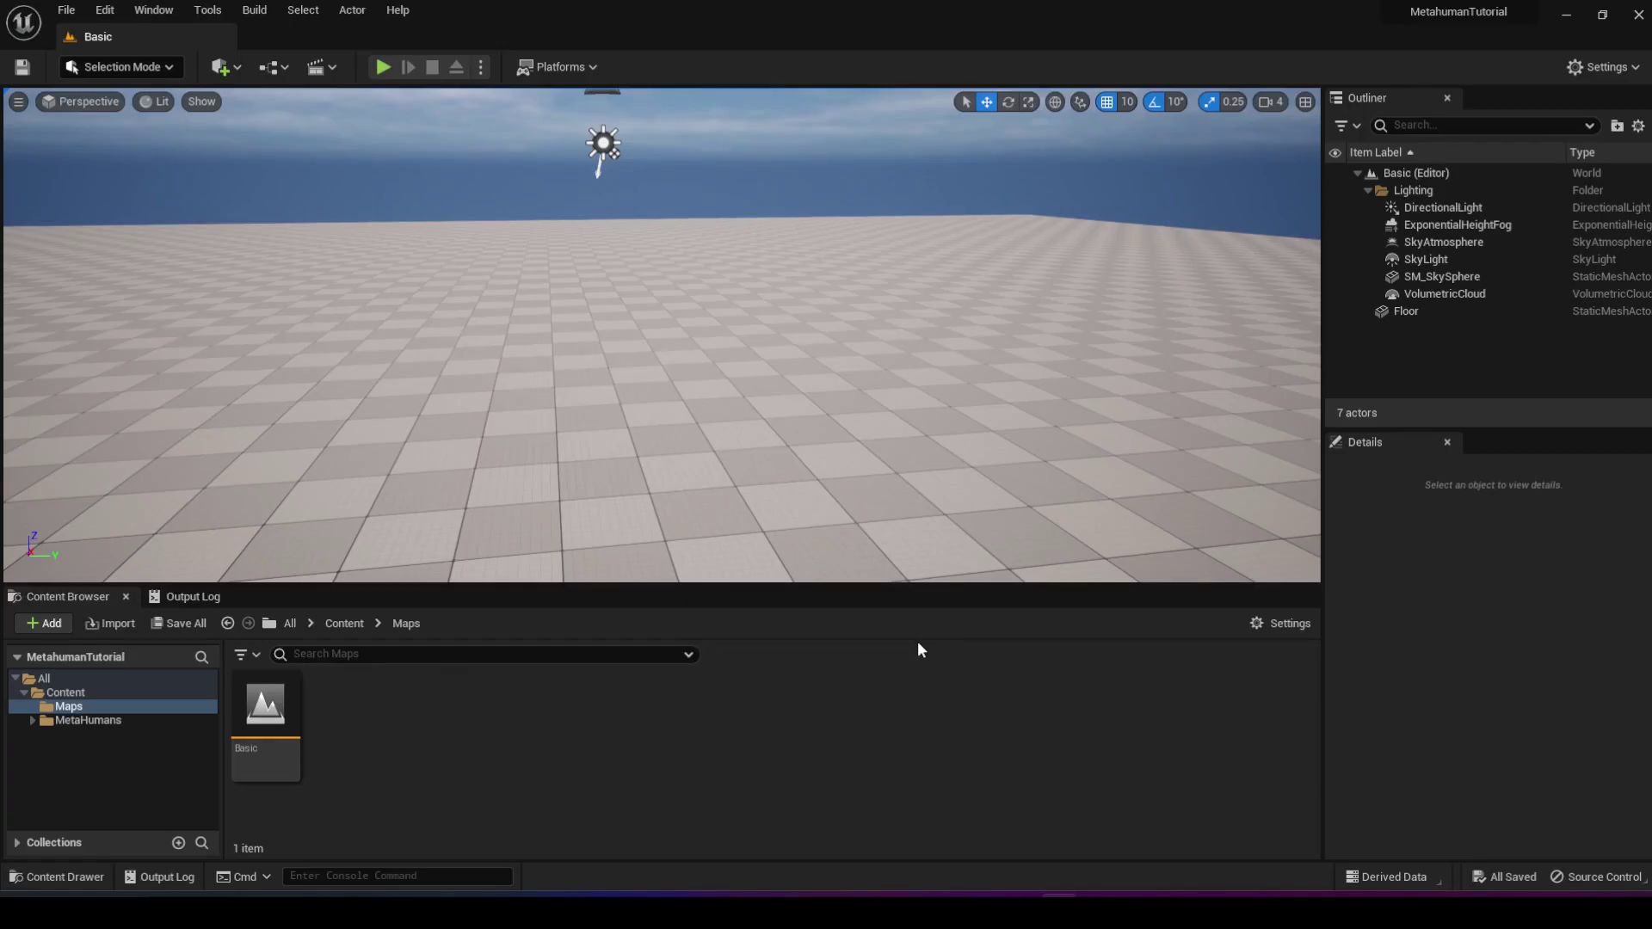
click(94, 720)
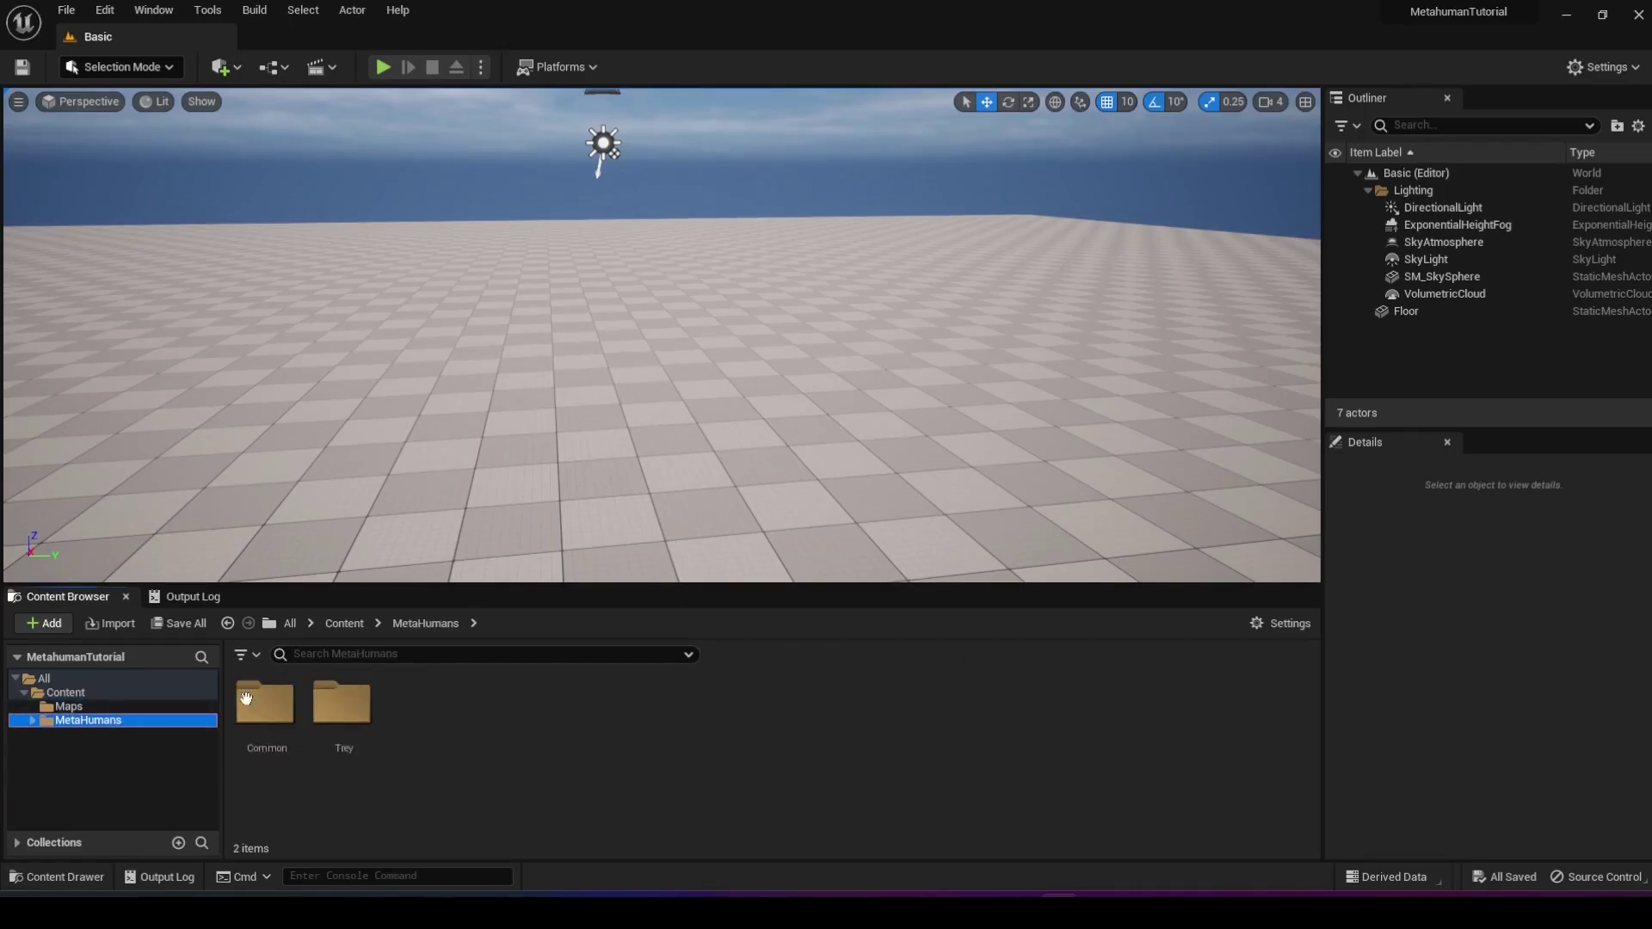
click(371, 694)
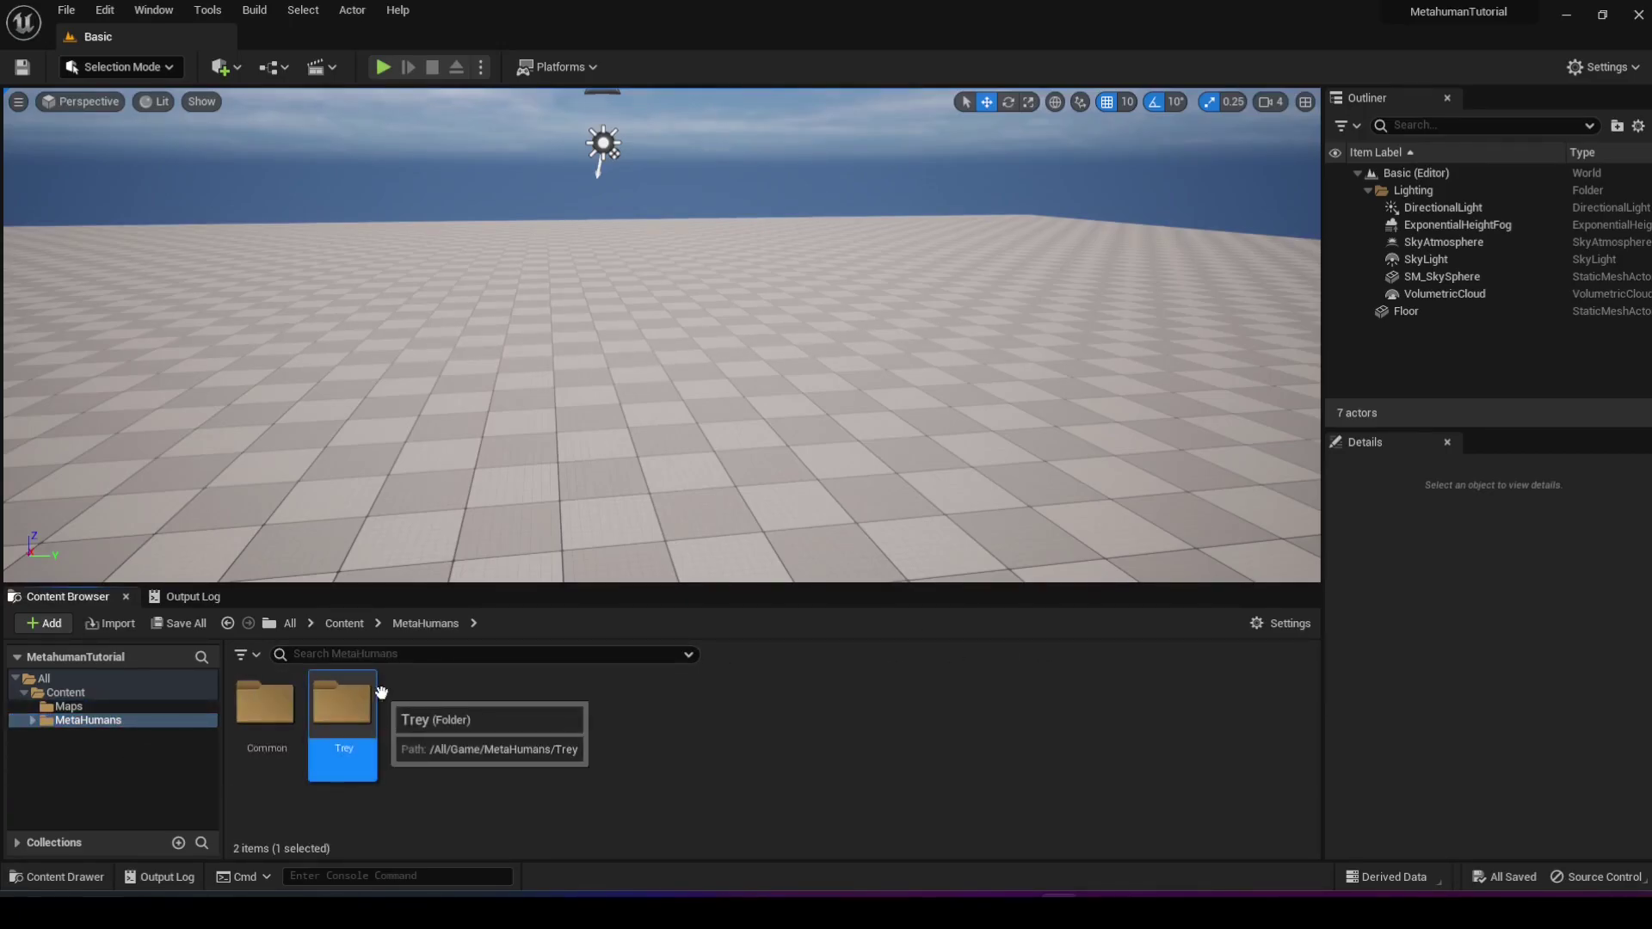
double_click(350, 710)
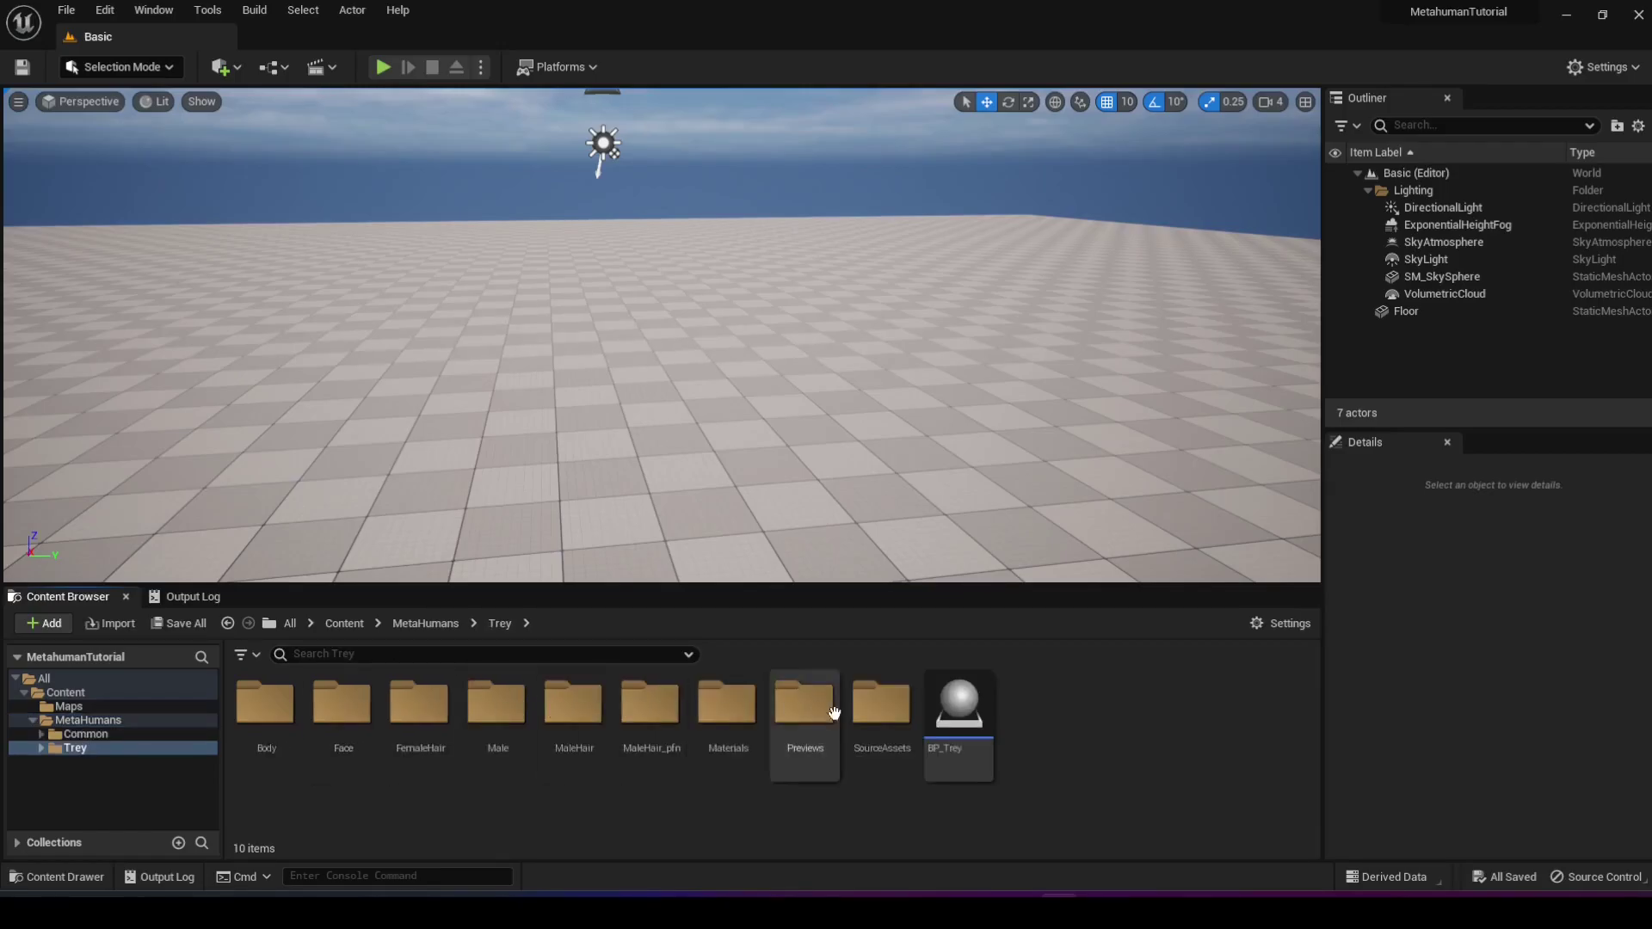
mouse_move(936, 699)
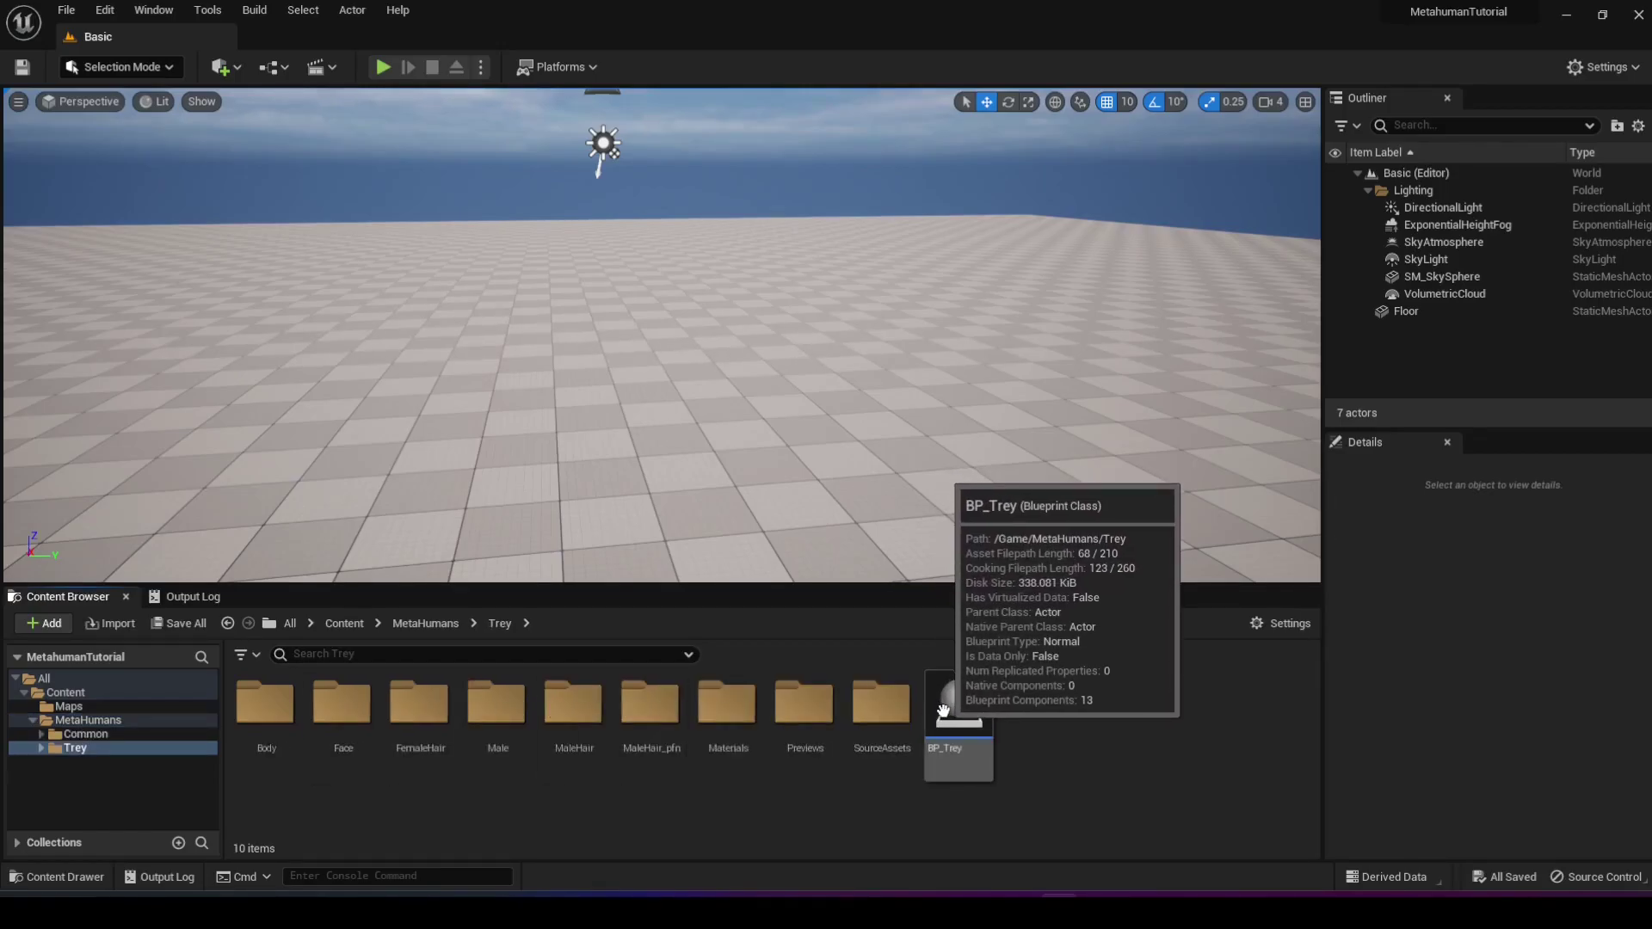
click(942, 710)
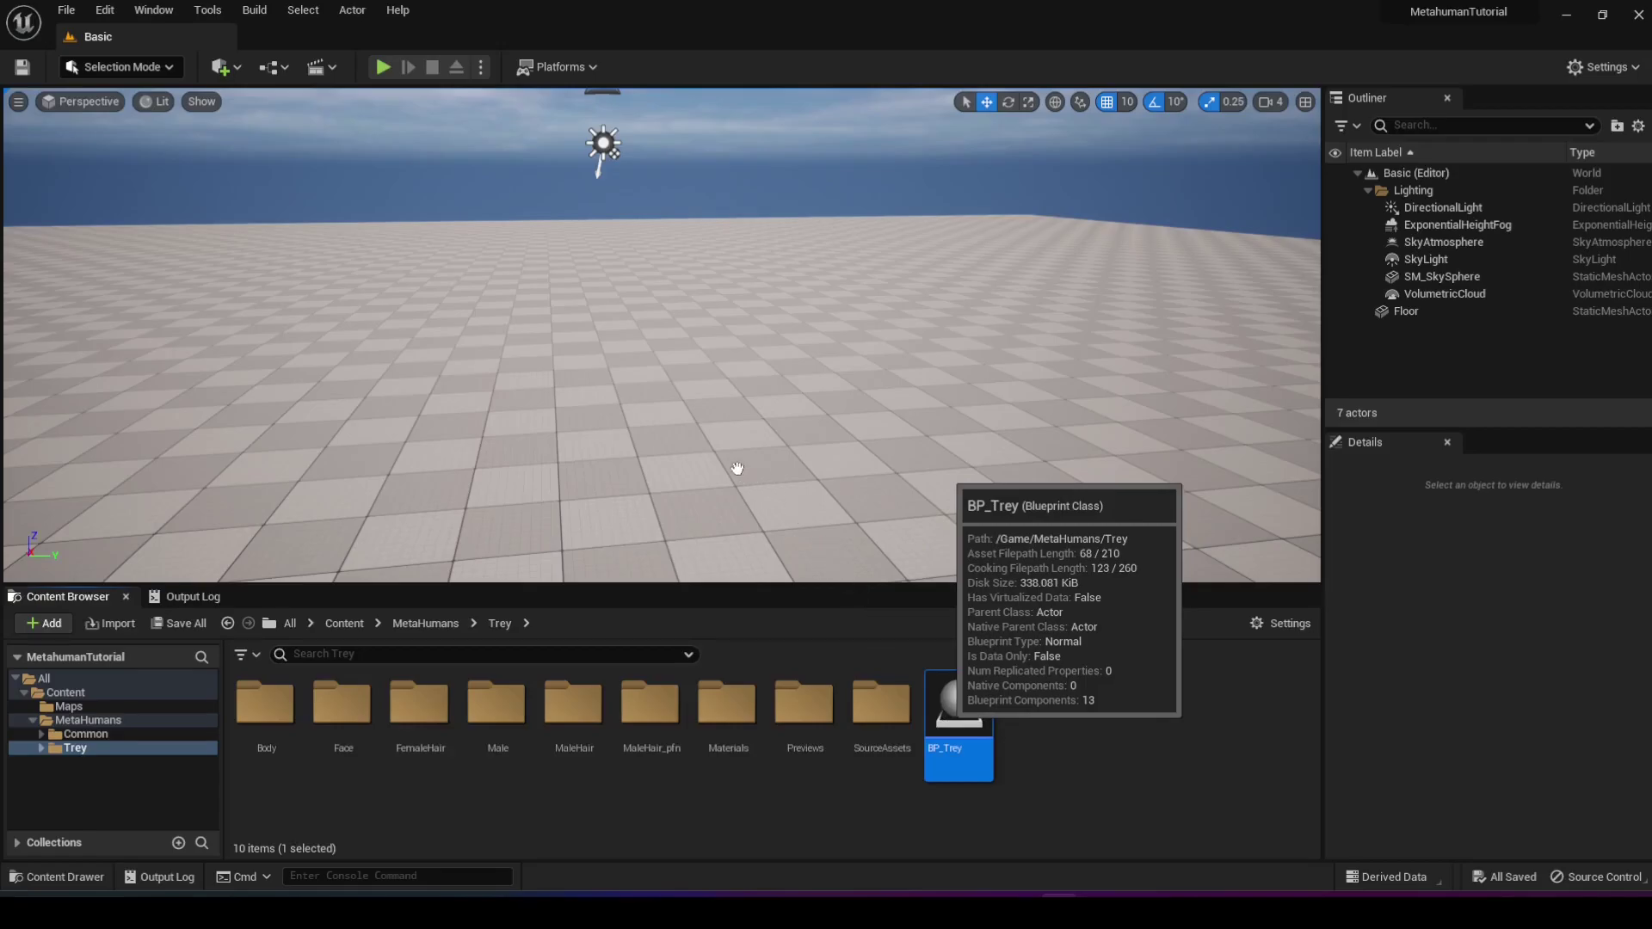
Step: Drop BP_Trey onto the level floor and bring the camera closer to it
drag(737, 468, 737, 468)
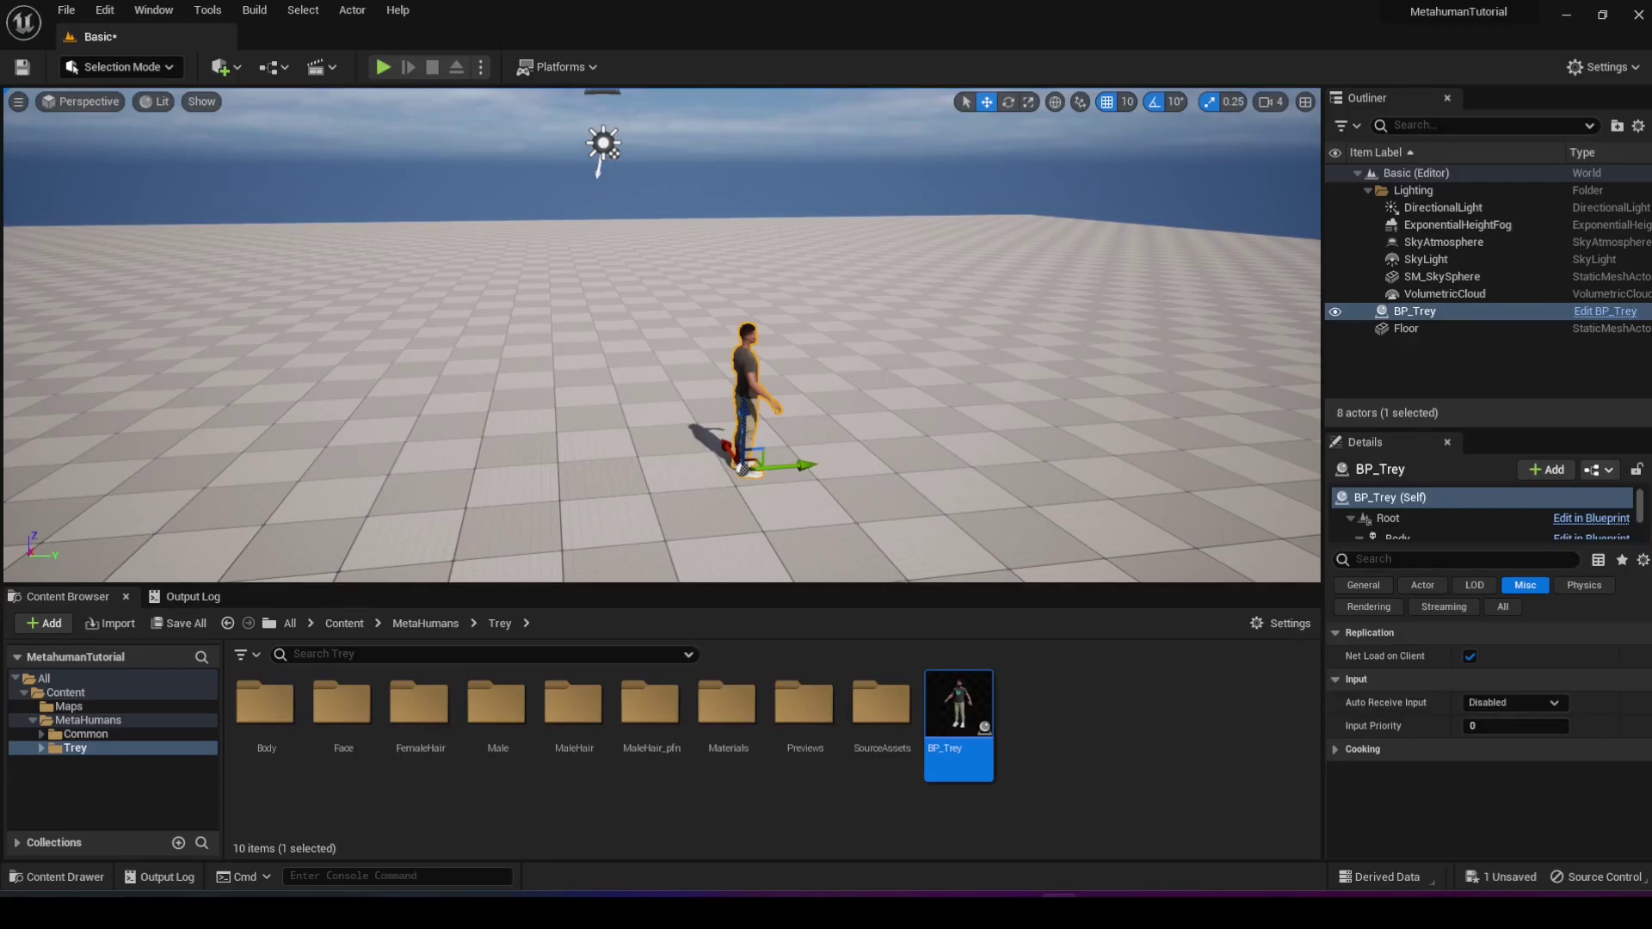
right_drag(738, 468, 596, 458)
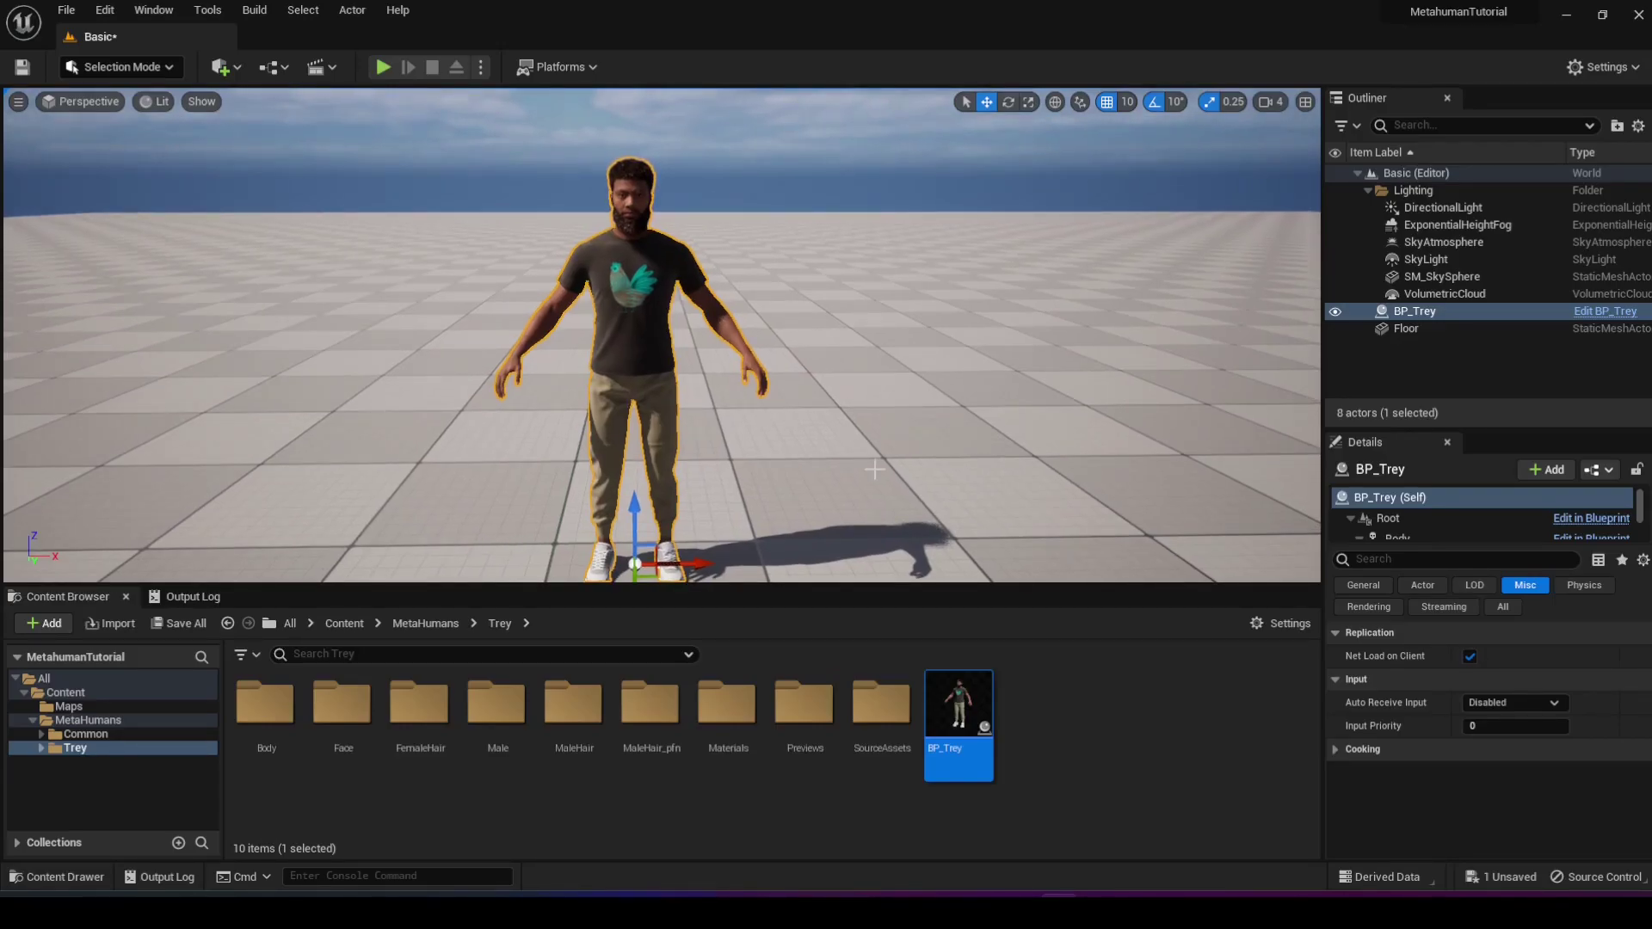
scroll(664, 479, down, 4)
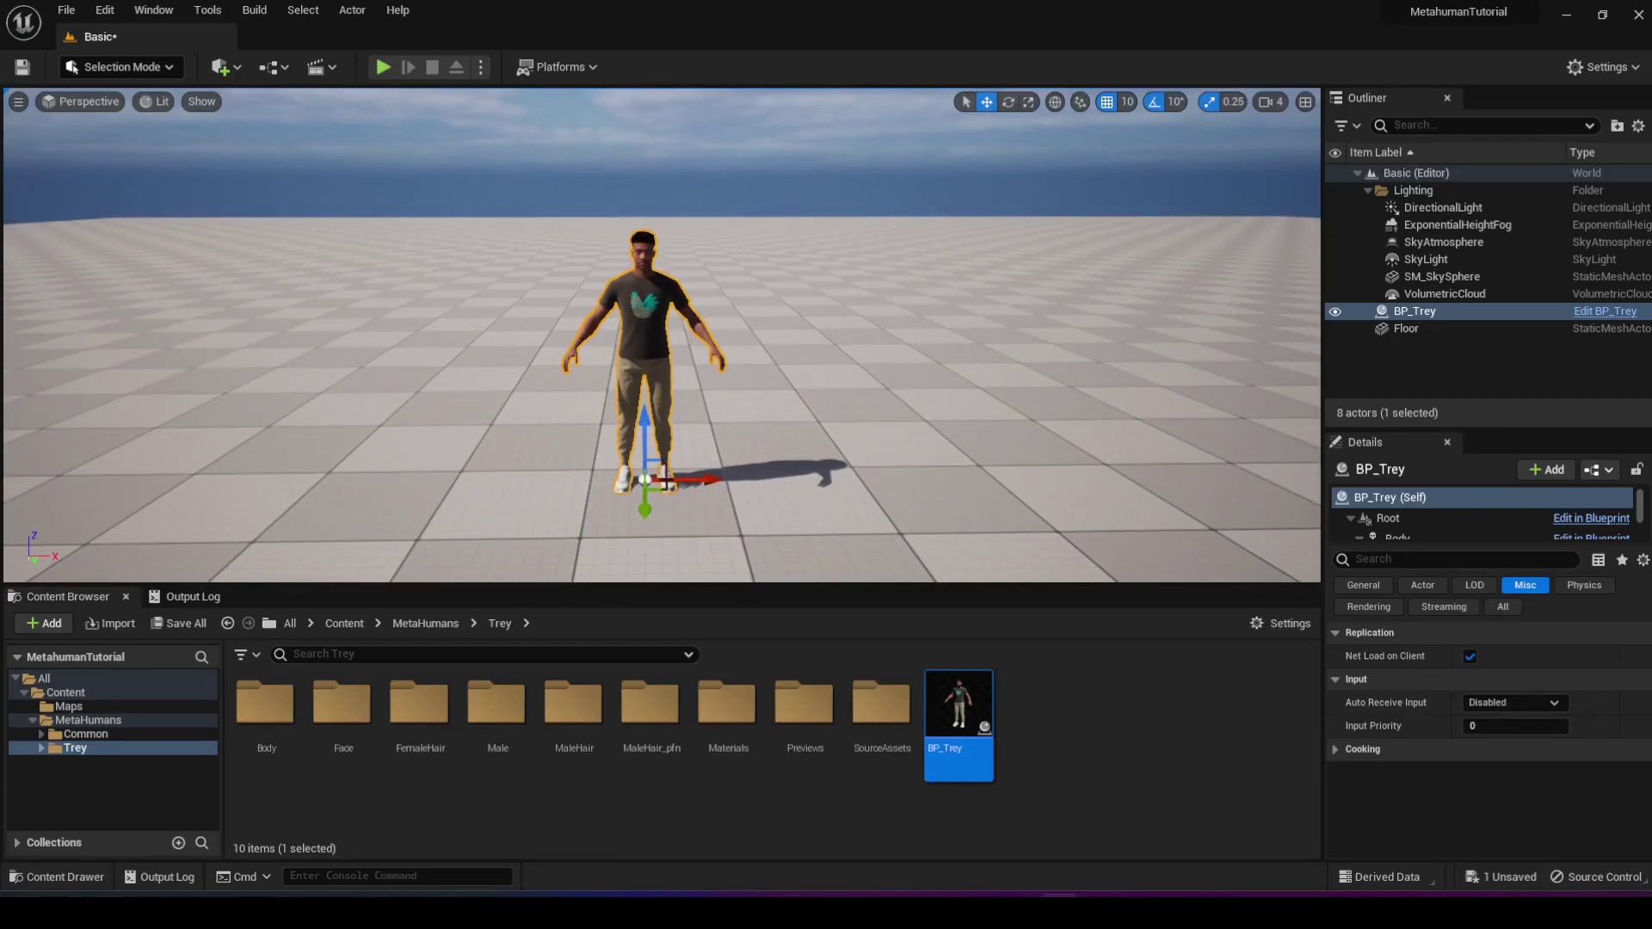
Step: Frame Trey in the viewport and open the BP_Trey blueprint docked beside the level
key(f)
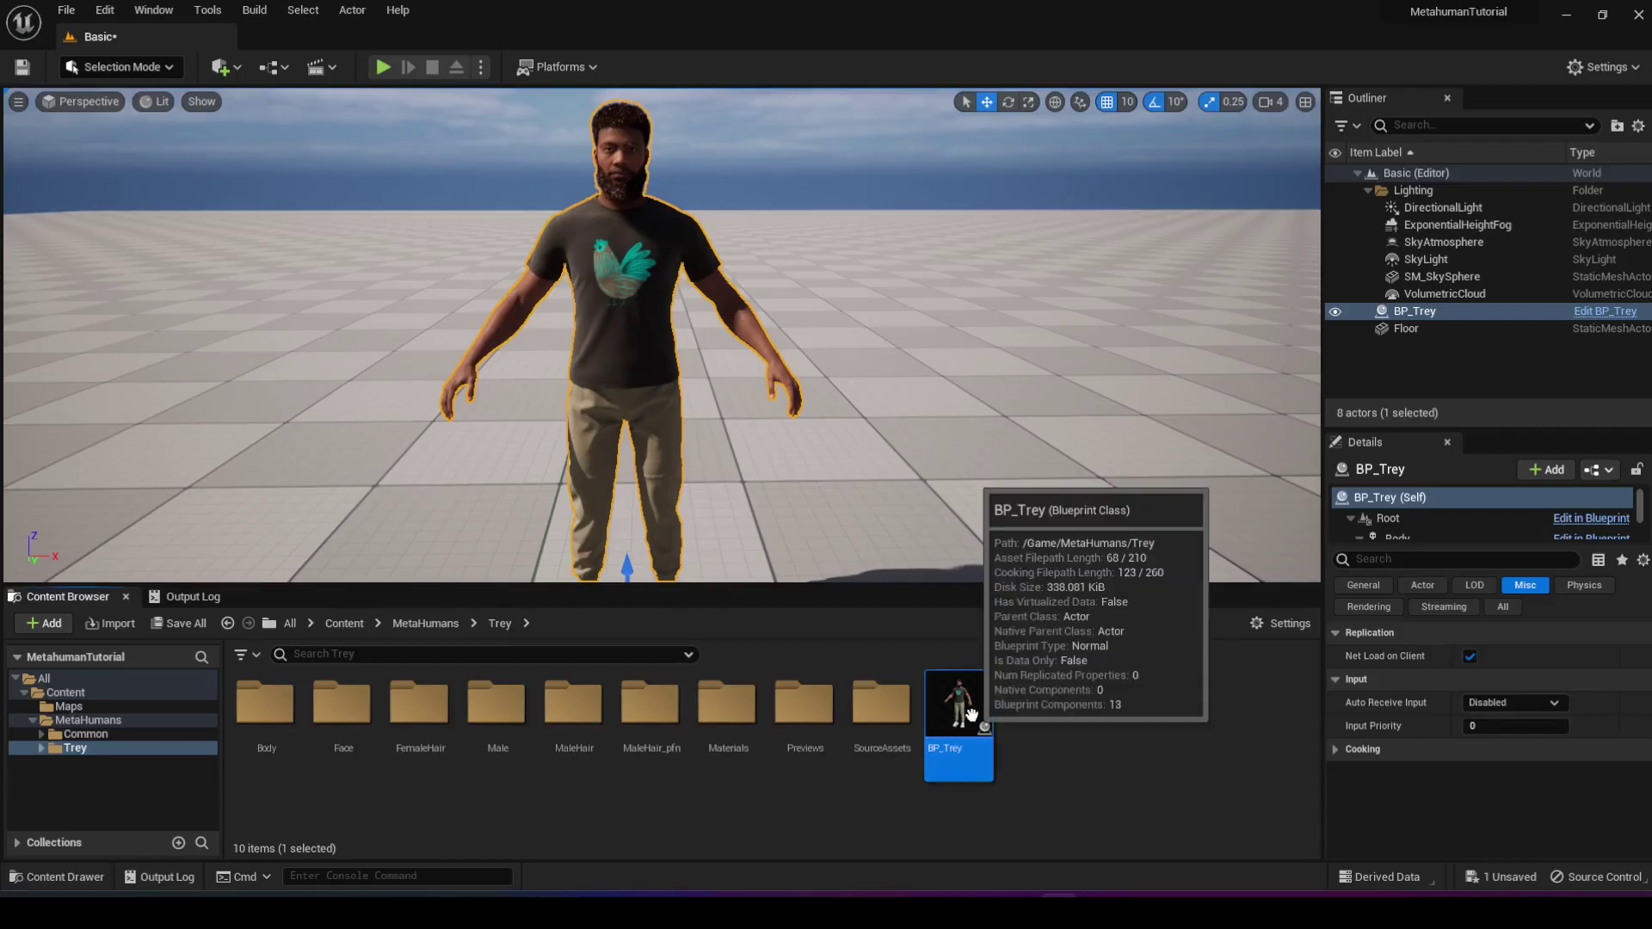
double_click(972, 715)
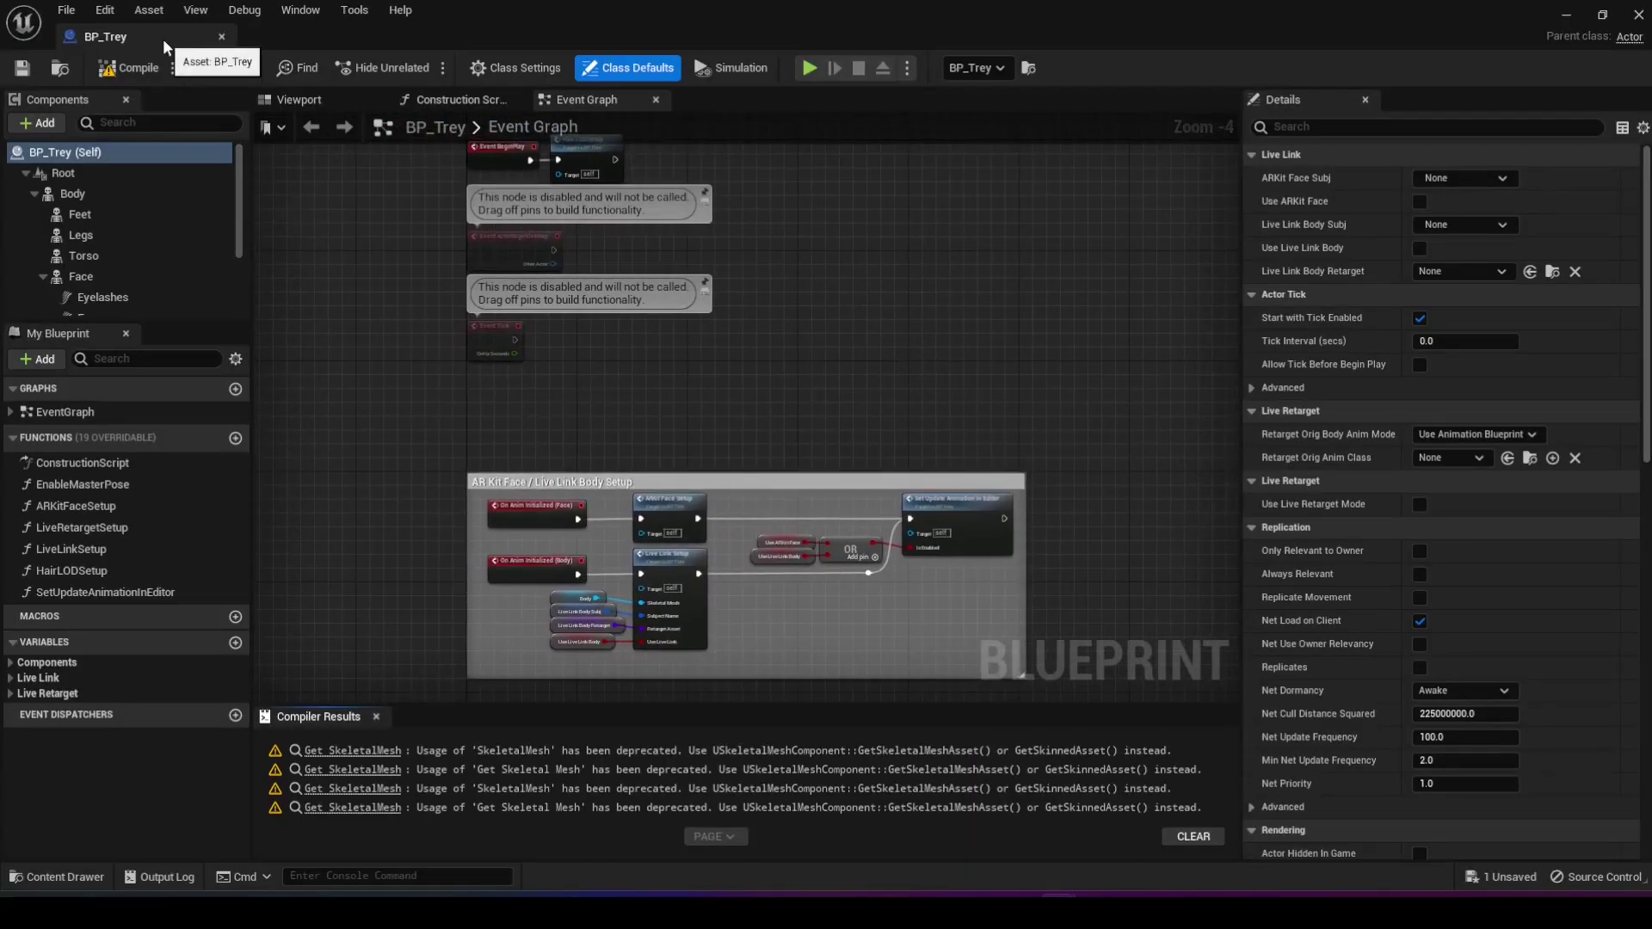
drag(215, 36, 284, 38)
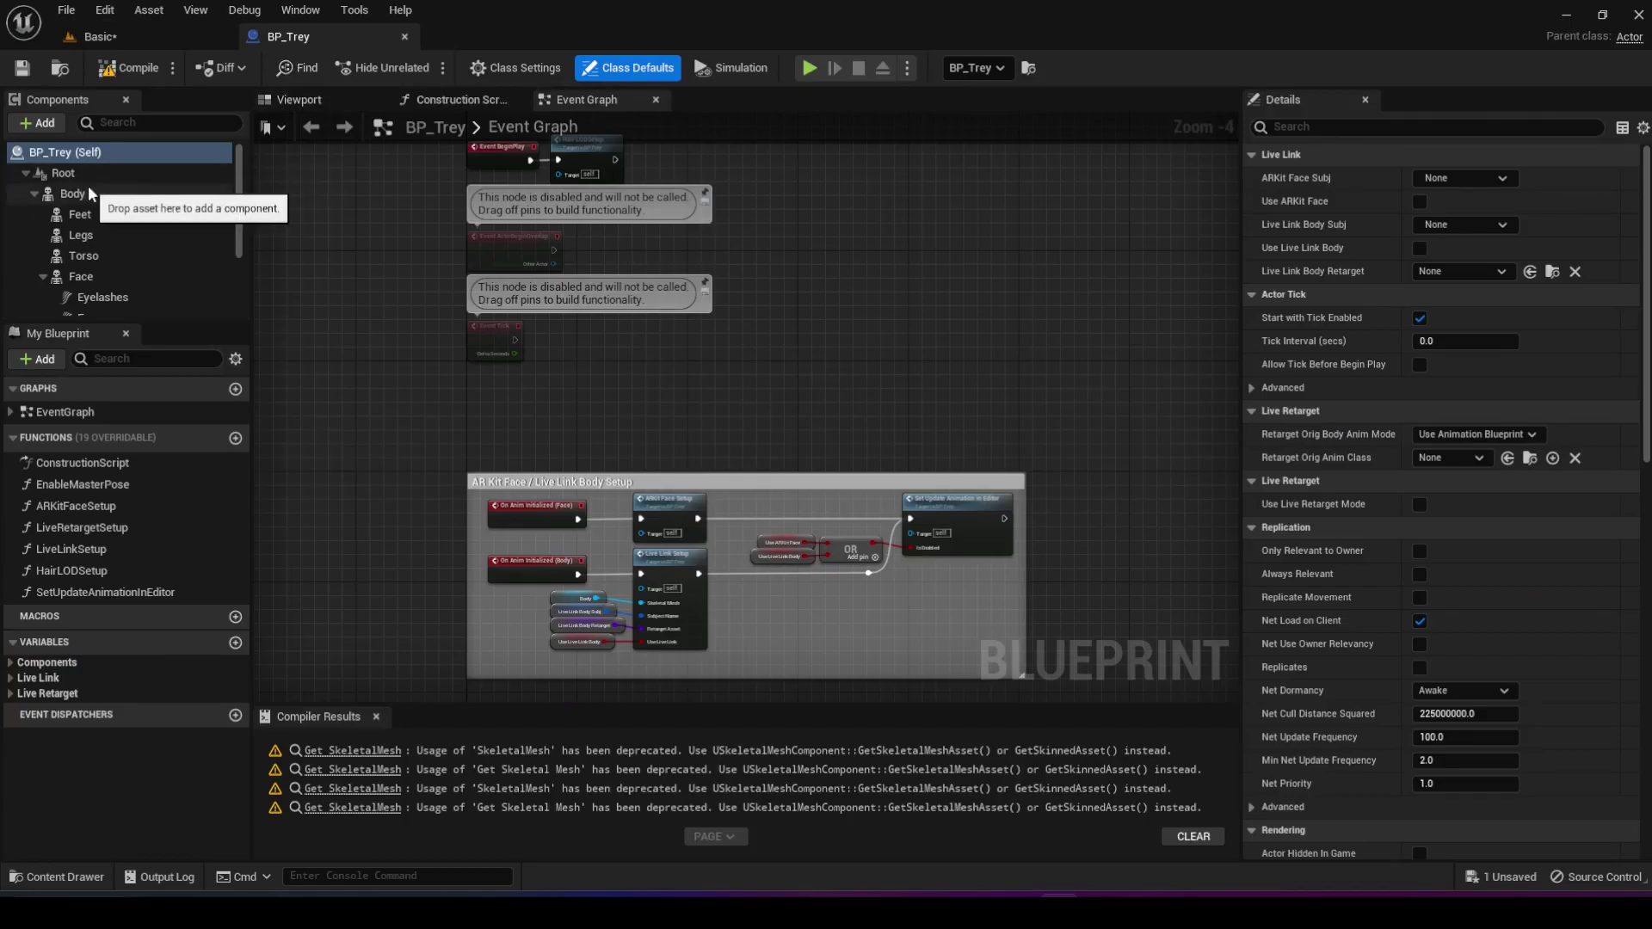
scroll(77, 202, down, 3)
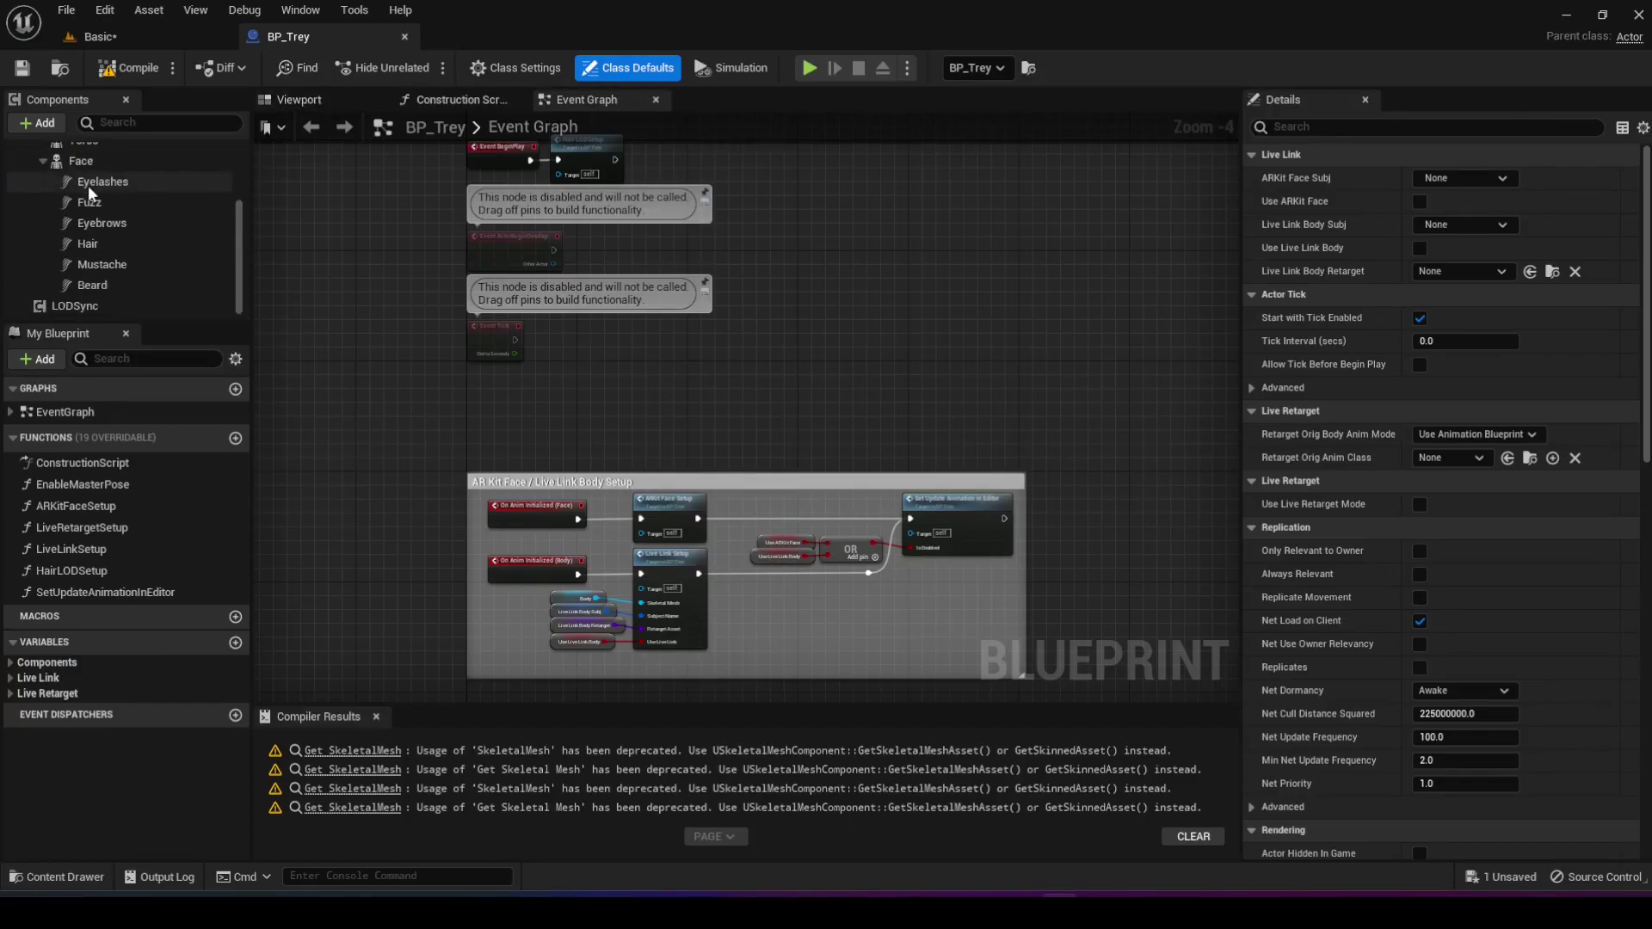
Step: Set the LODSync component's Forced LOD to 1 and compile the blueprint
click(67, 311)
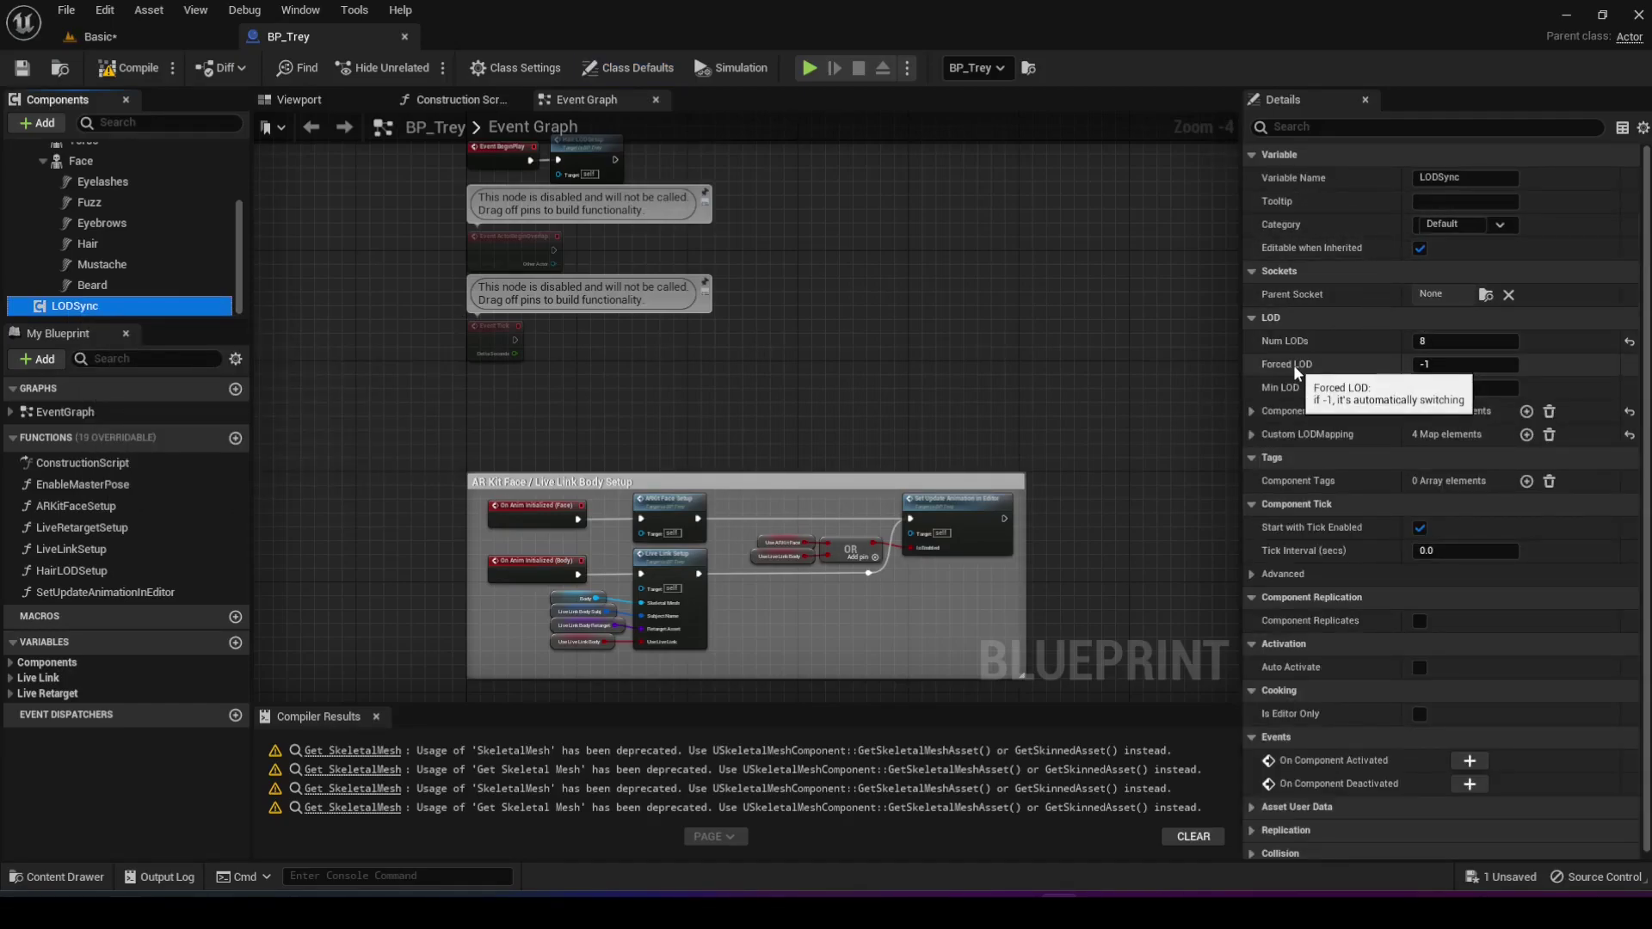
click(1451, 368)
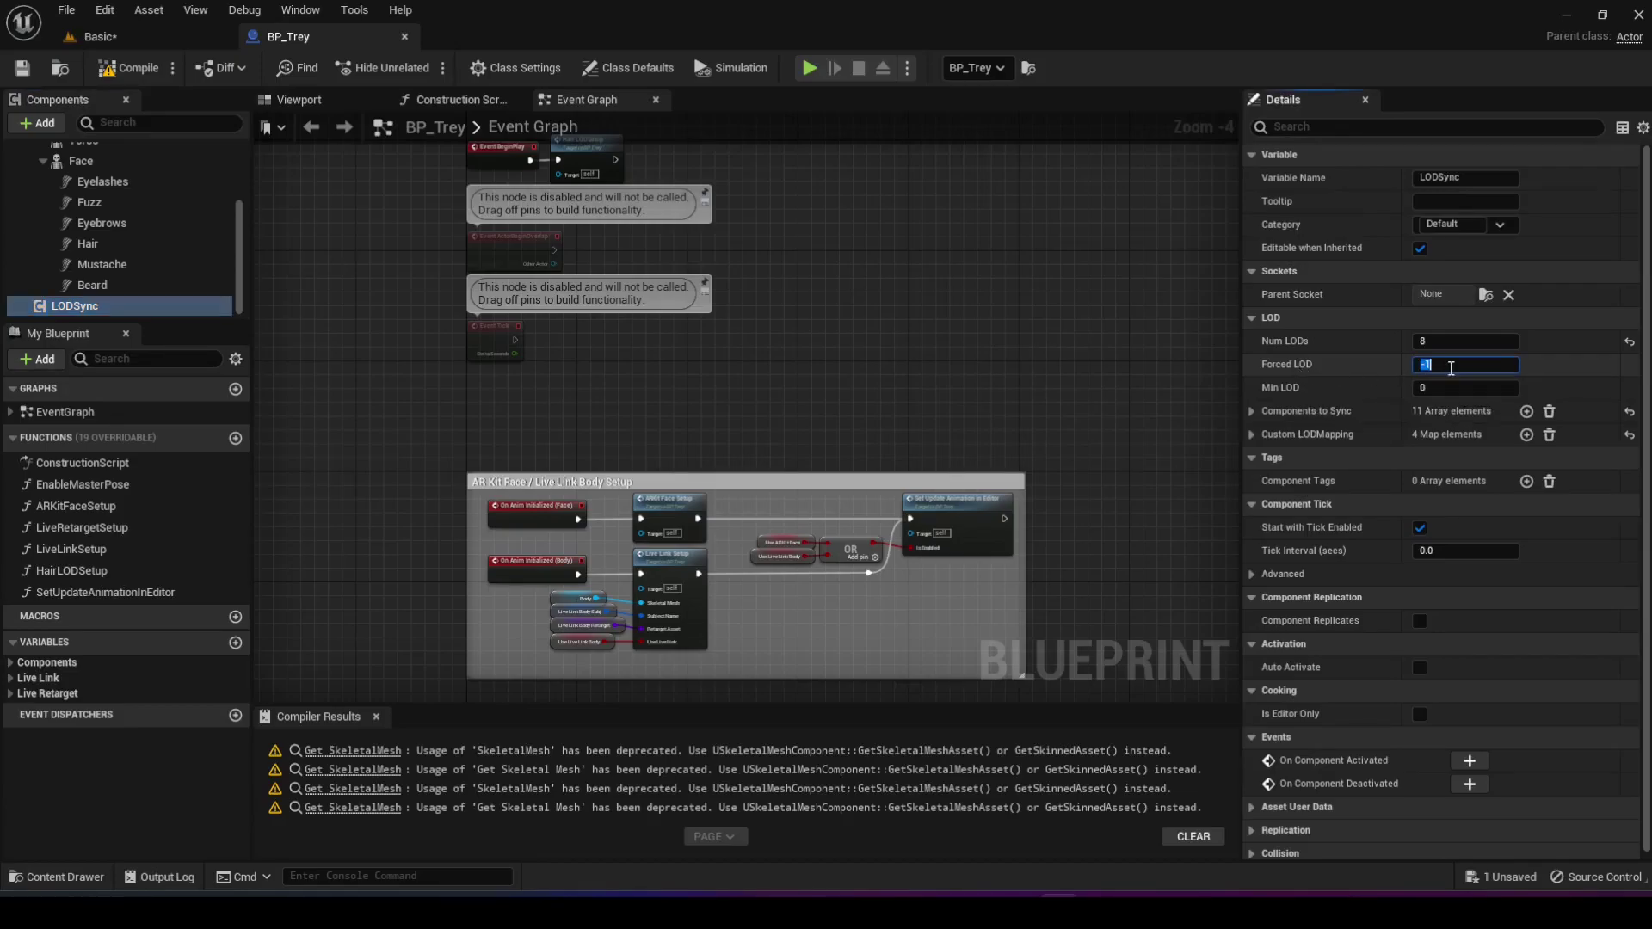
text(1)
key(Return)
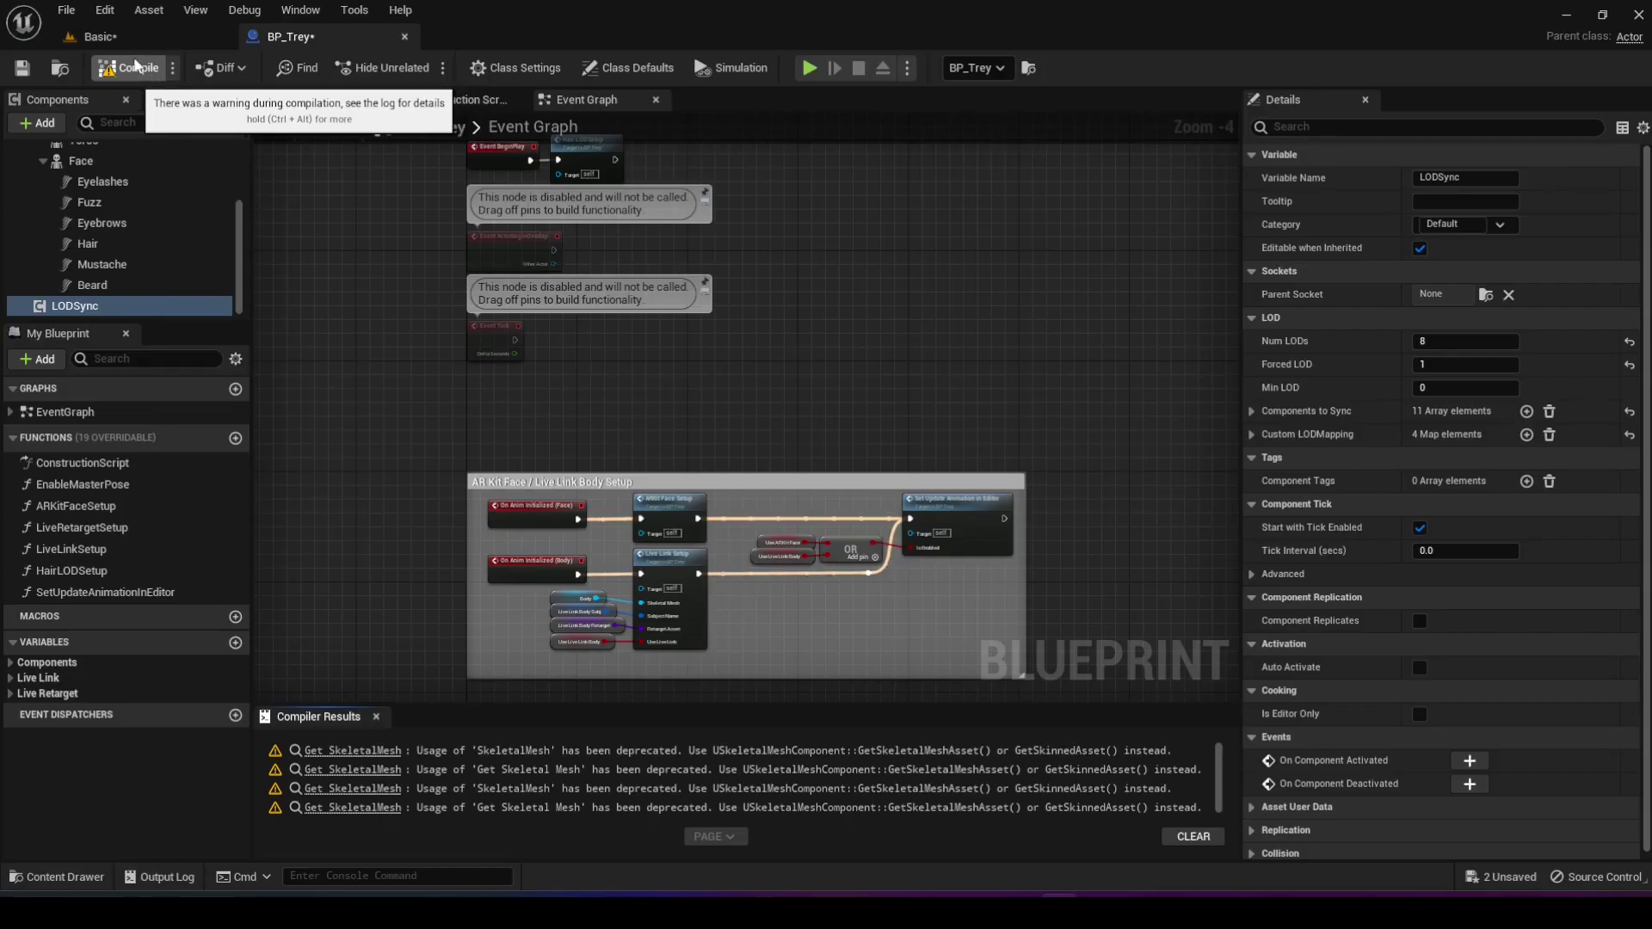
click(130, 68)
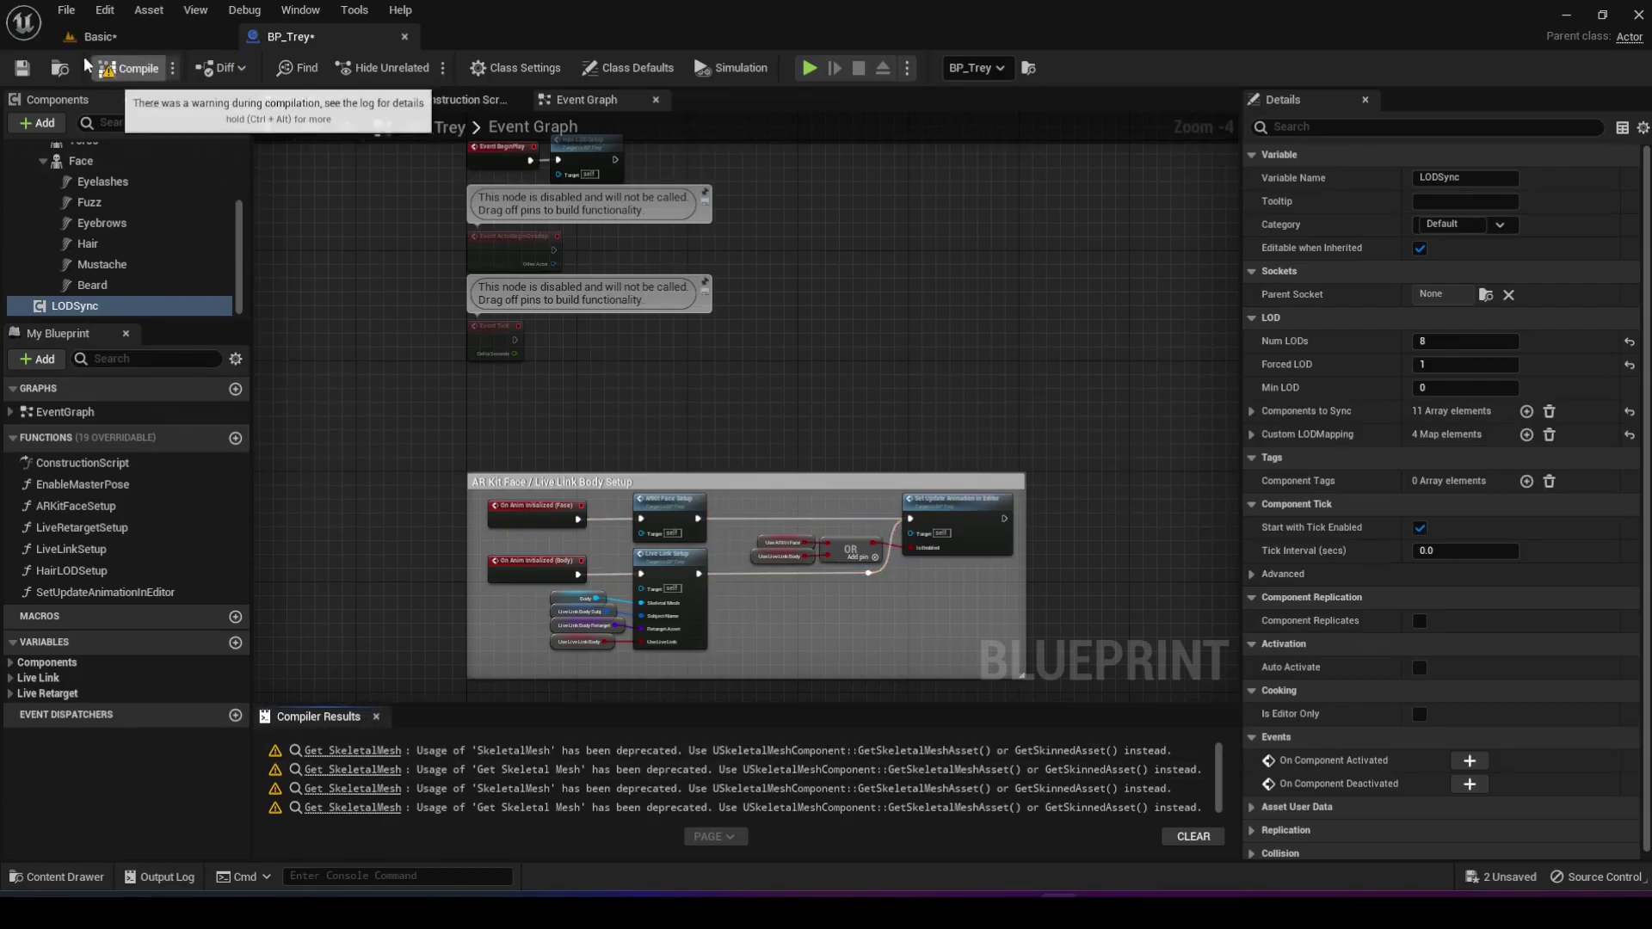
click(106, 39)
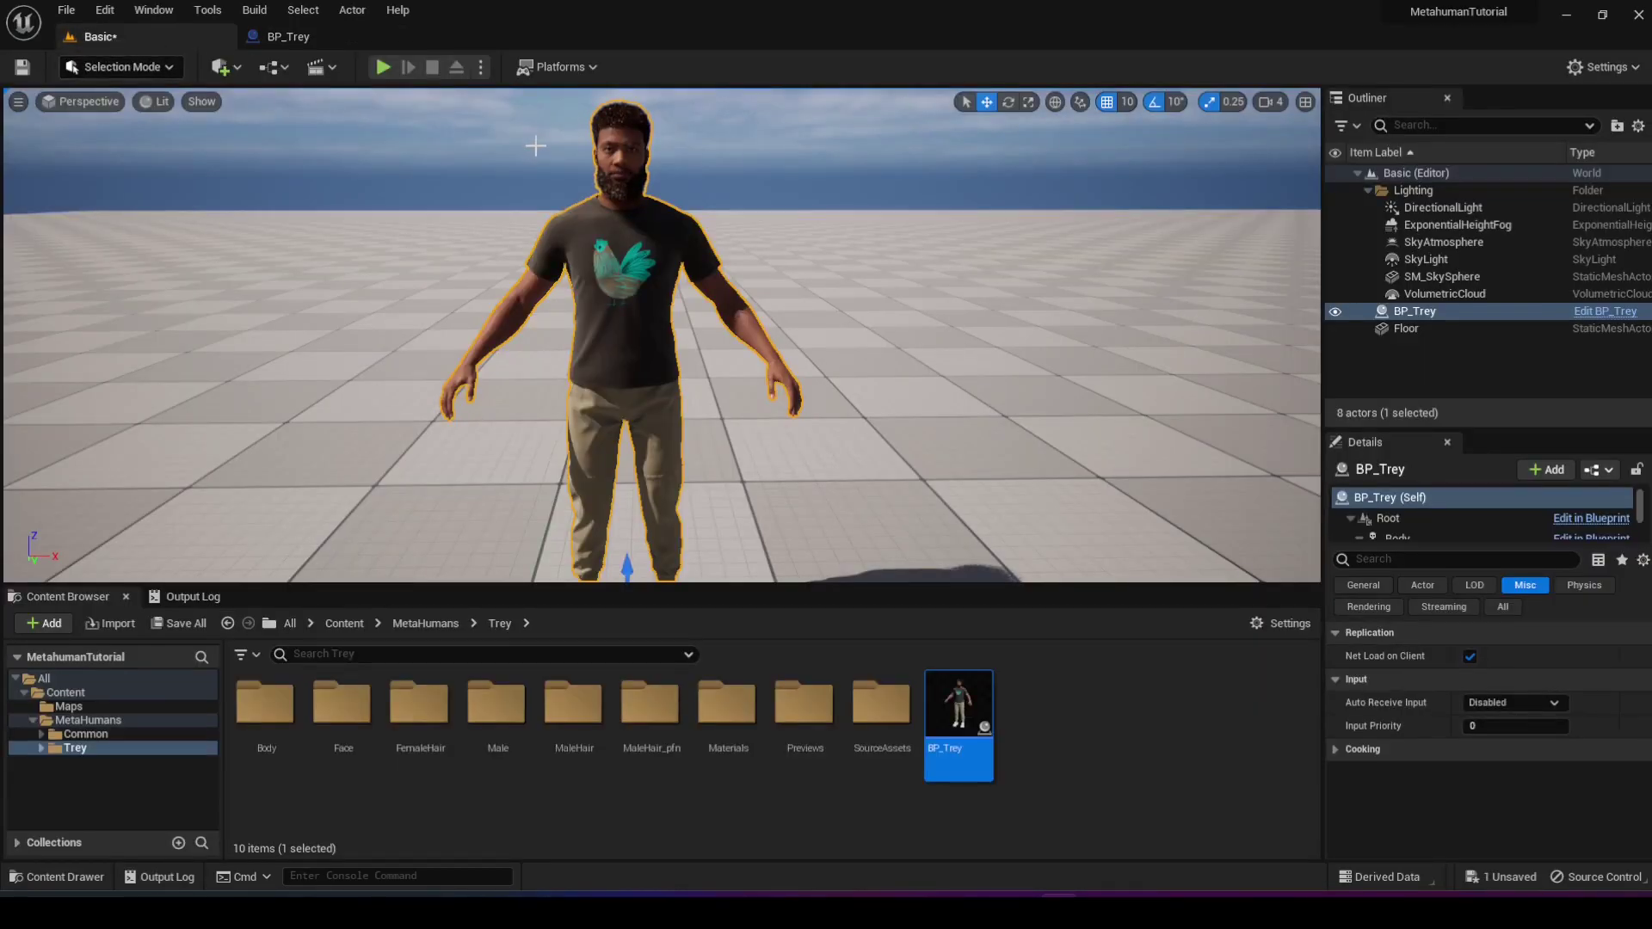
scroll(535, 148, down, 2)
scroll(535, 148, up, 3)
scroll(535, 148, down, 3)
scroll(586, 176, up, 3)
scroll(804, 178, down, 3)
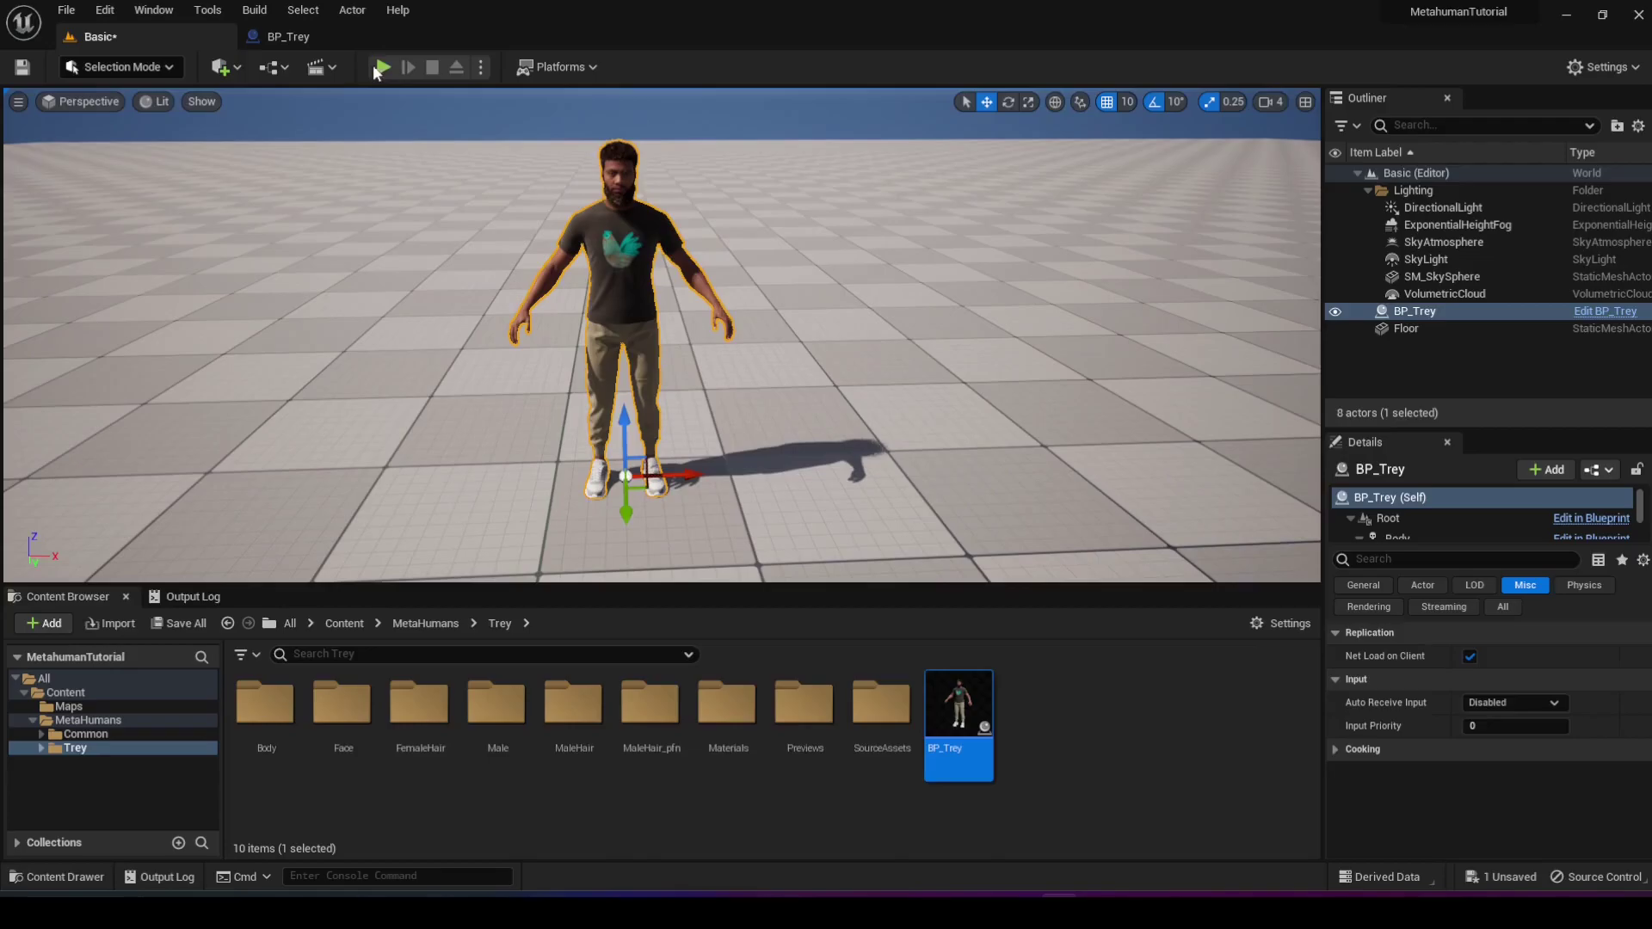
click(383, 68)
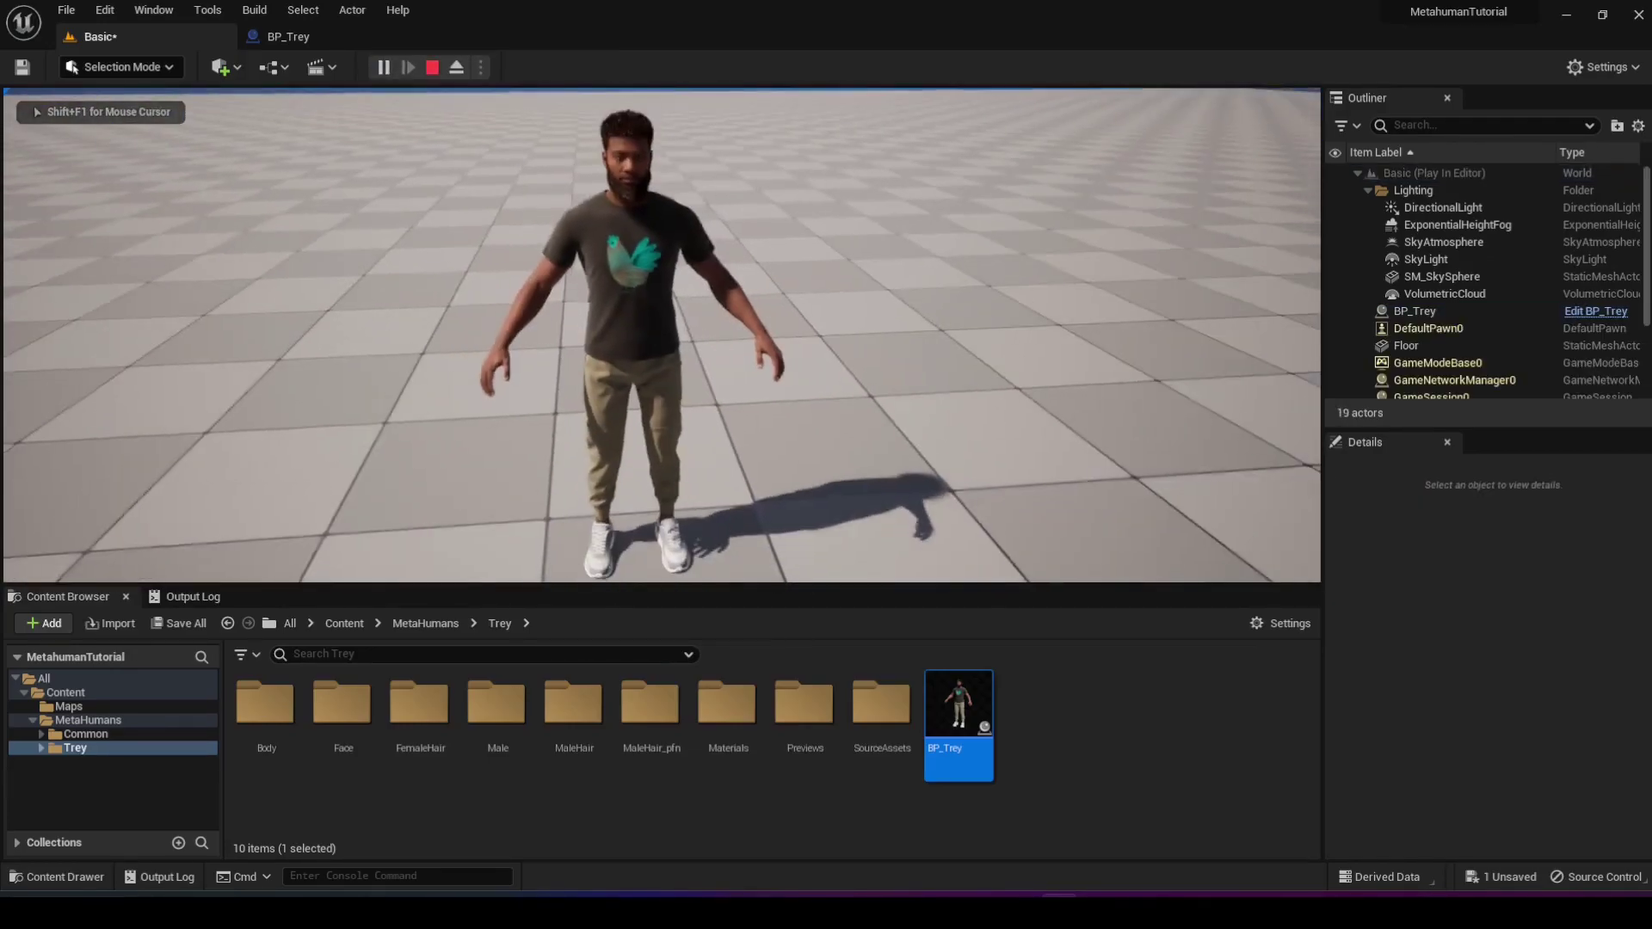
key(Escape)
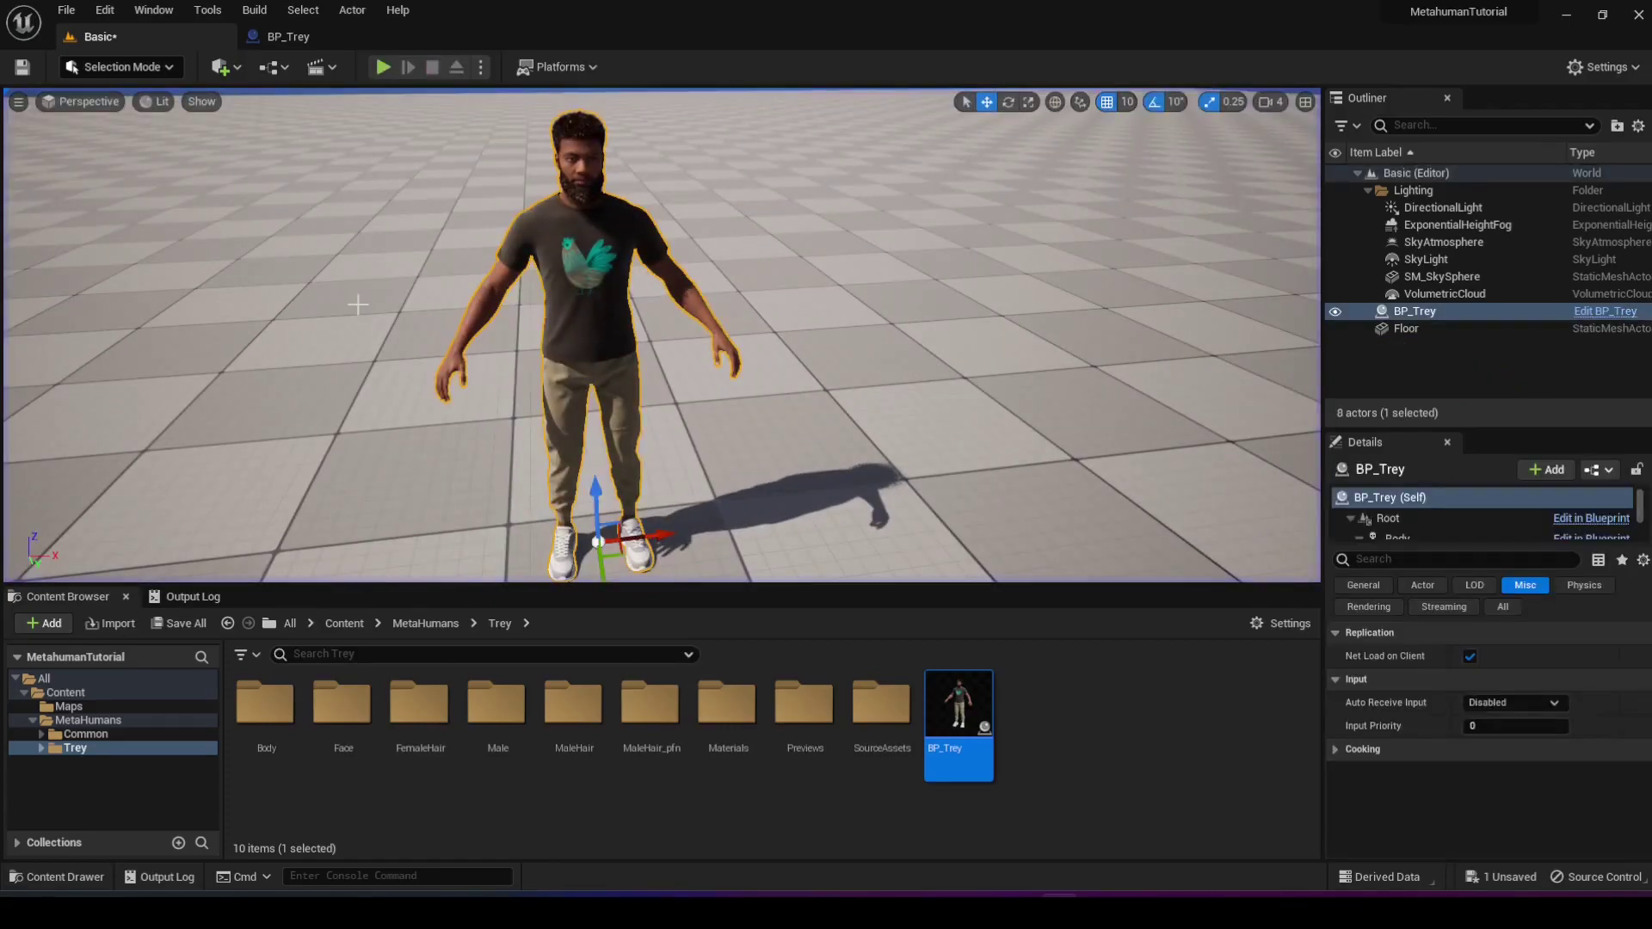
Step: Add the Third Person feature pack through Add Feature or Content Pack
click(48, 627)
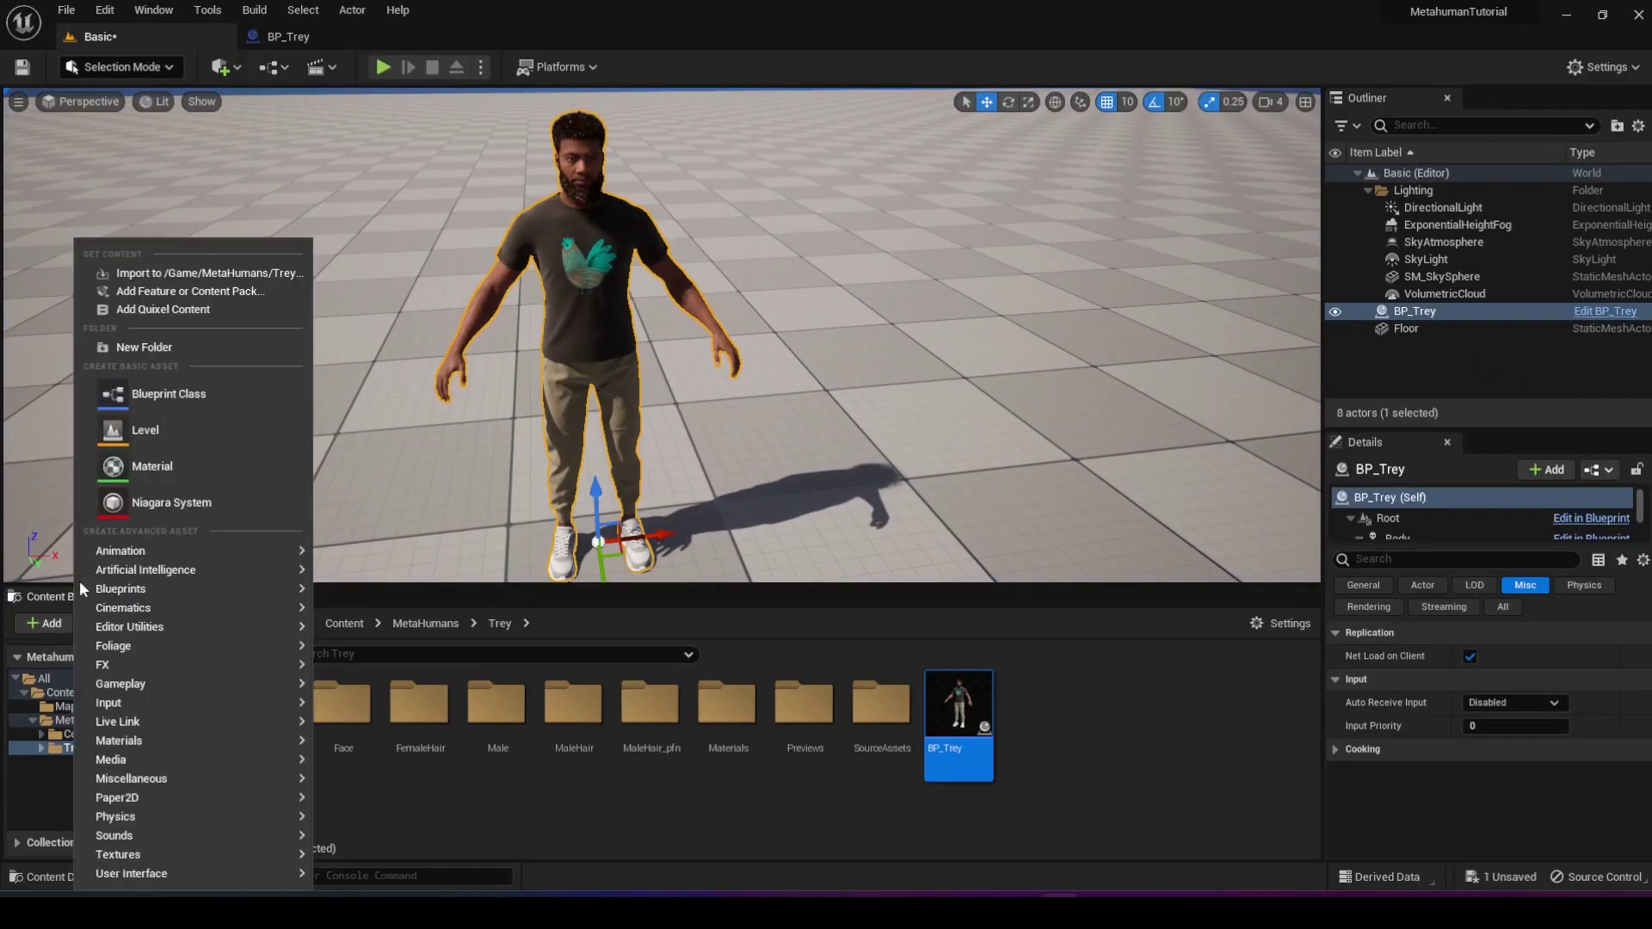
click(185, 293)
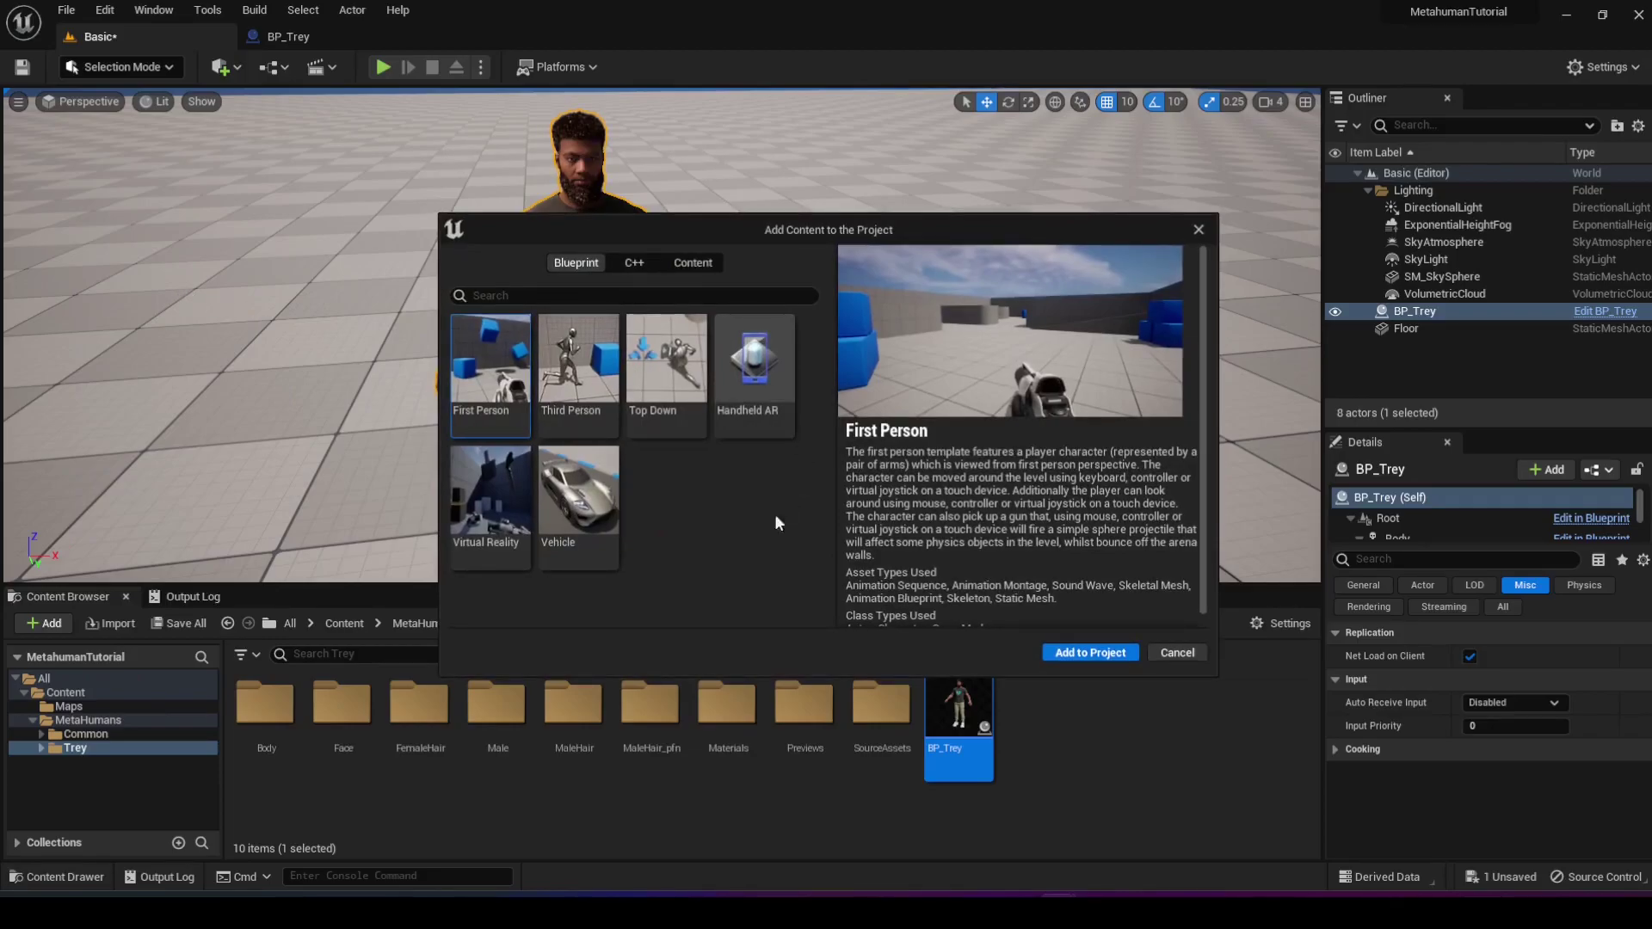
click(578, 375)
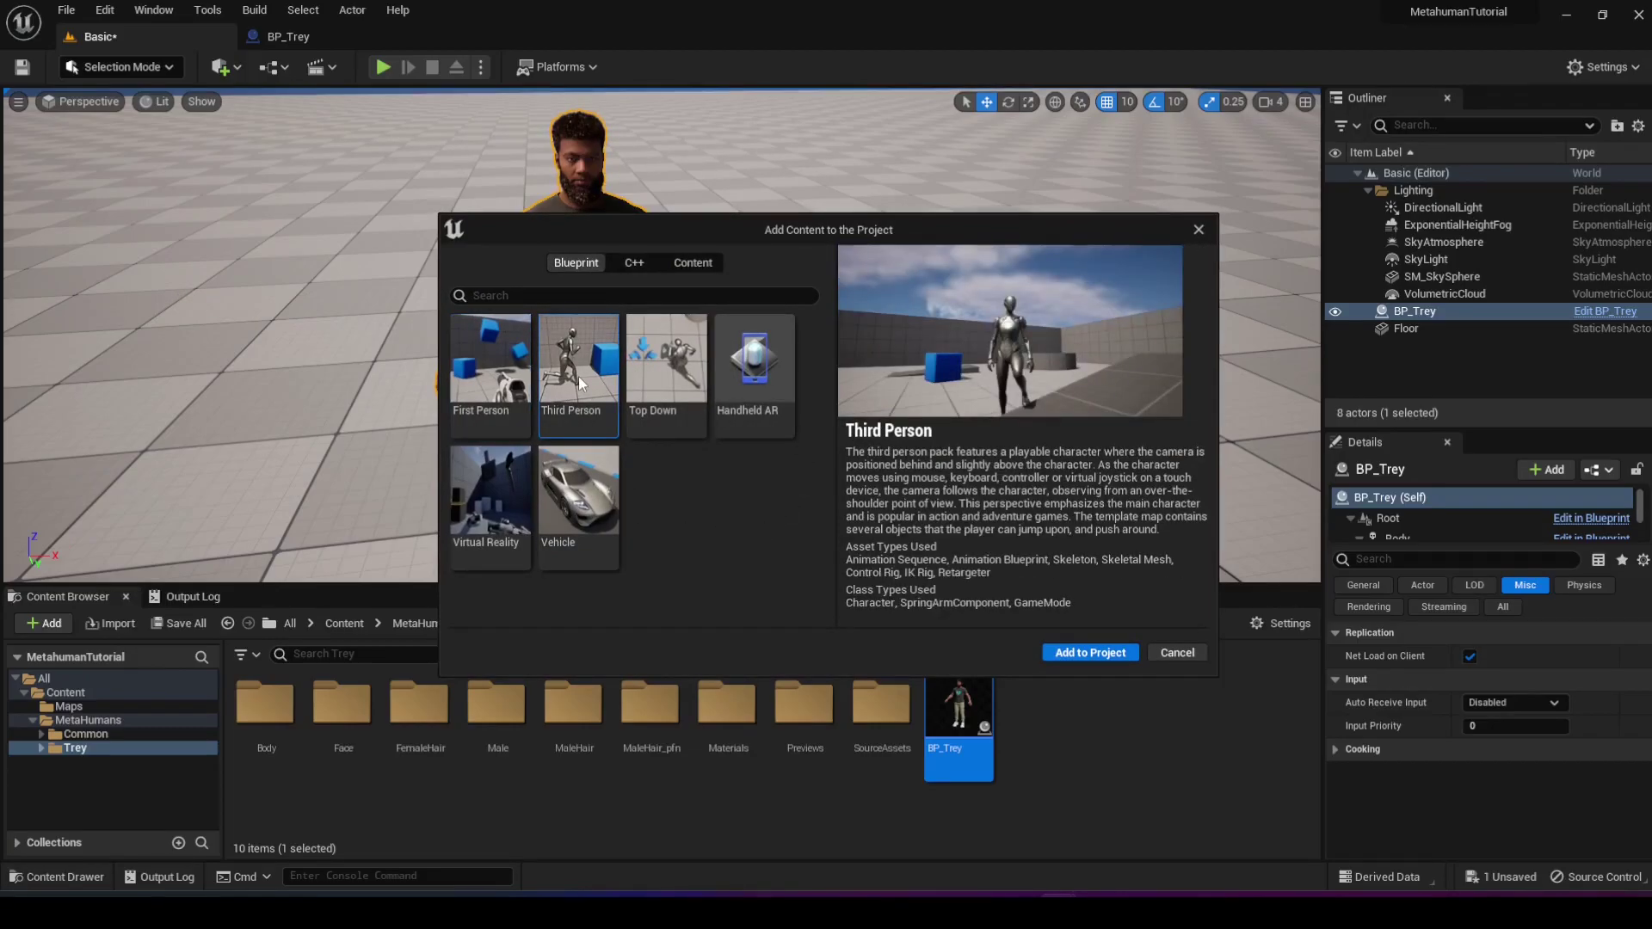
click(1086, 655)
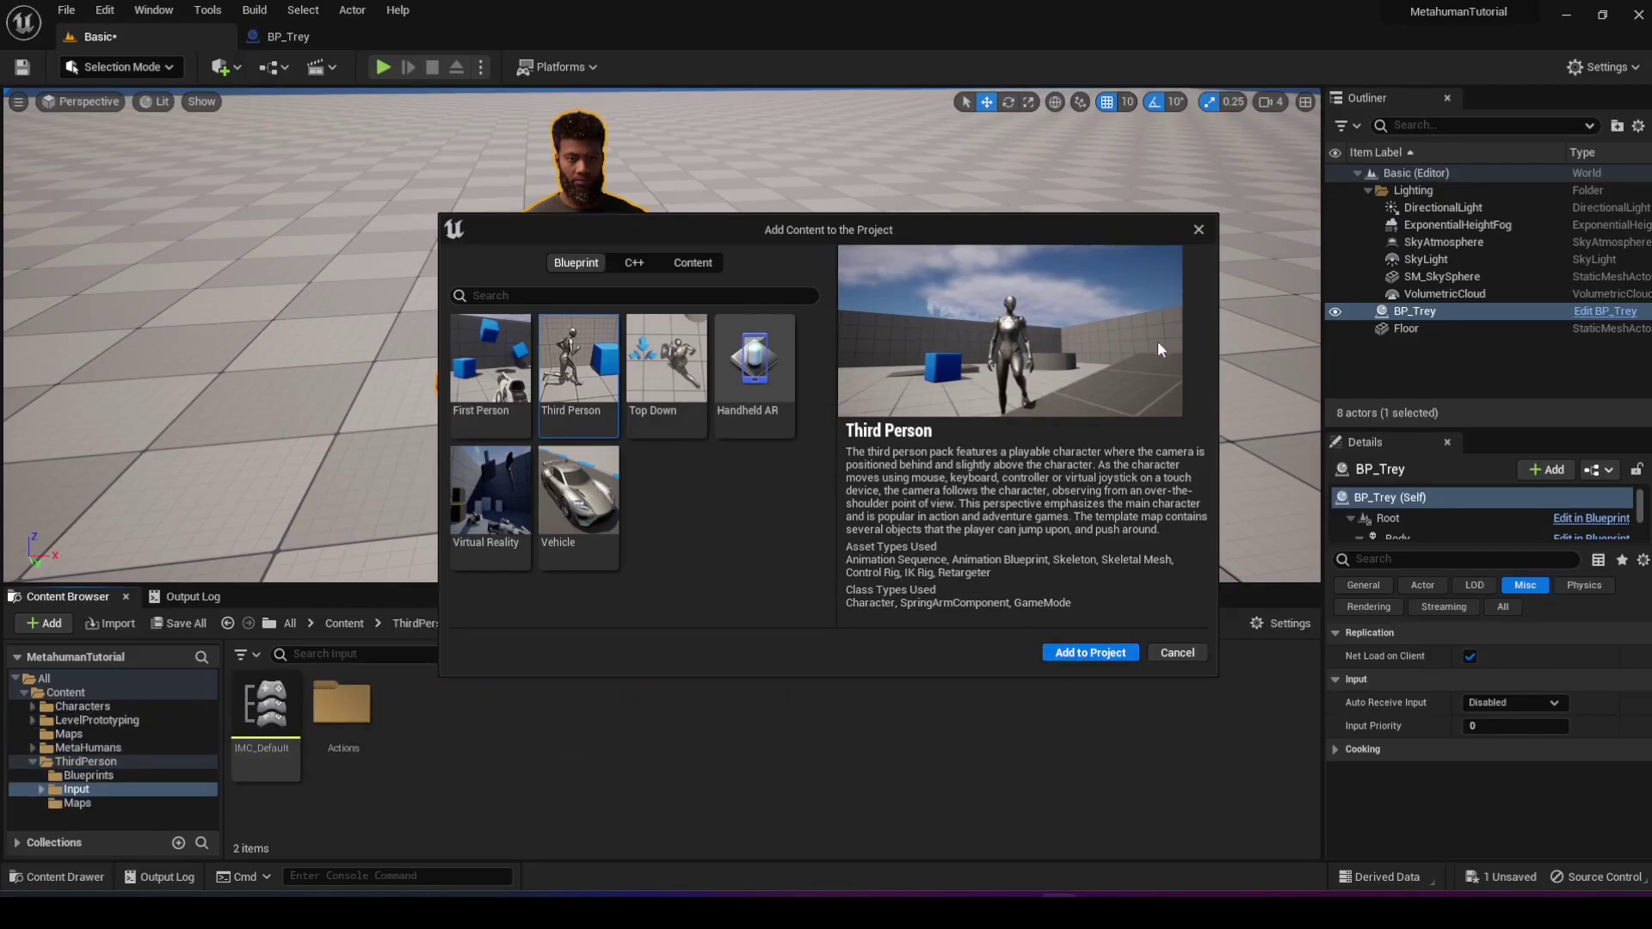
click(1197, 231)
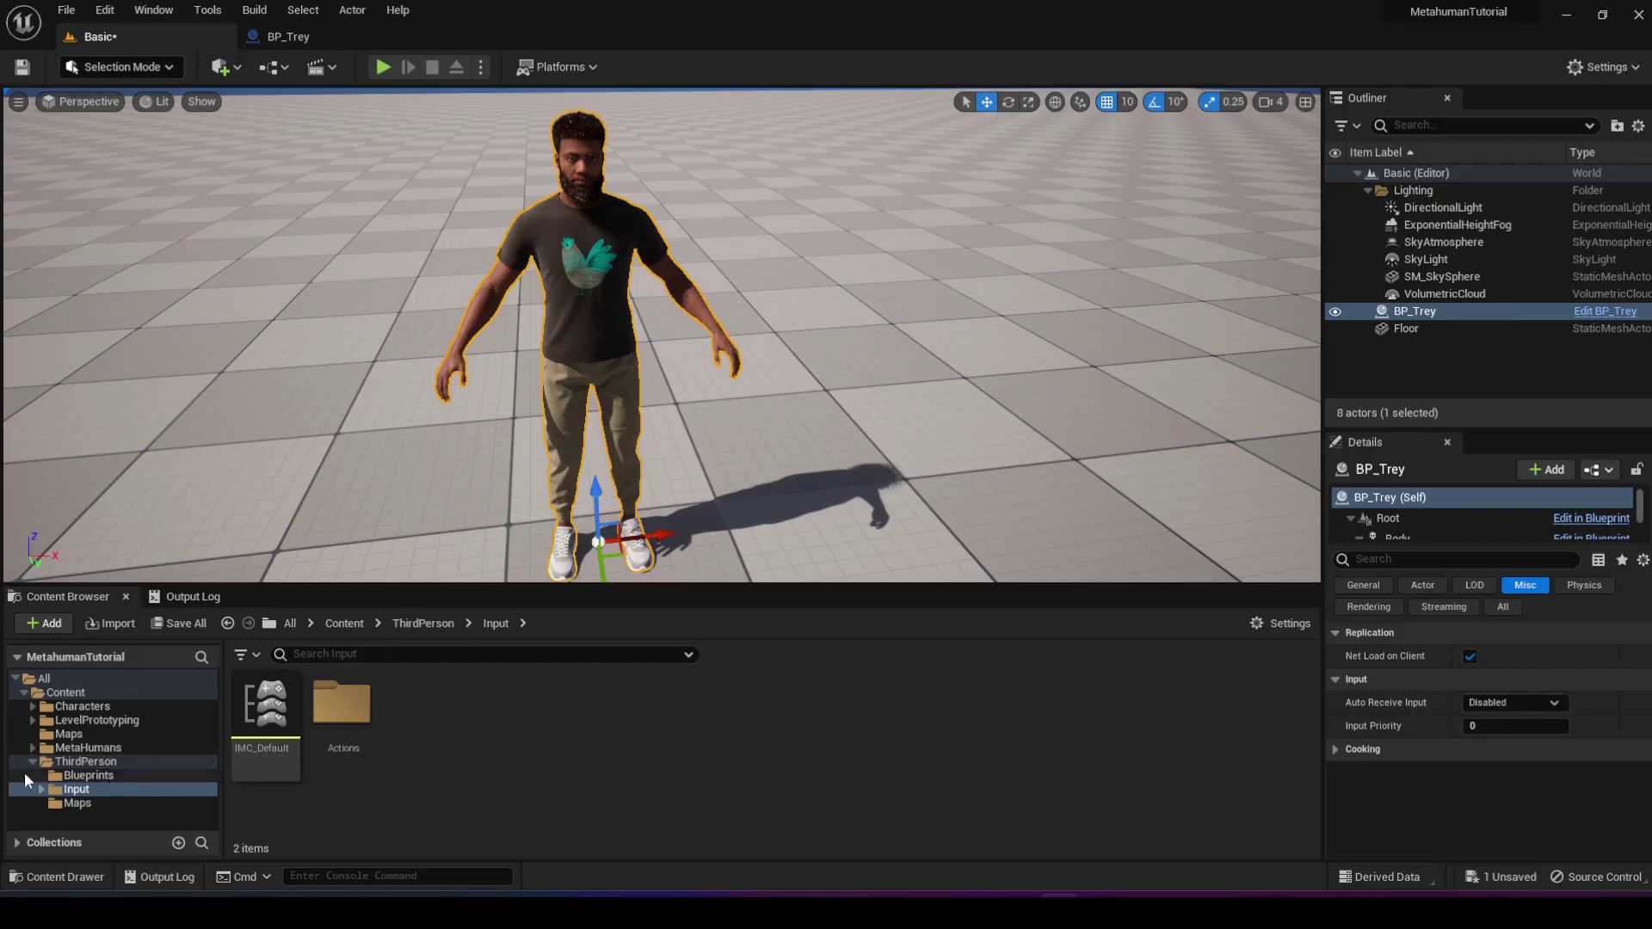
Step: Navigate to Characters > Mannequins > Rigs and select the RTG_Mannequin retargeter
click(33, 763)
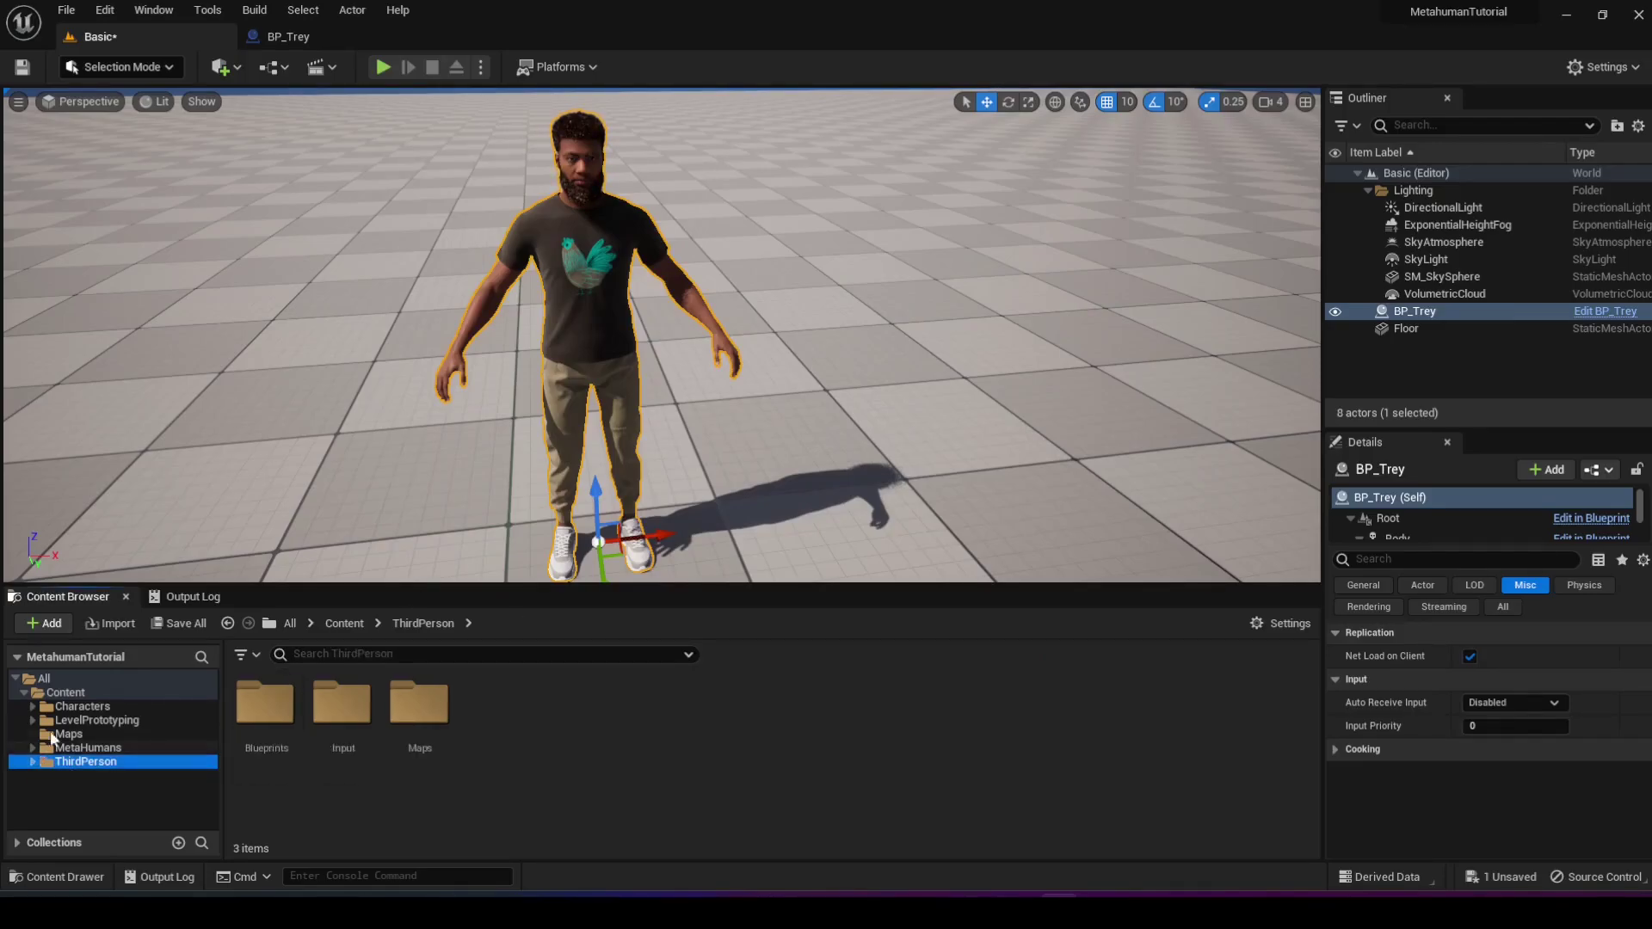
click(83, 708)
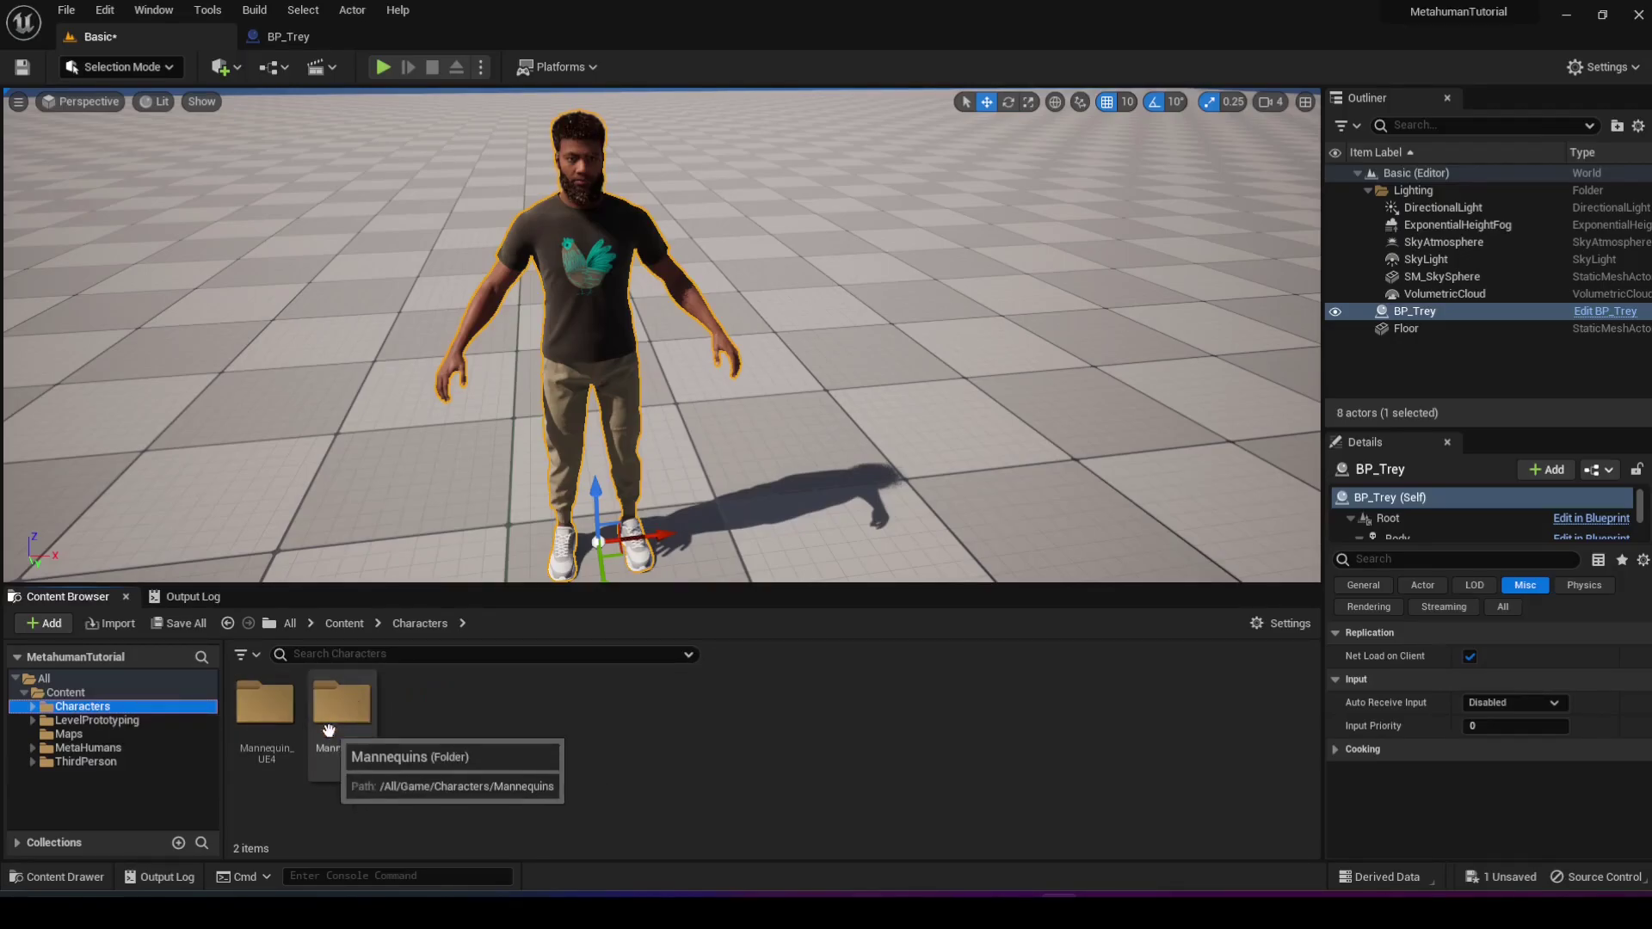
double_click(363, 711)
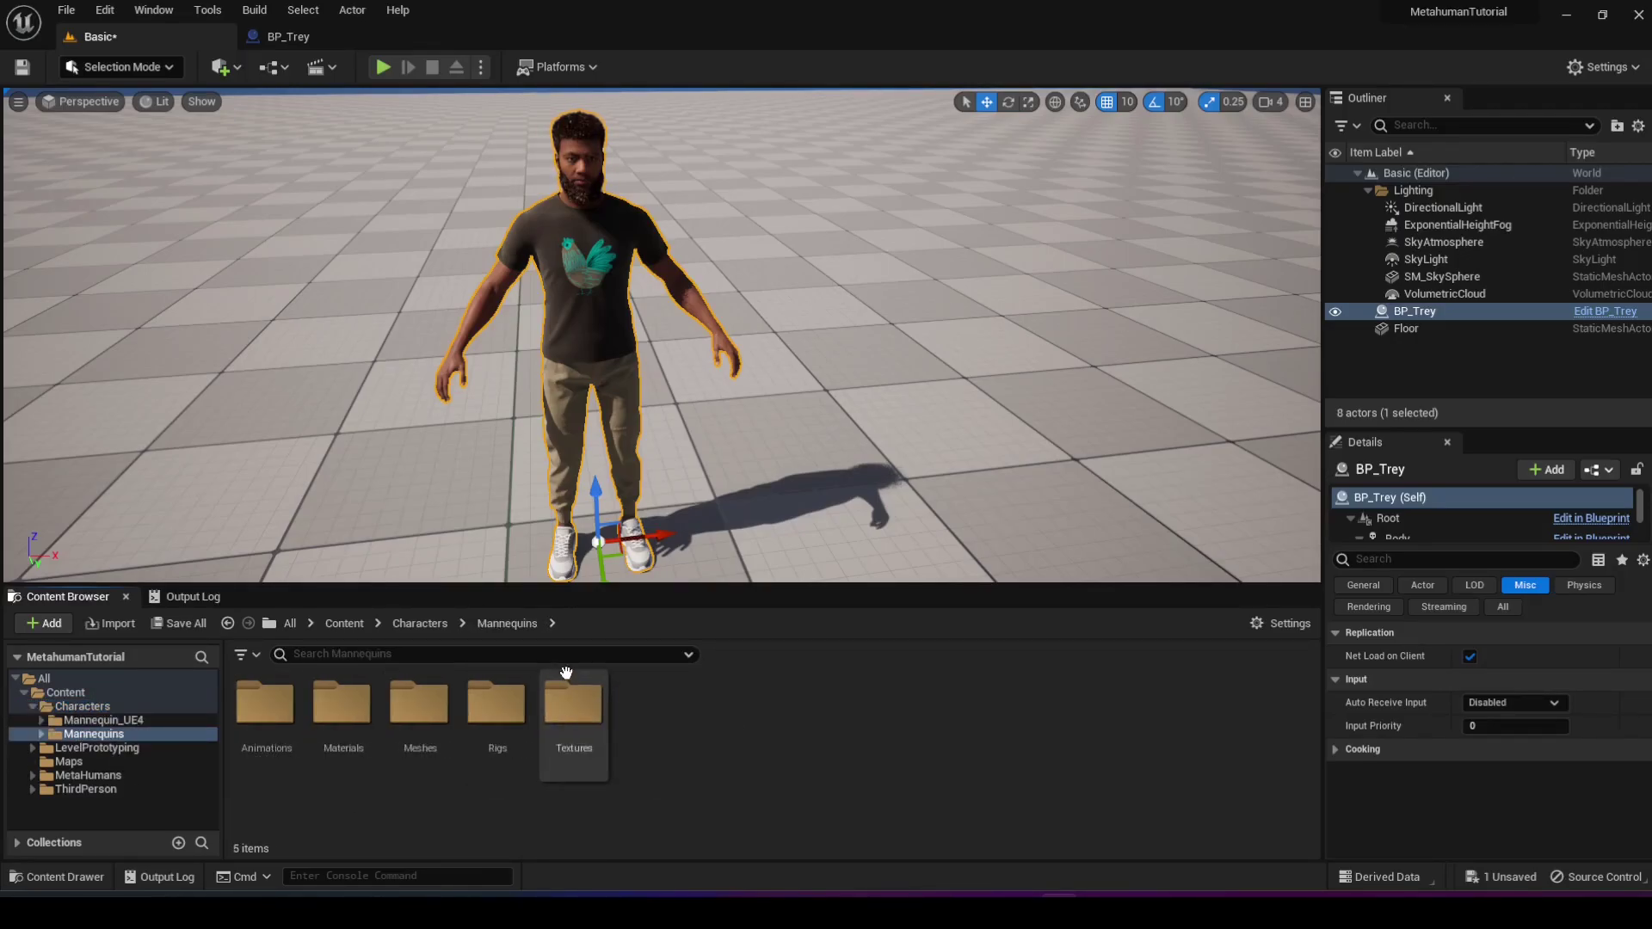
double_click(496, 704)
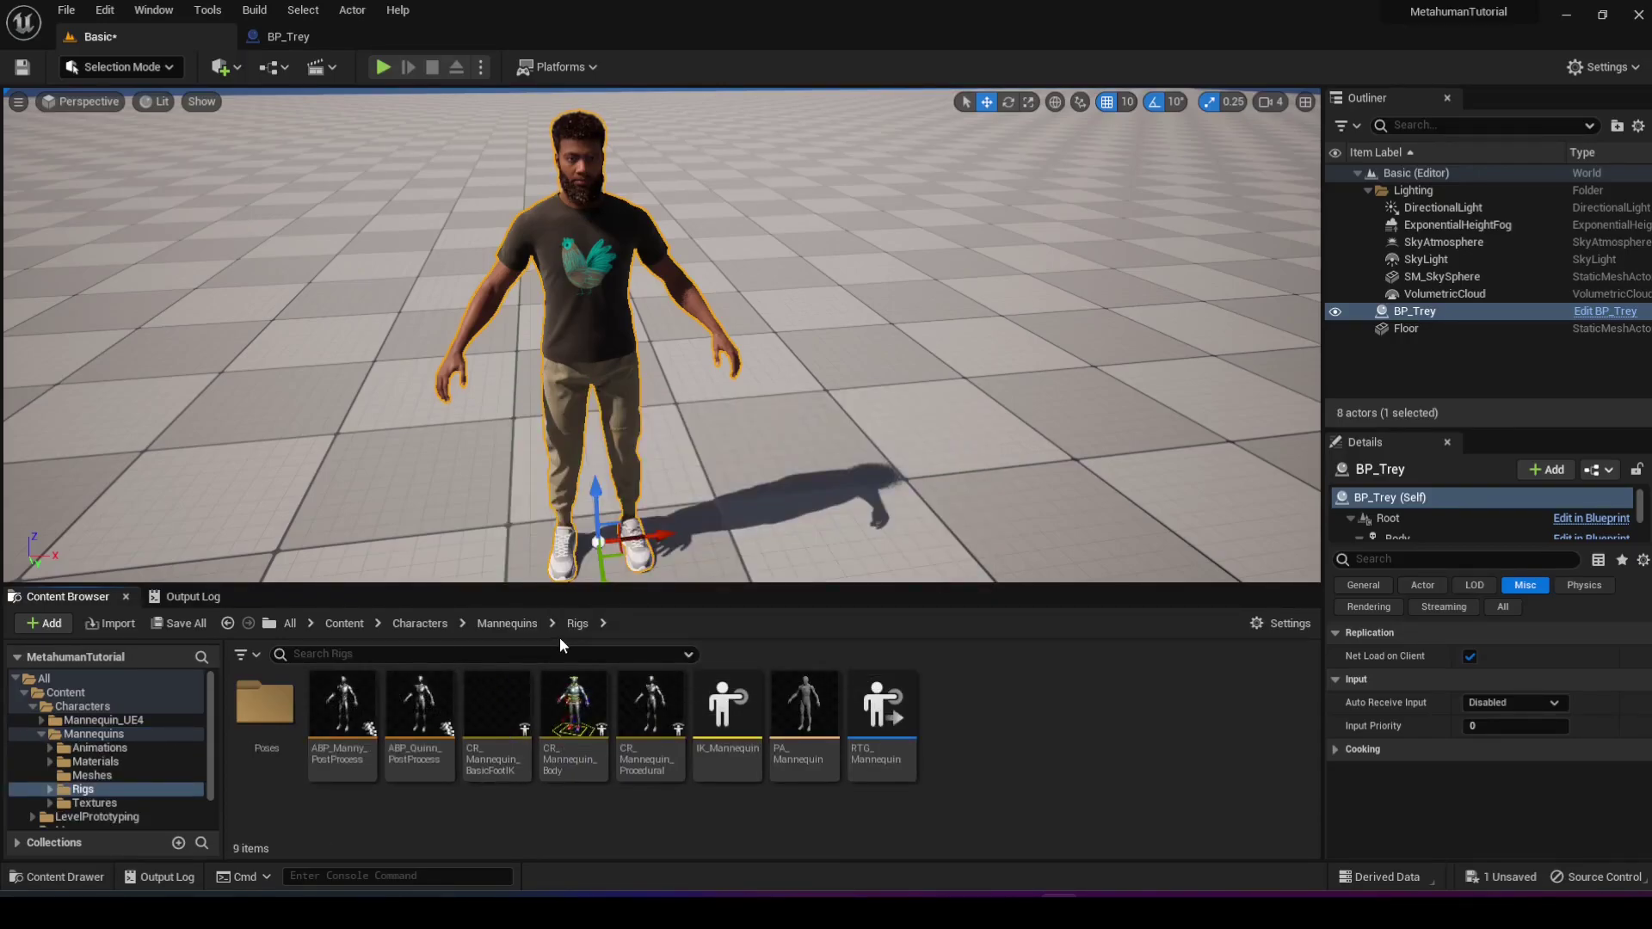
click(875, 719)
Step: Open RTG_Mannequin and set its Target IKRig Asset to IK_metahuman
double_click(873, 719)
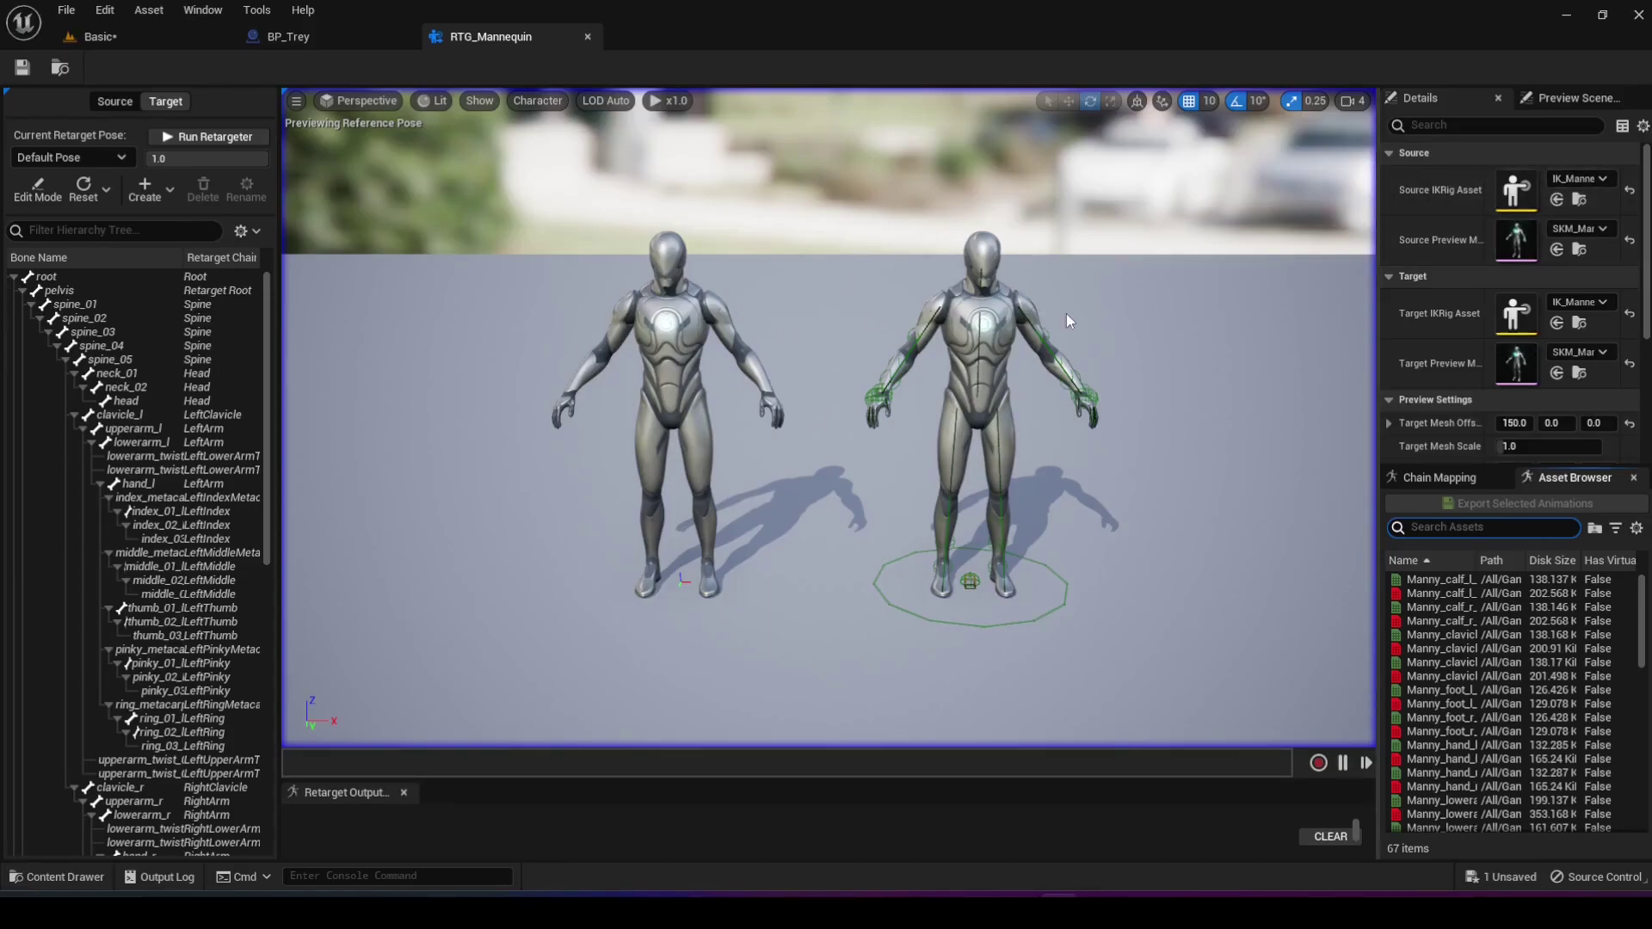
click(1599, 302)
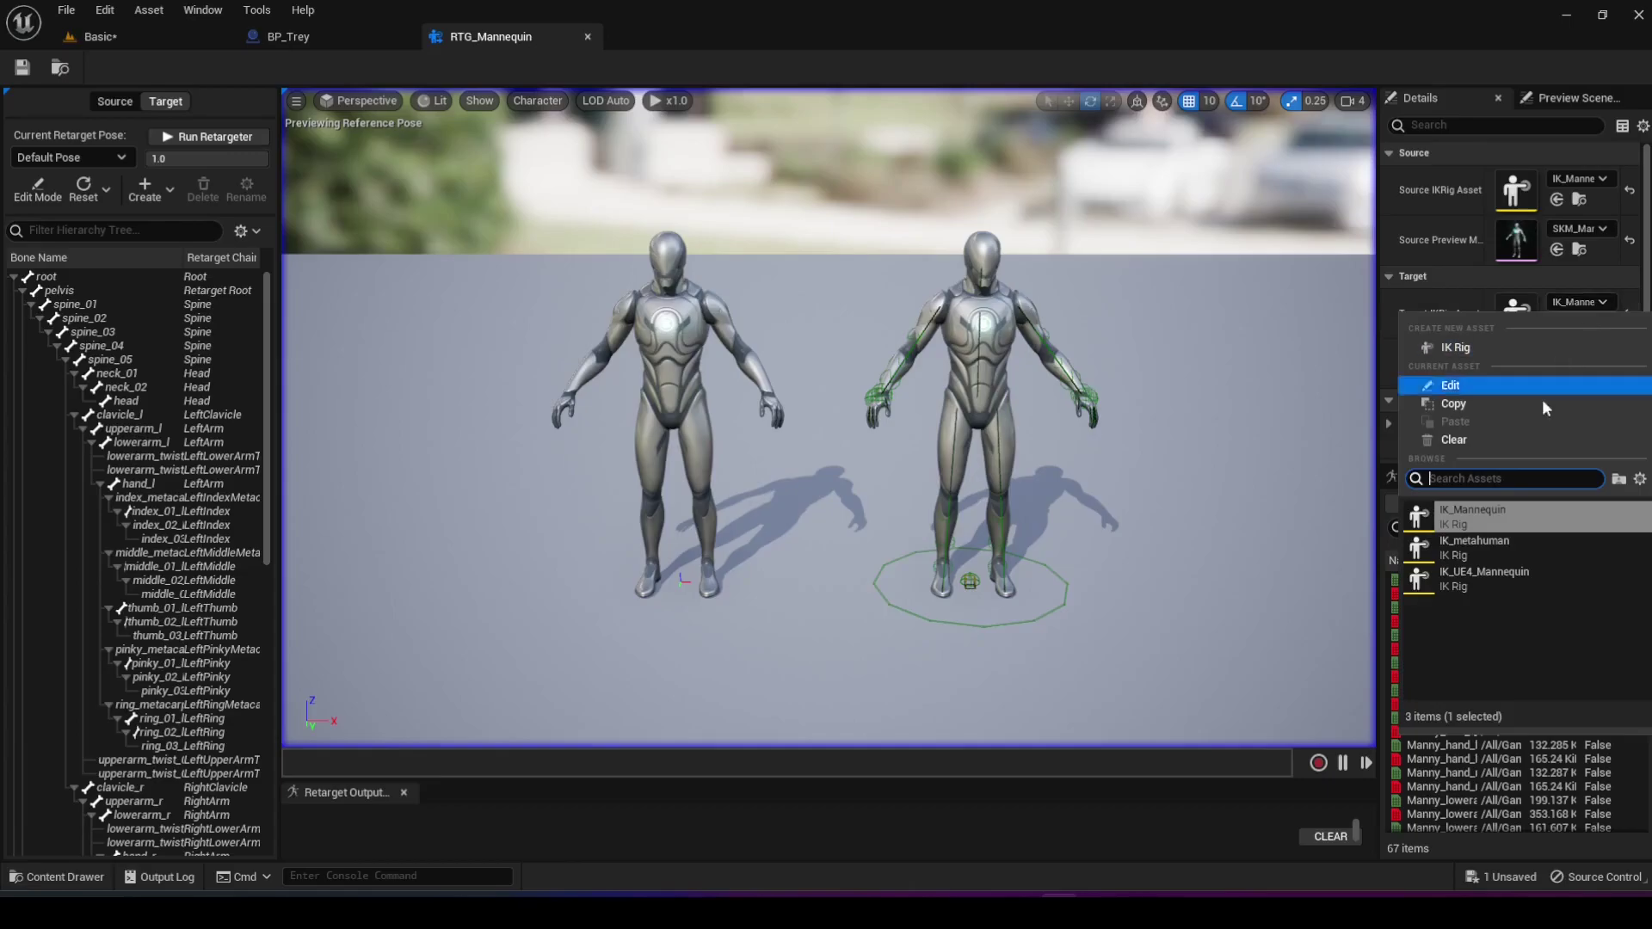
click(1496, 550)
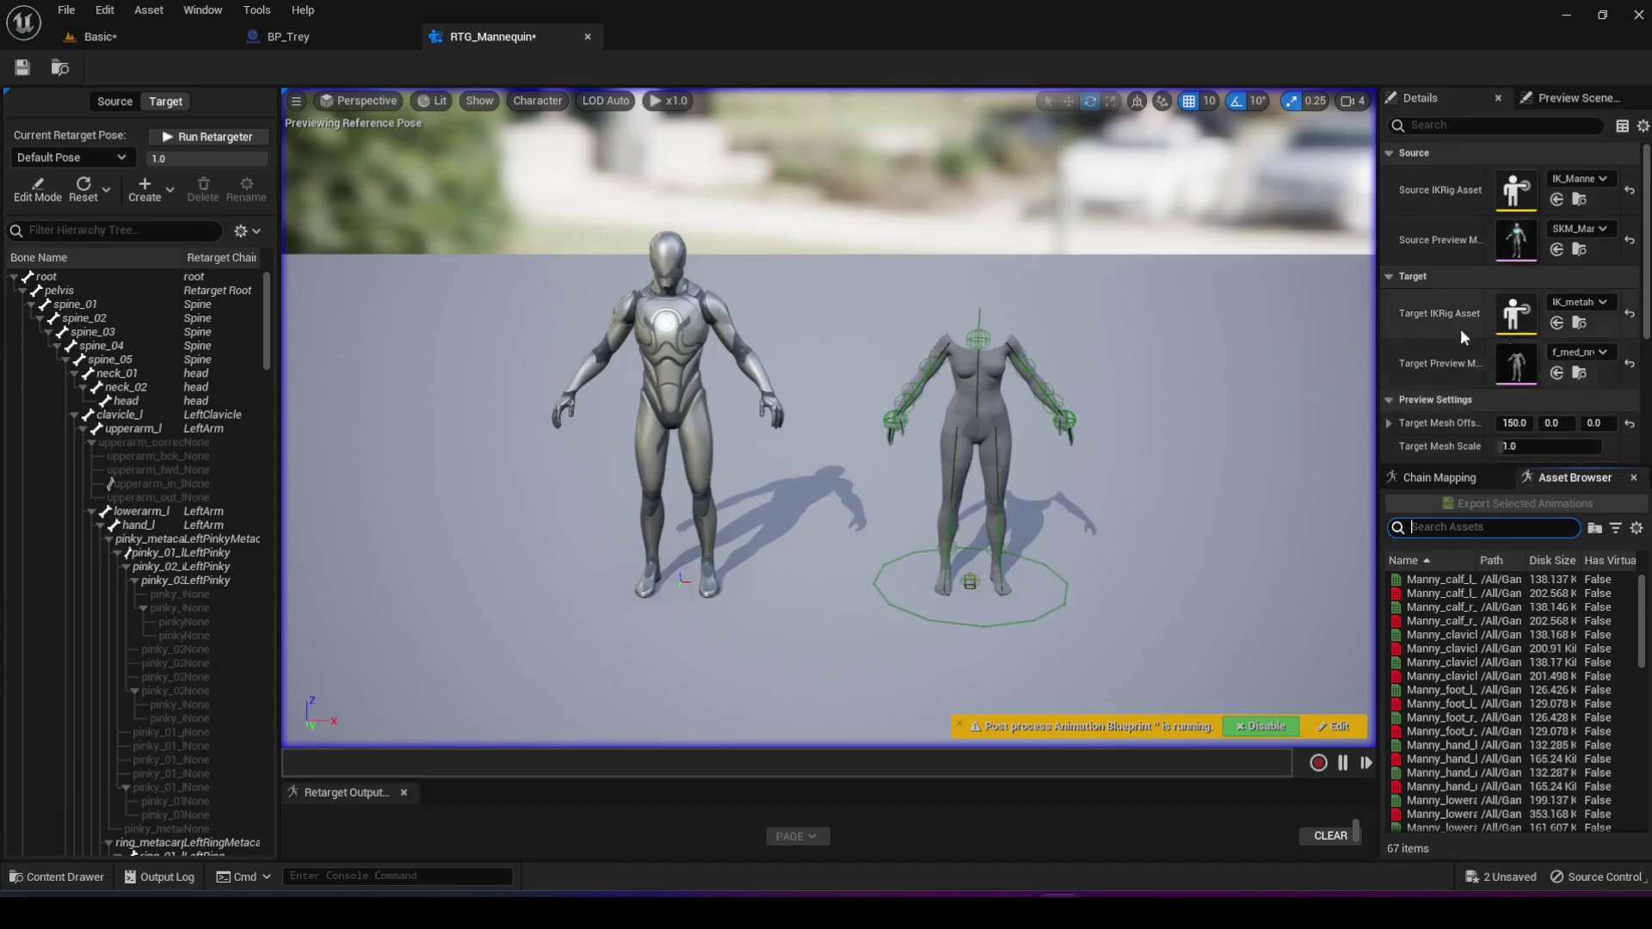
click(323, 39)
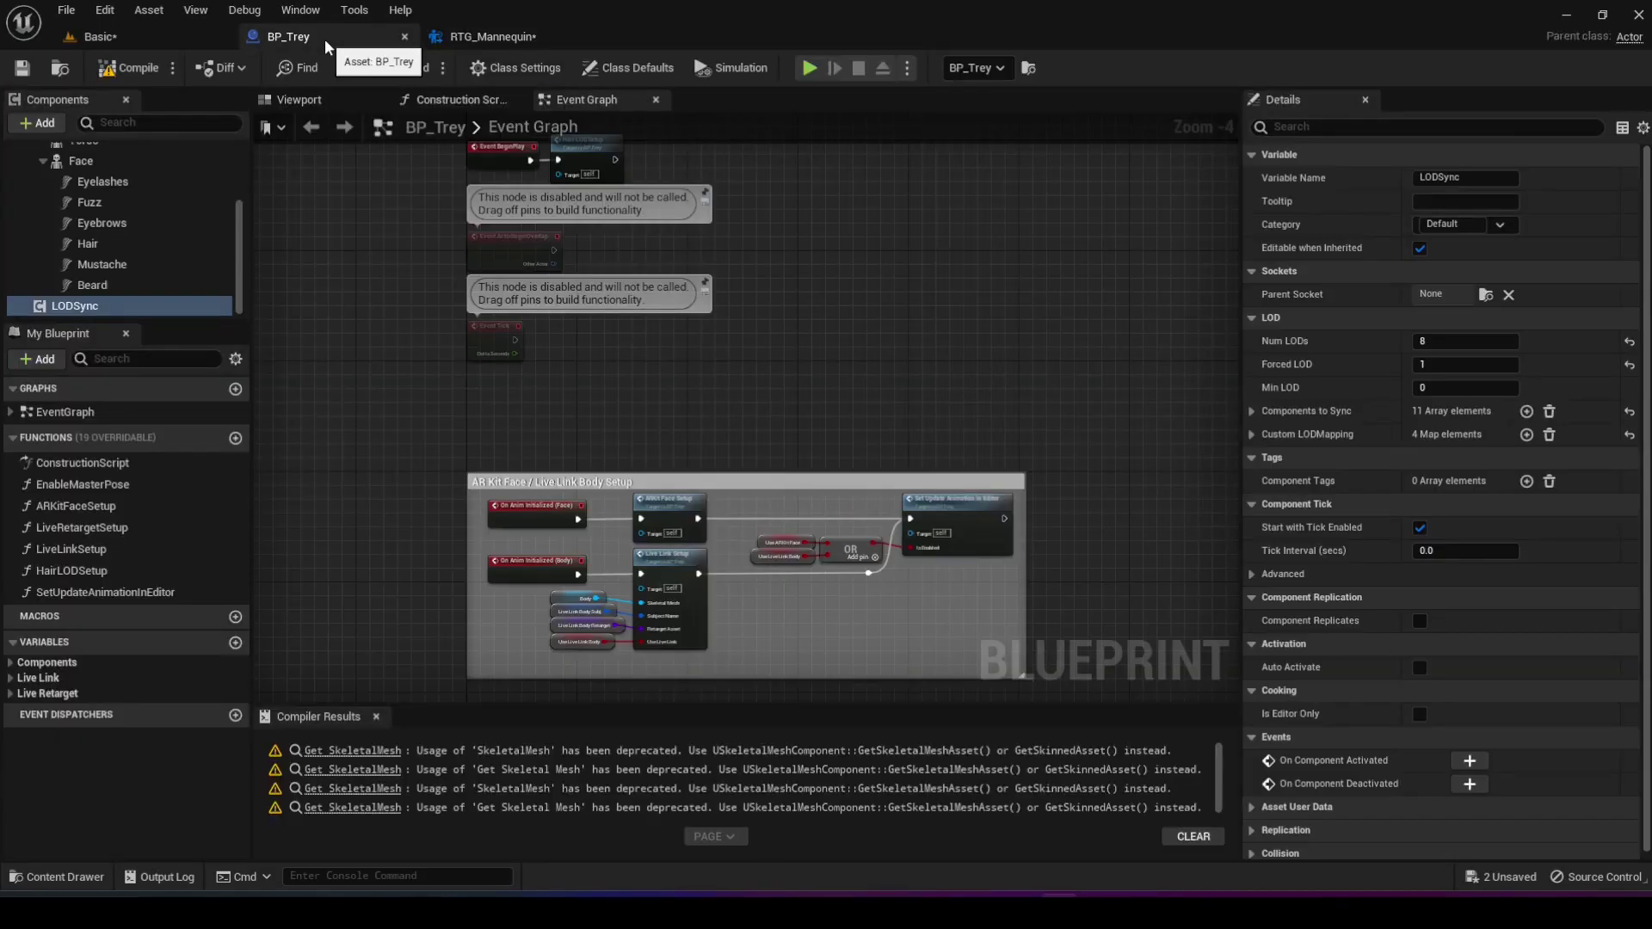
scroll(162, 167, up, 2)
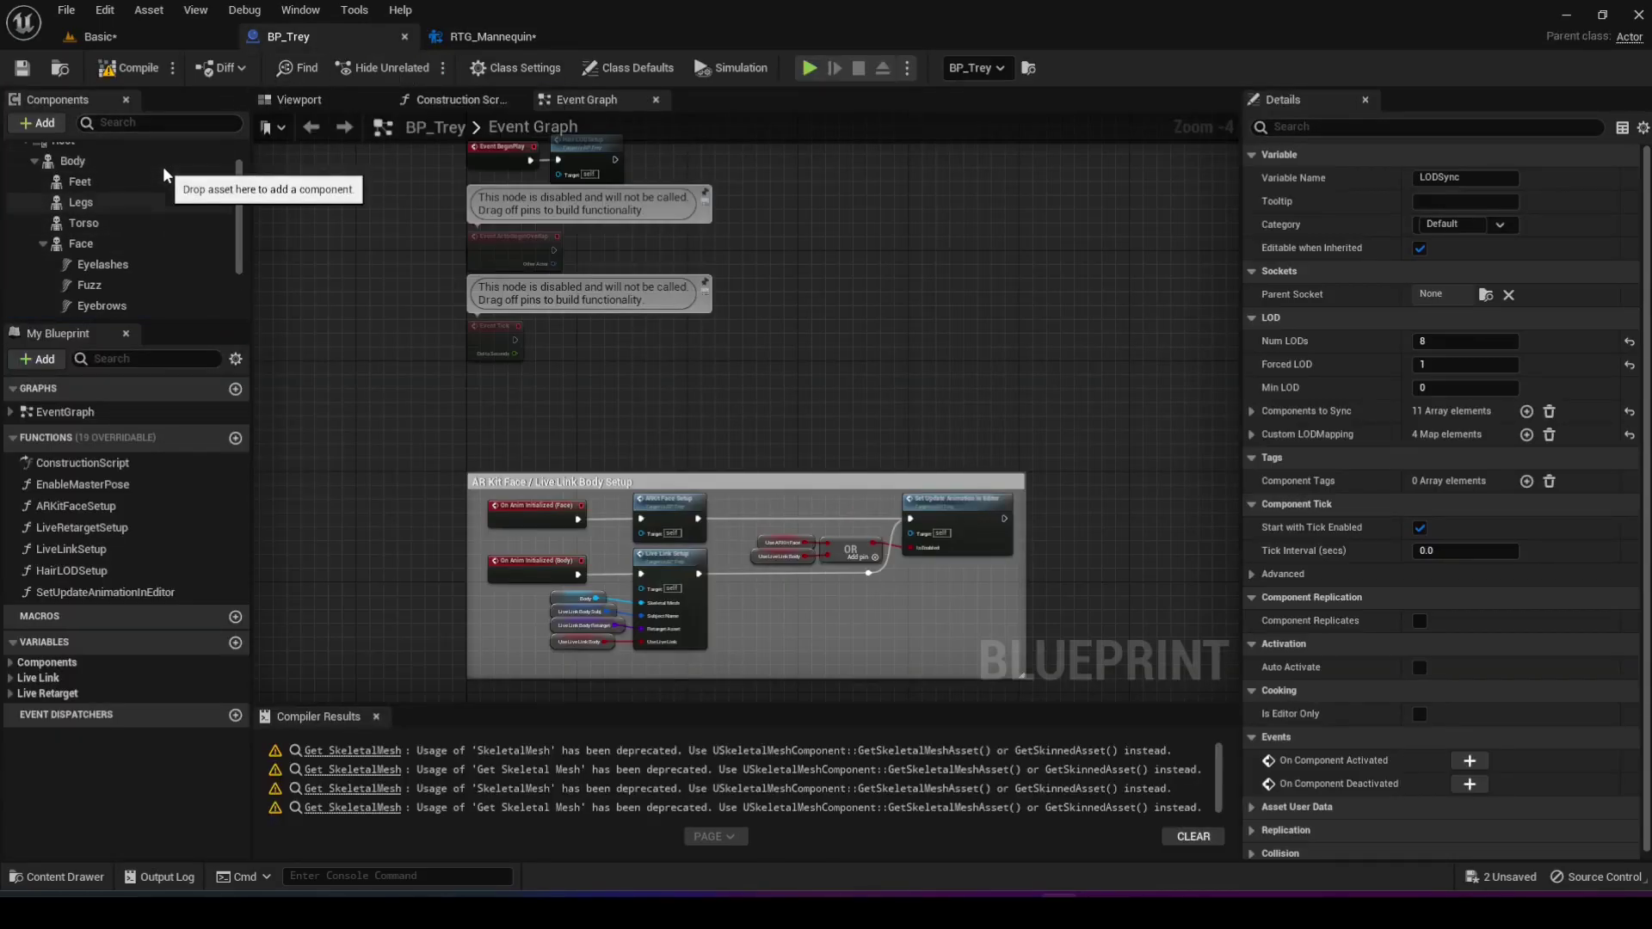
scroll(163, 167, up, 1)
click(112, 189)
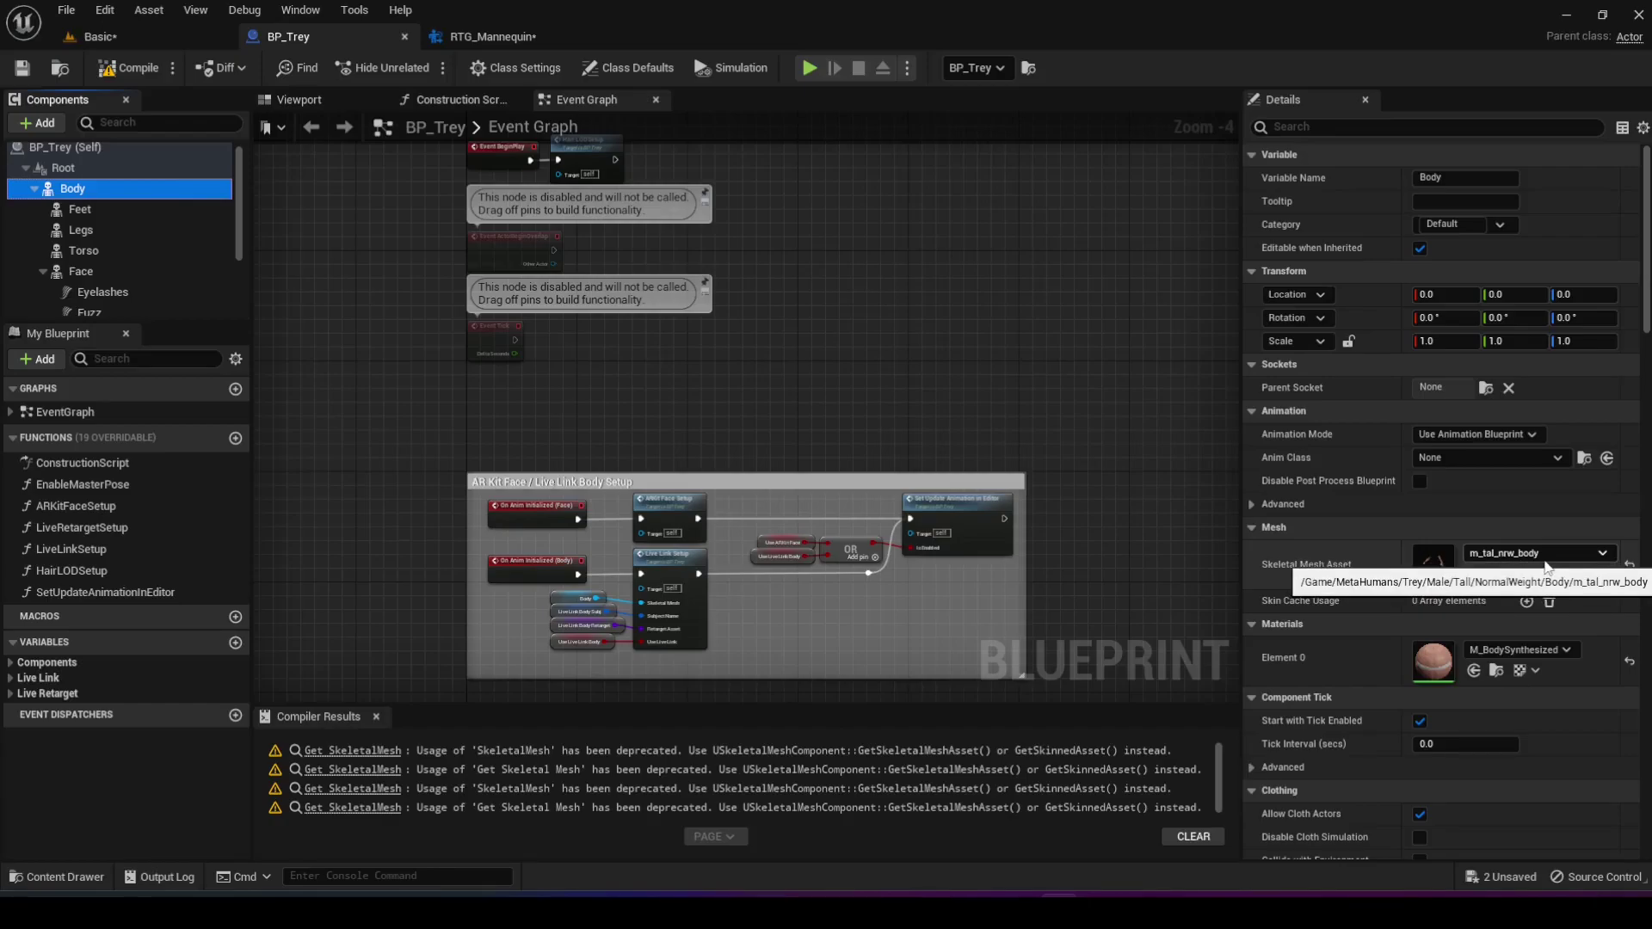
Step: Set the retargeter's target preview mesh to m_tal_nrw_body
click(516, 39)
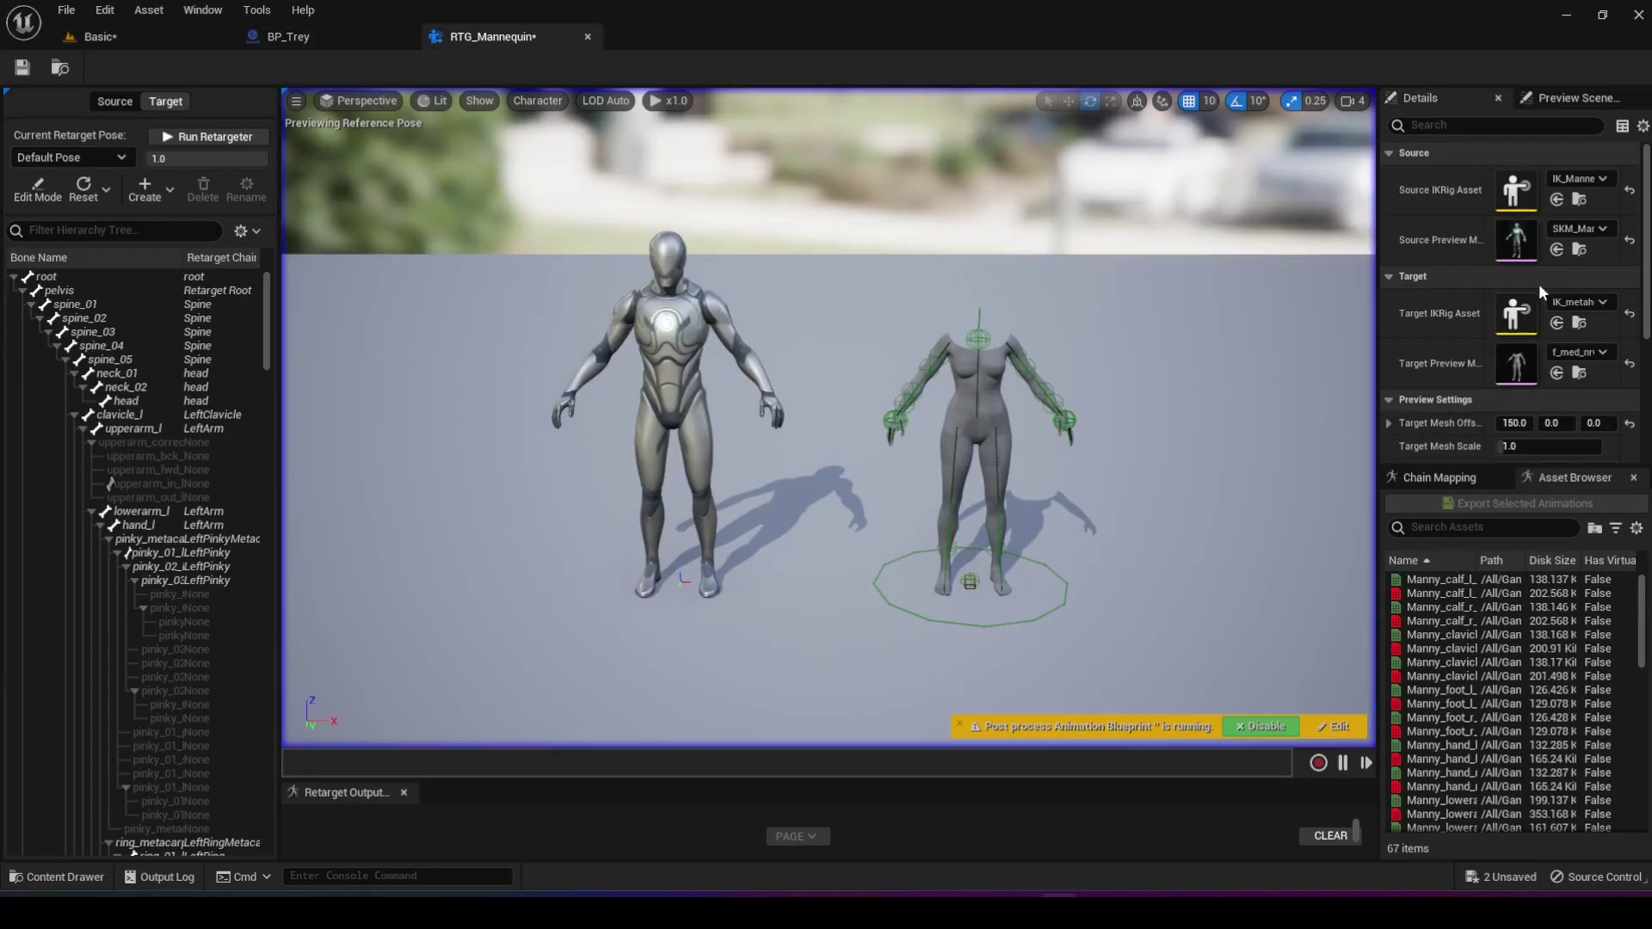
click(1597, 351)
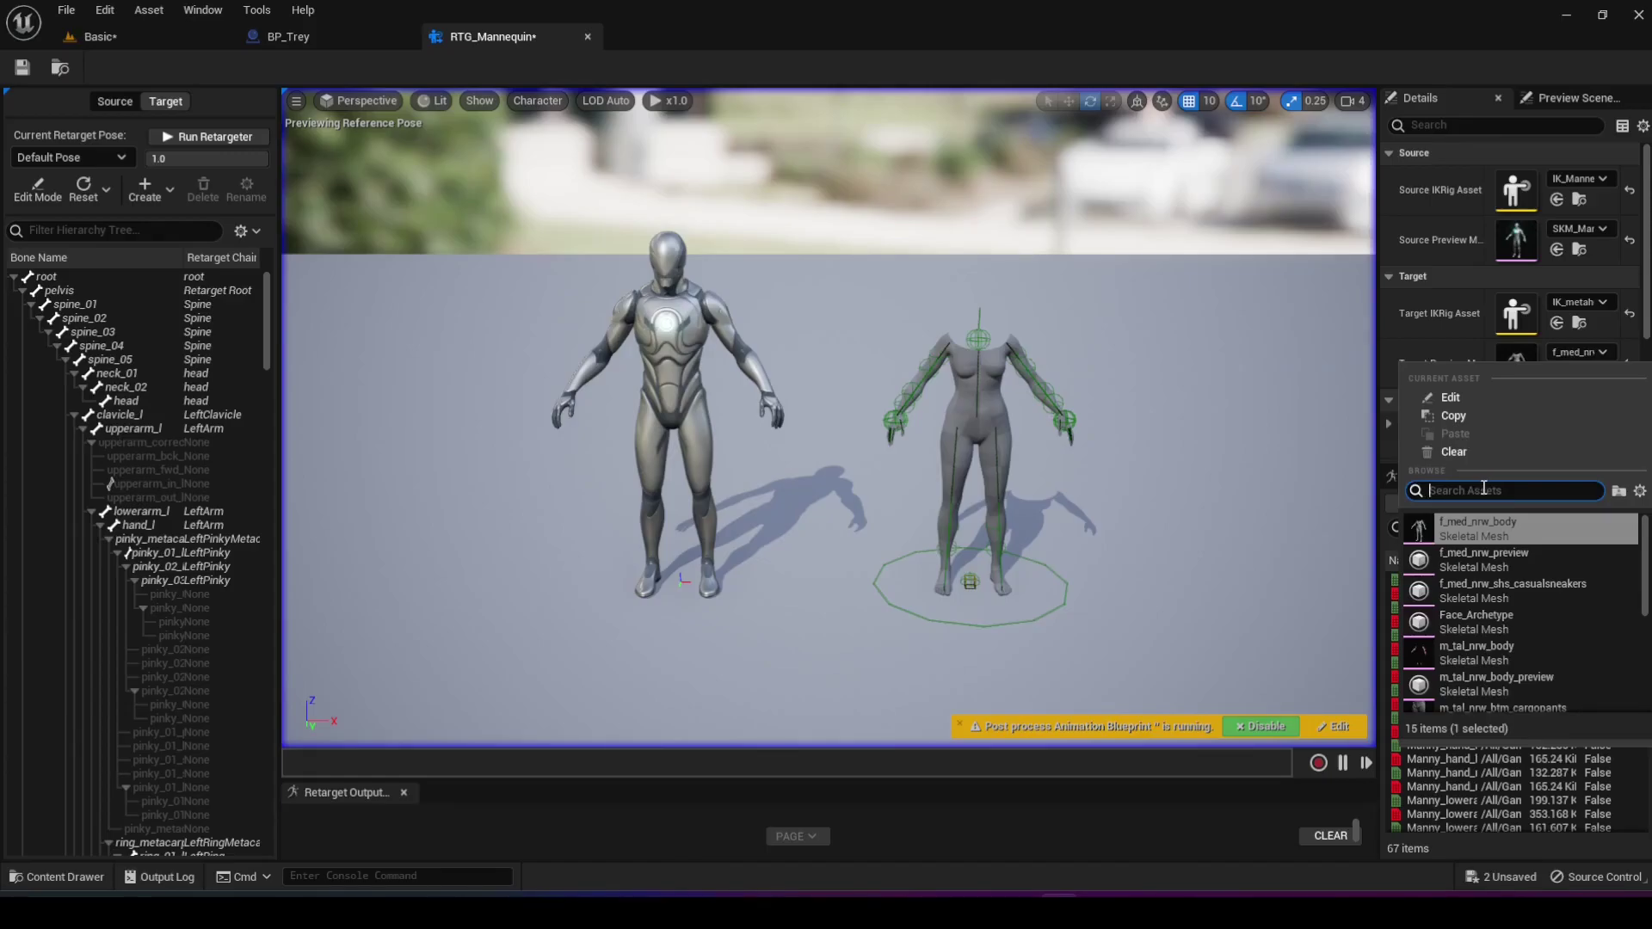
text(m_)
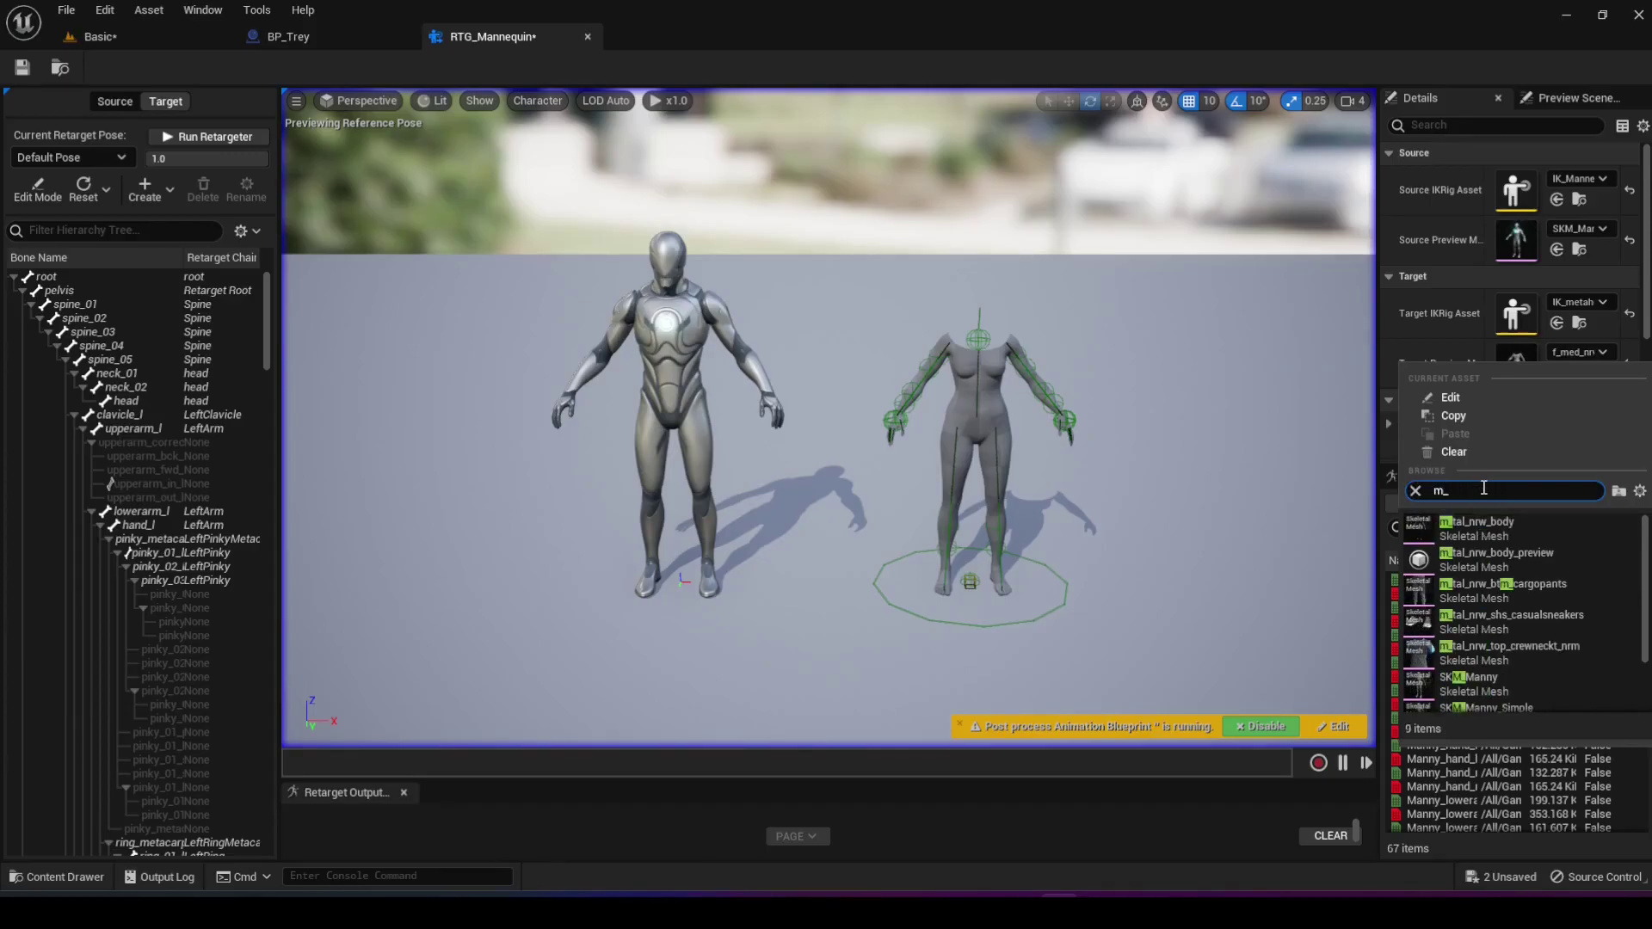
click(1485, 529)
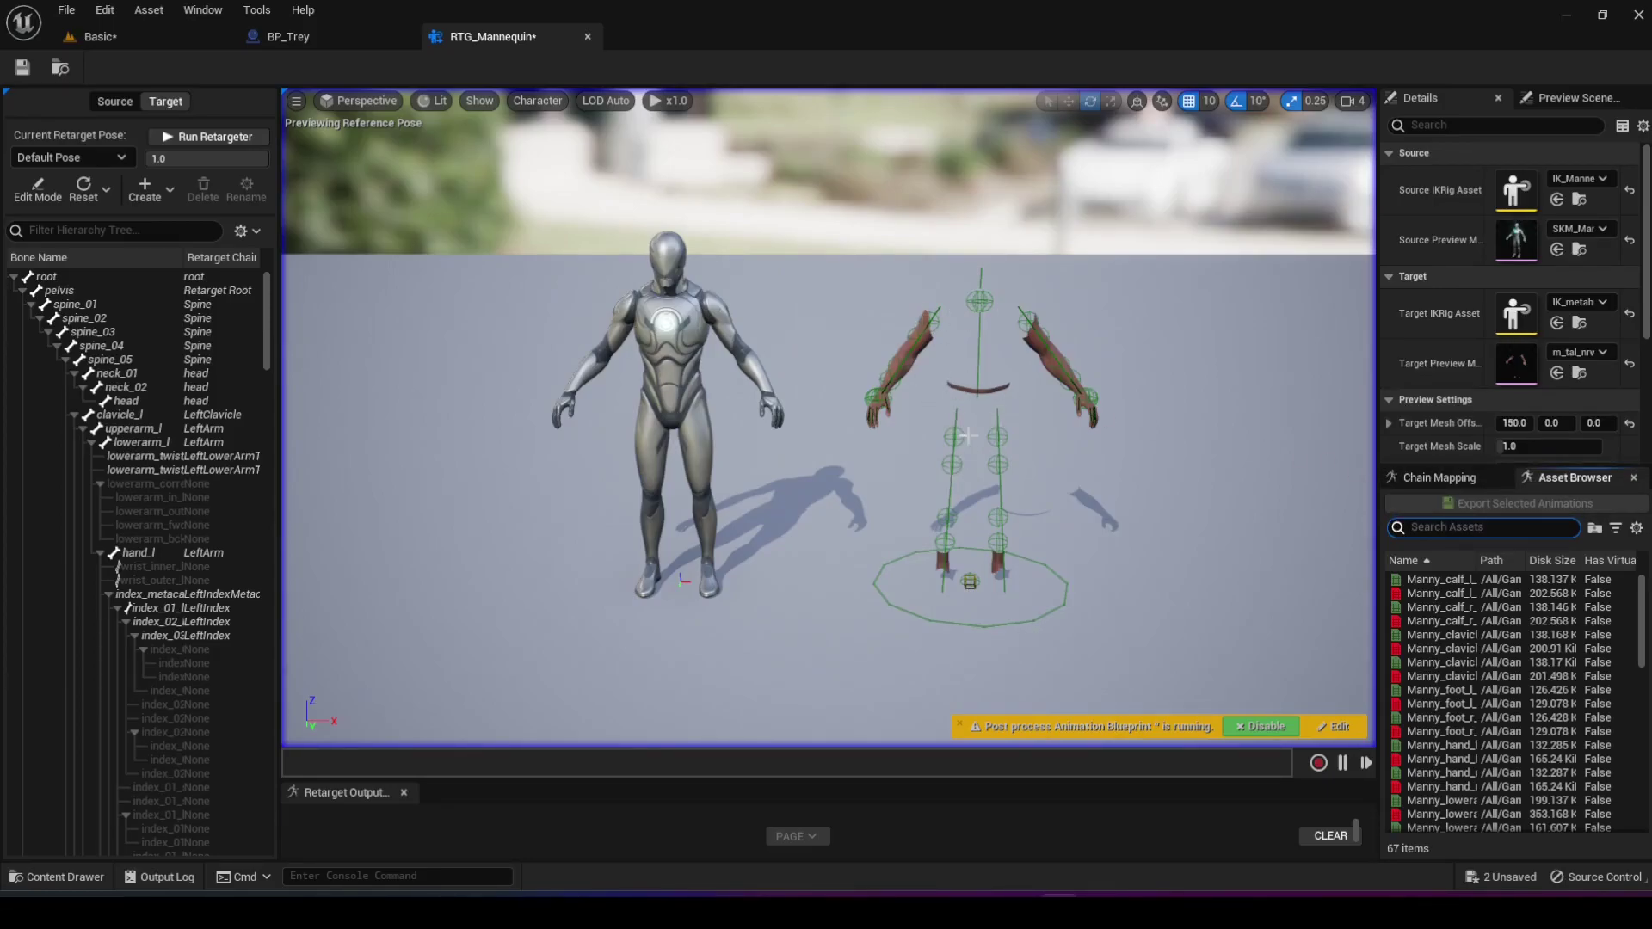
Step: Show every bone of both skeletons in the retargeter viewport
click(538, 102)
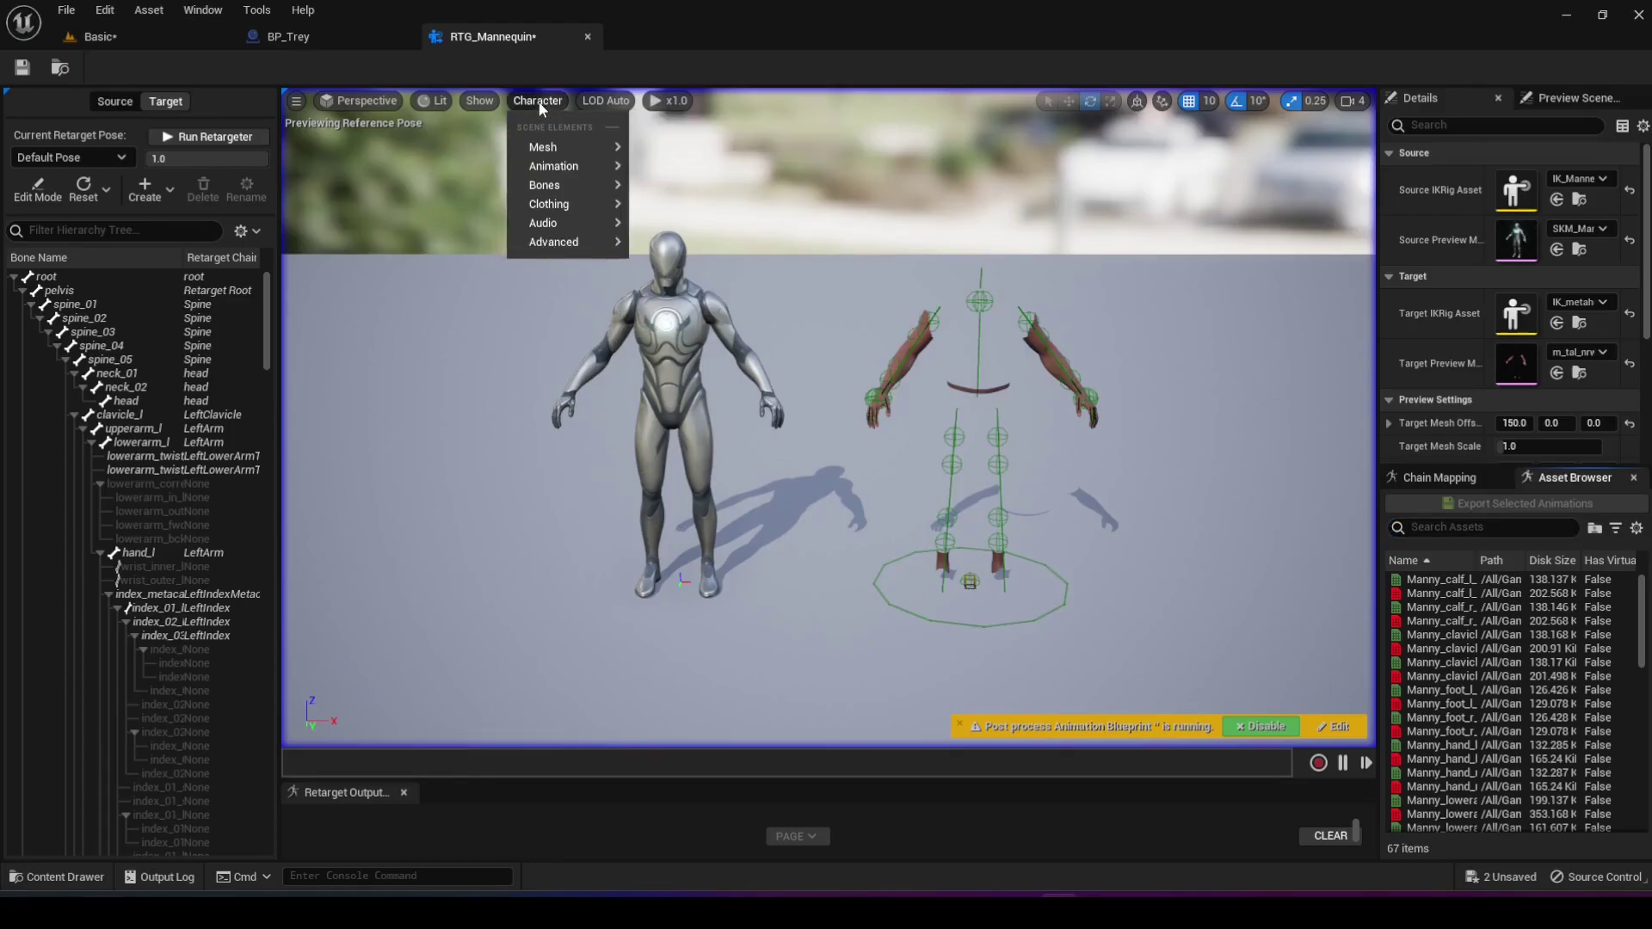
mouse_move(563, 185)
click(693, 316)
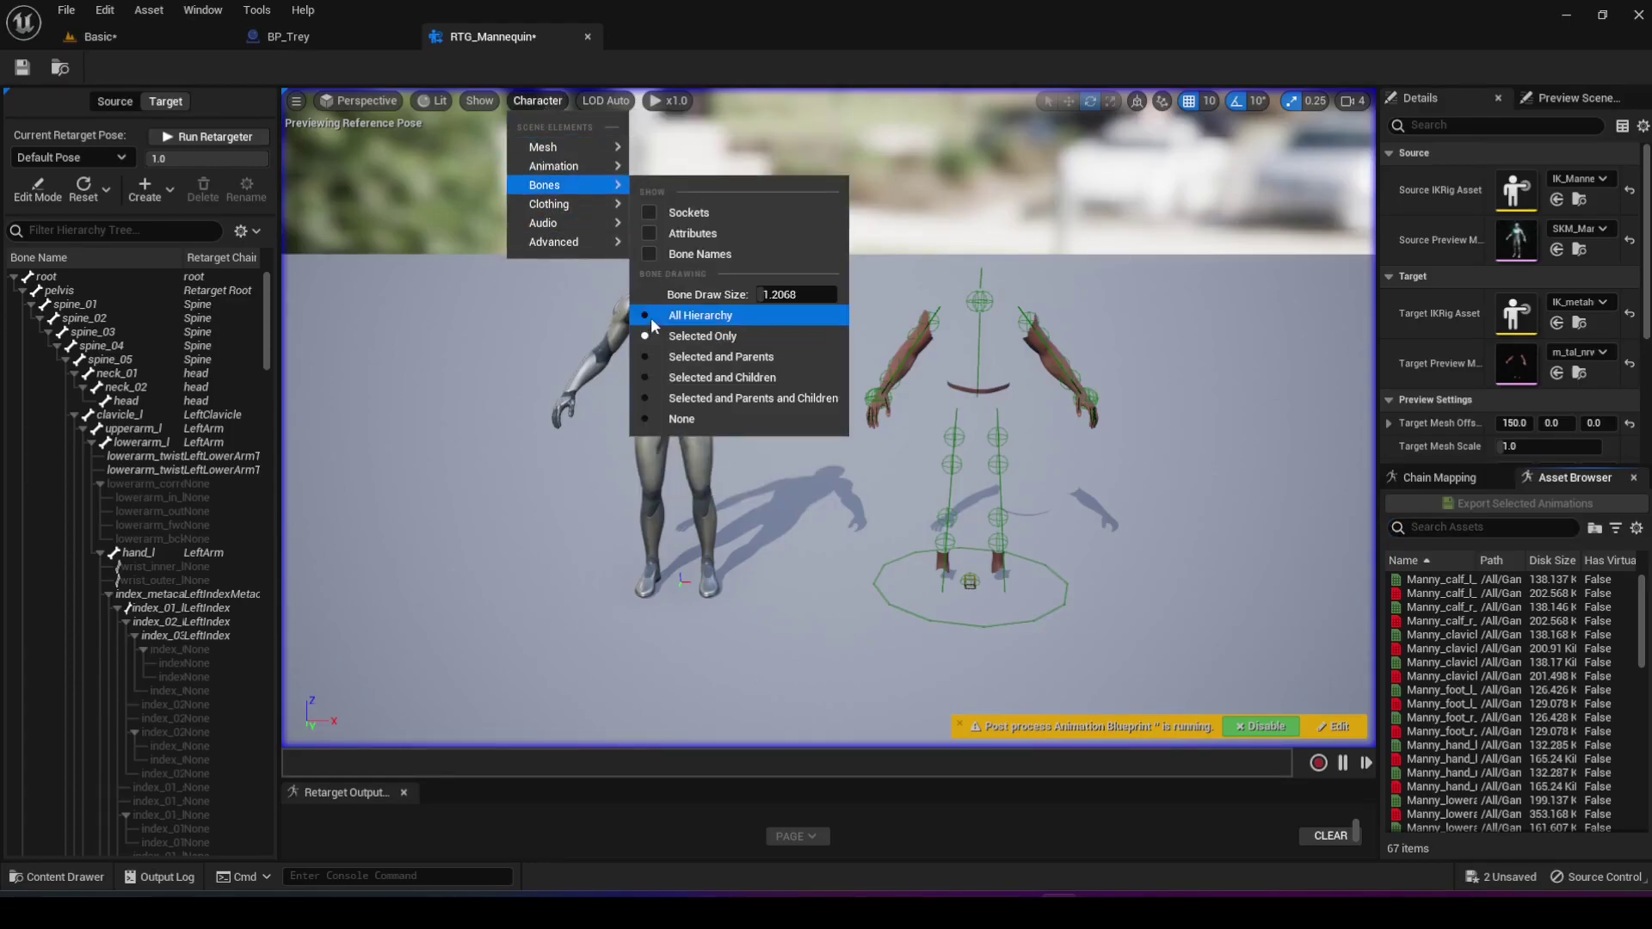
click(973, 204)
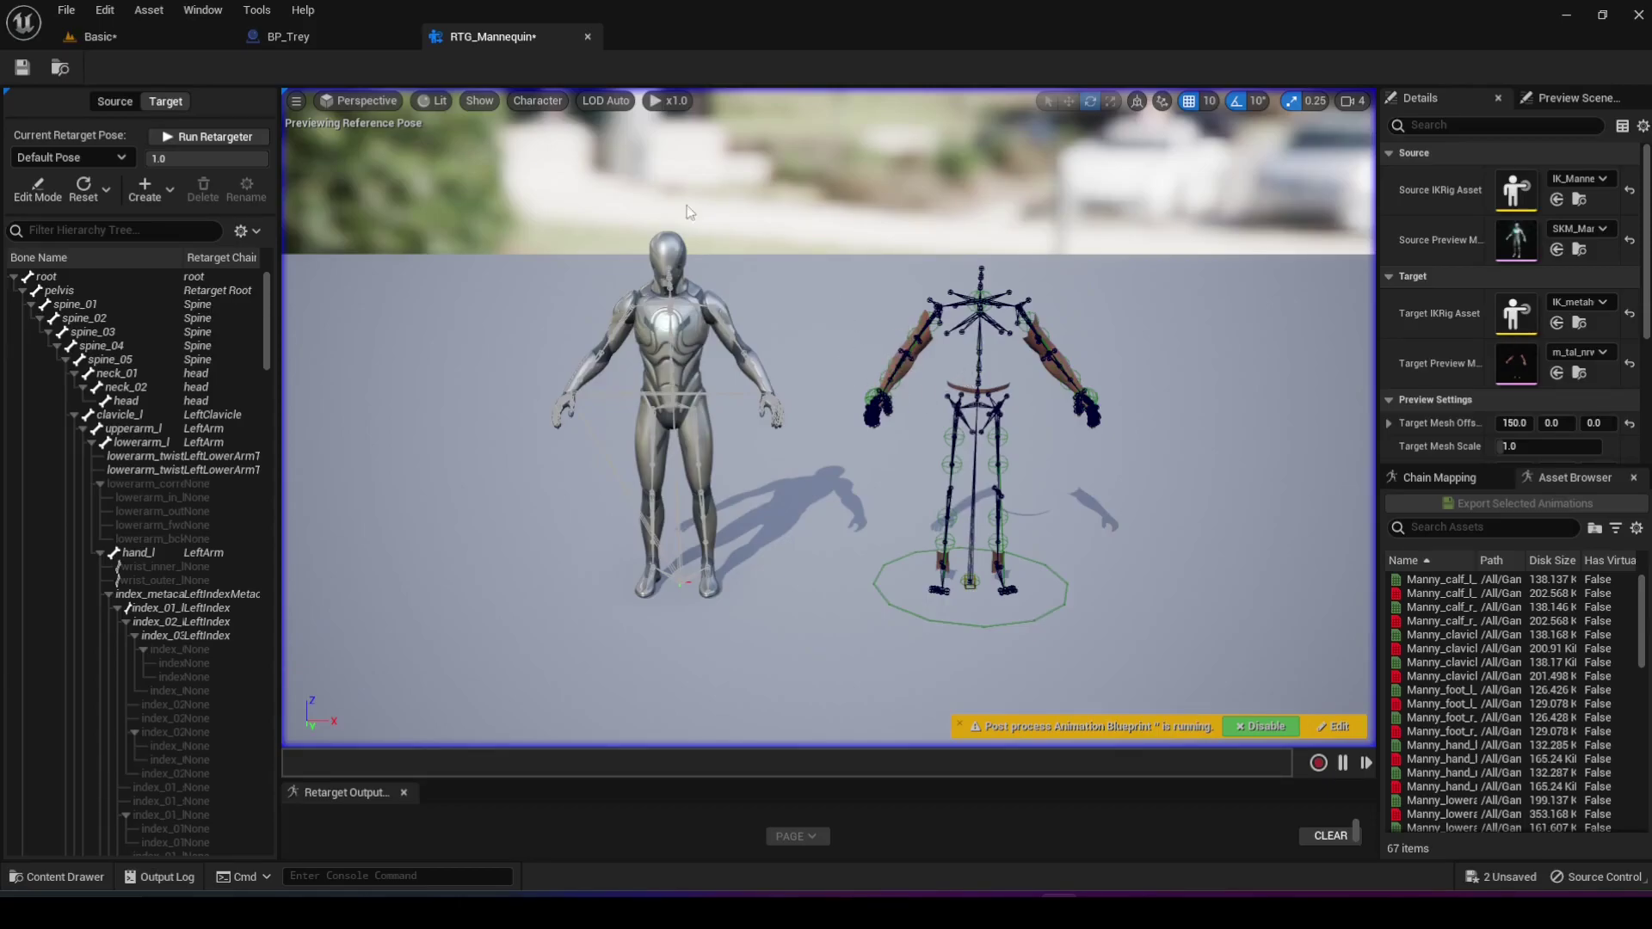
Step: Save the RTG_Mannequin retargeter and bring up the project's Content Drawer
click(23, 67)
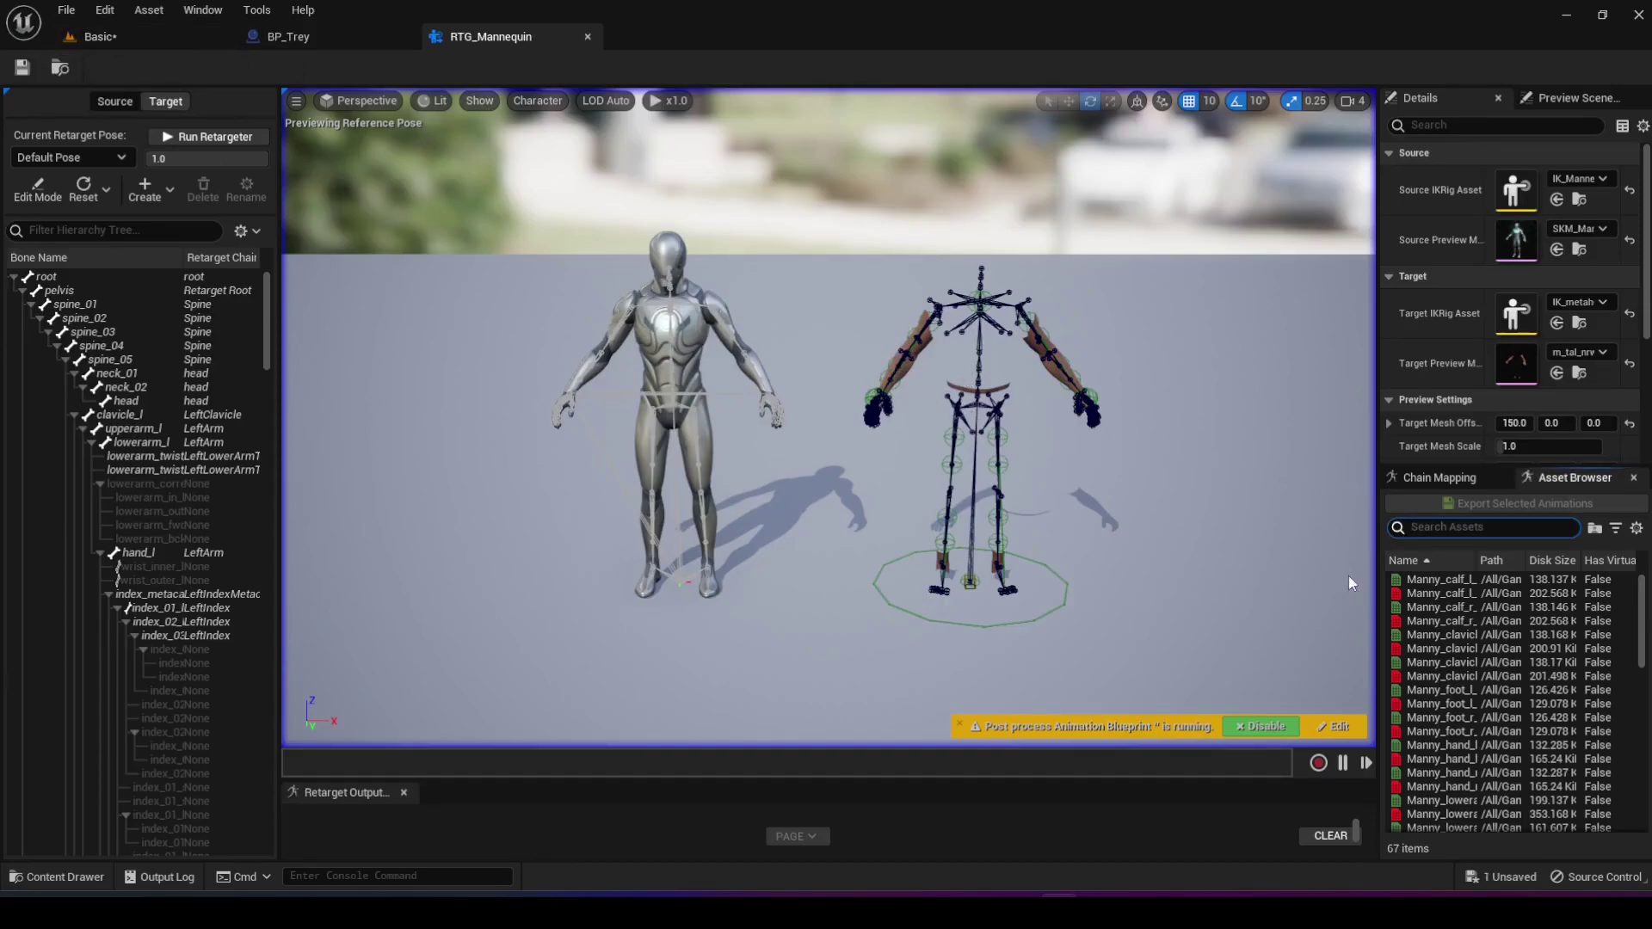
scroll(1607, 636, down, 15)
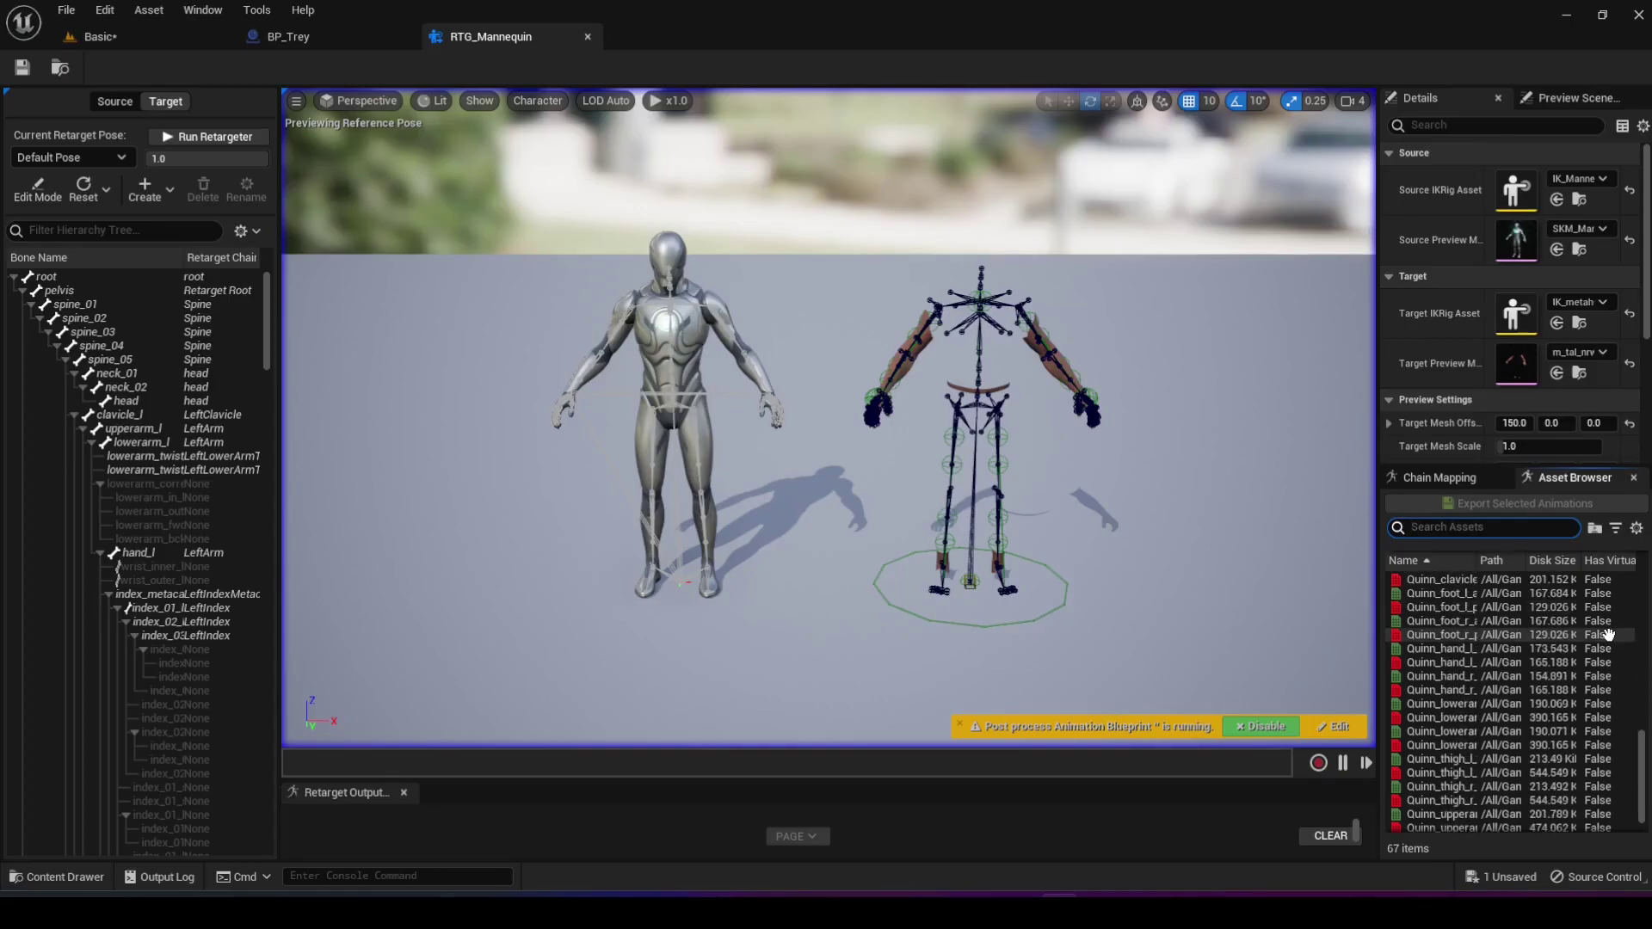
scroll(1607, 636, down, 1)
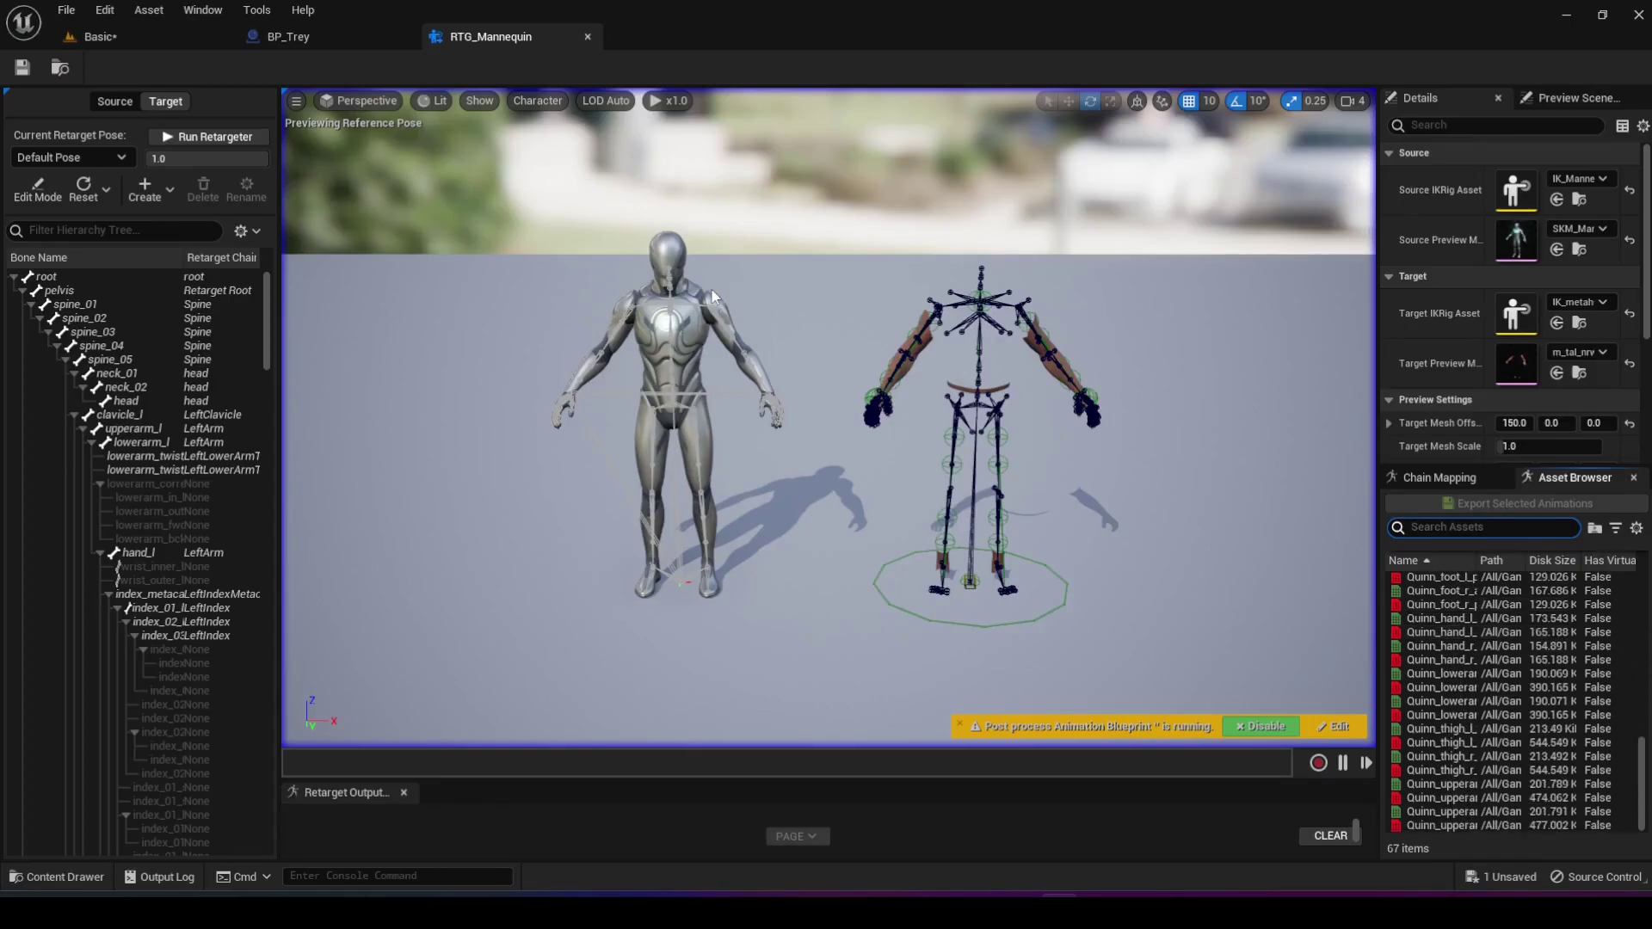
scroll(1460, 575, up, 6)
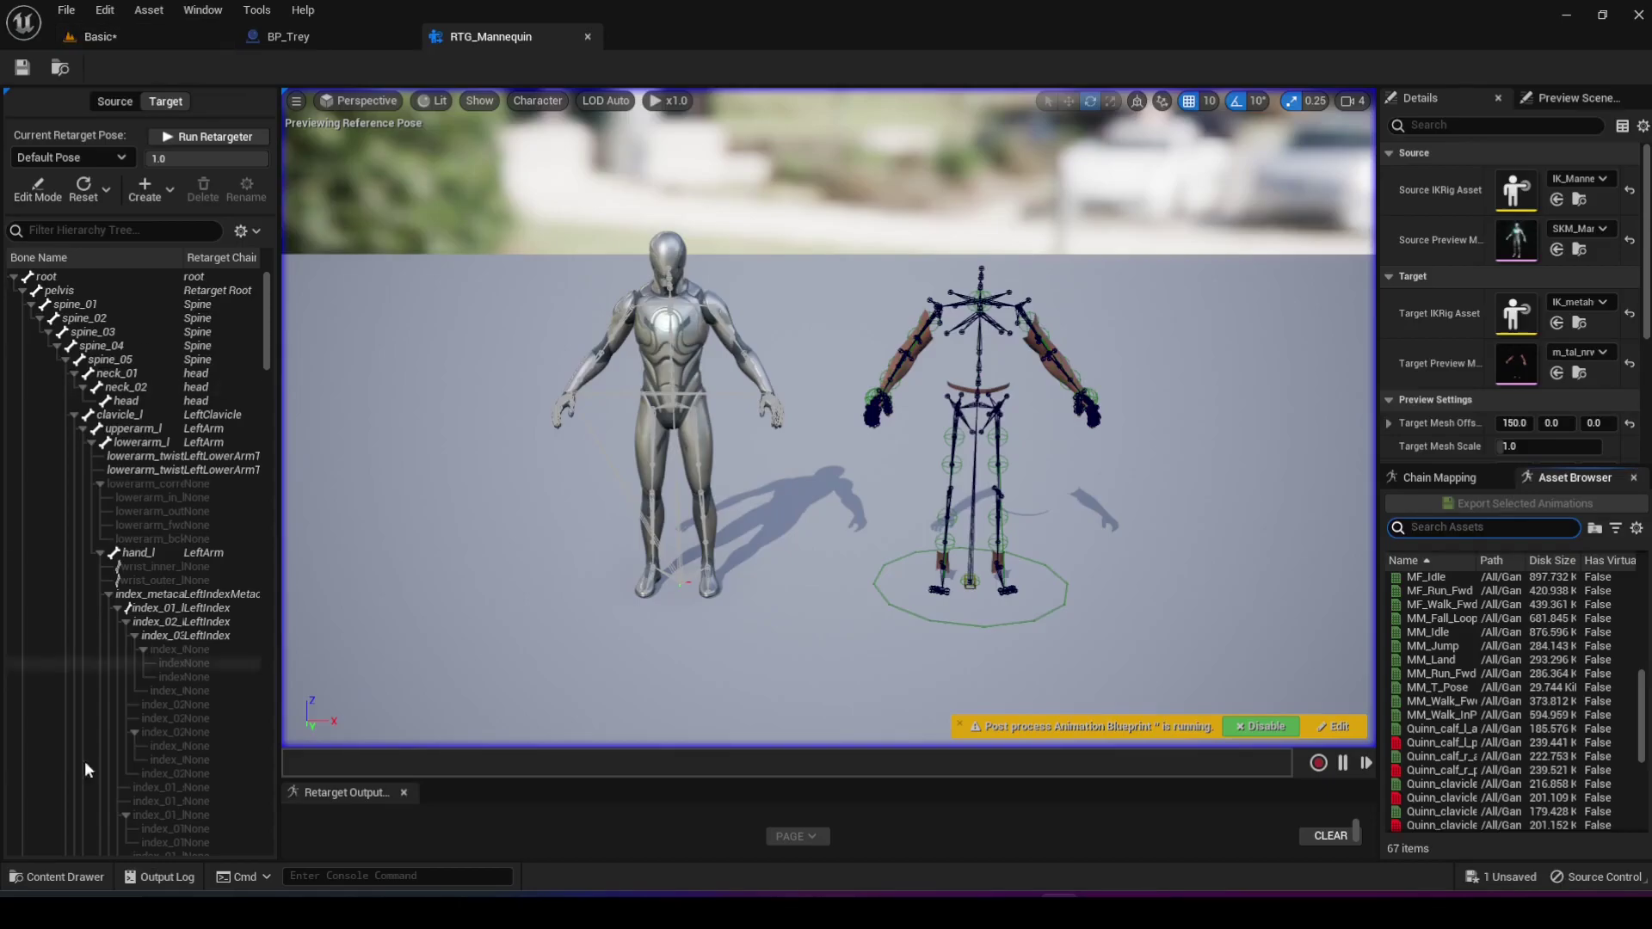
click(50, 877)
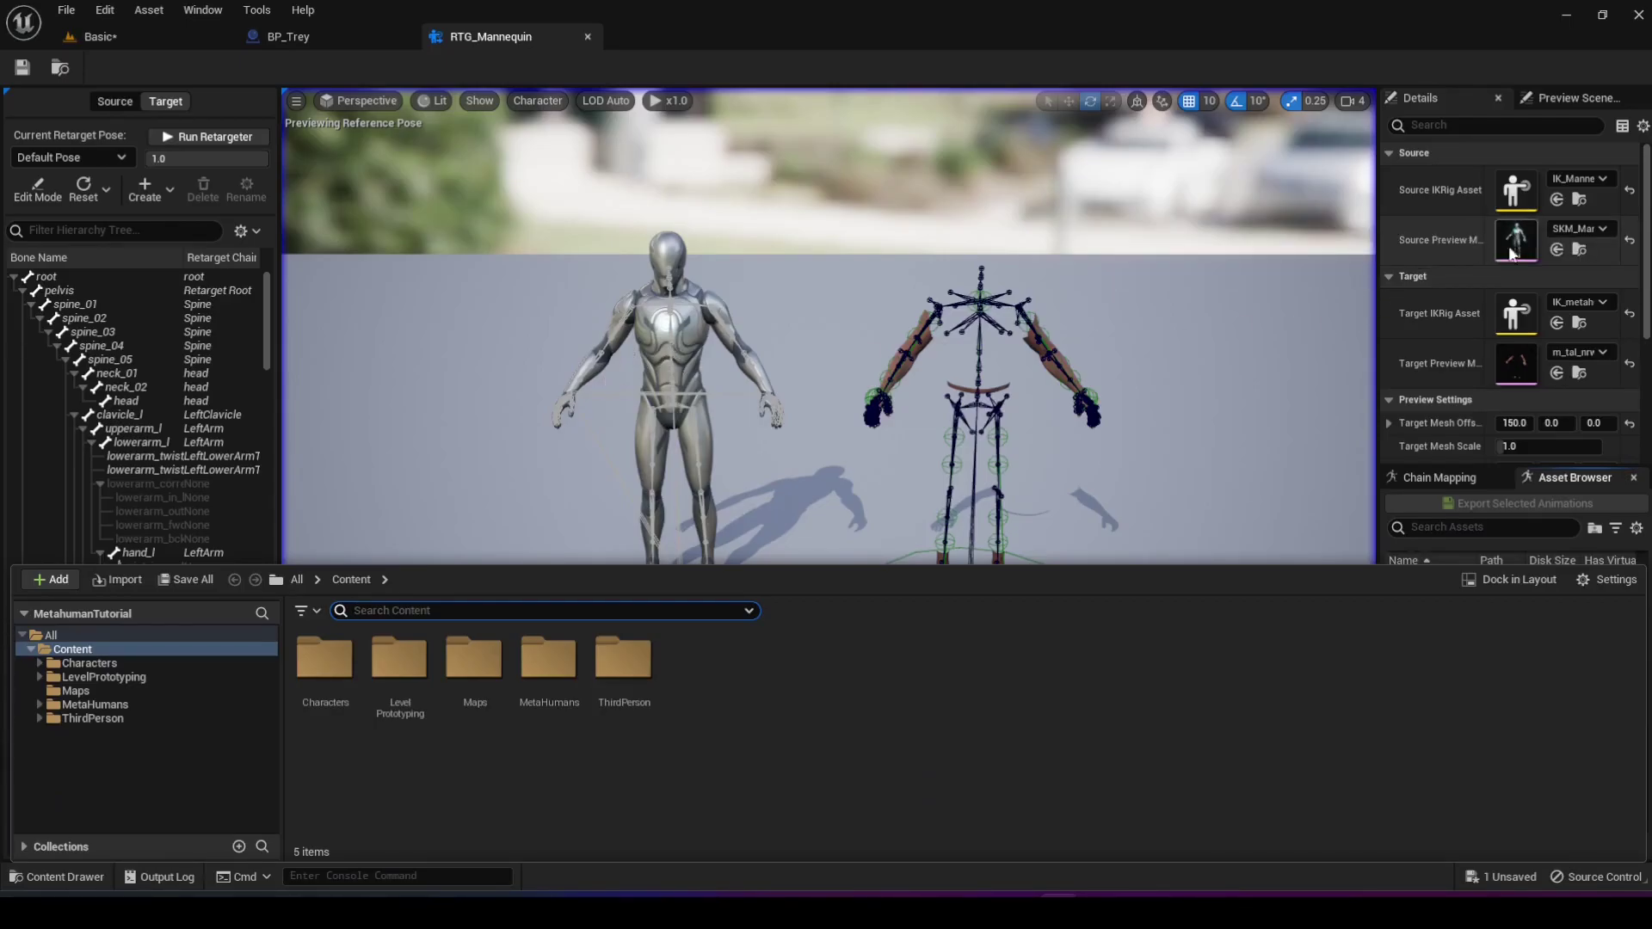
Step: Browse to the mannequin Meshes folder and open SK_Mannequin in the skeleton editor
click(1580, 249)
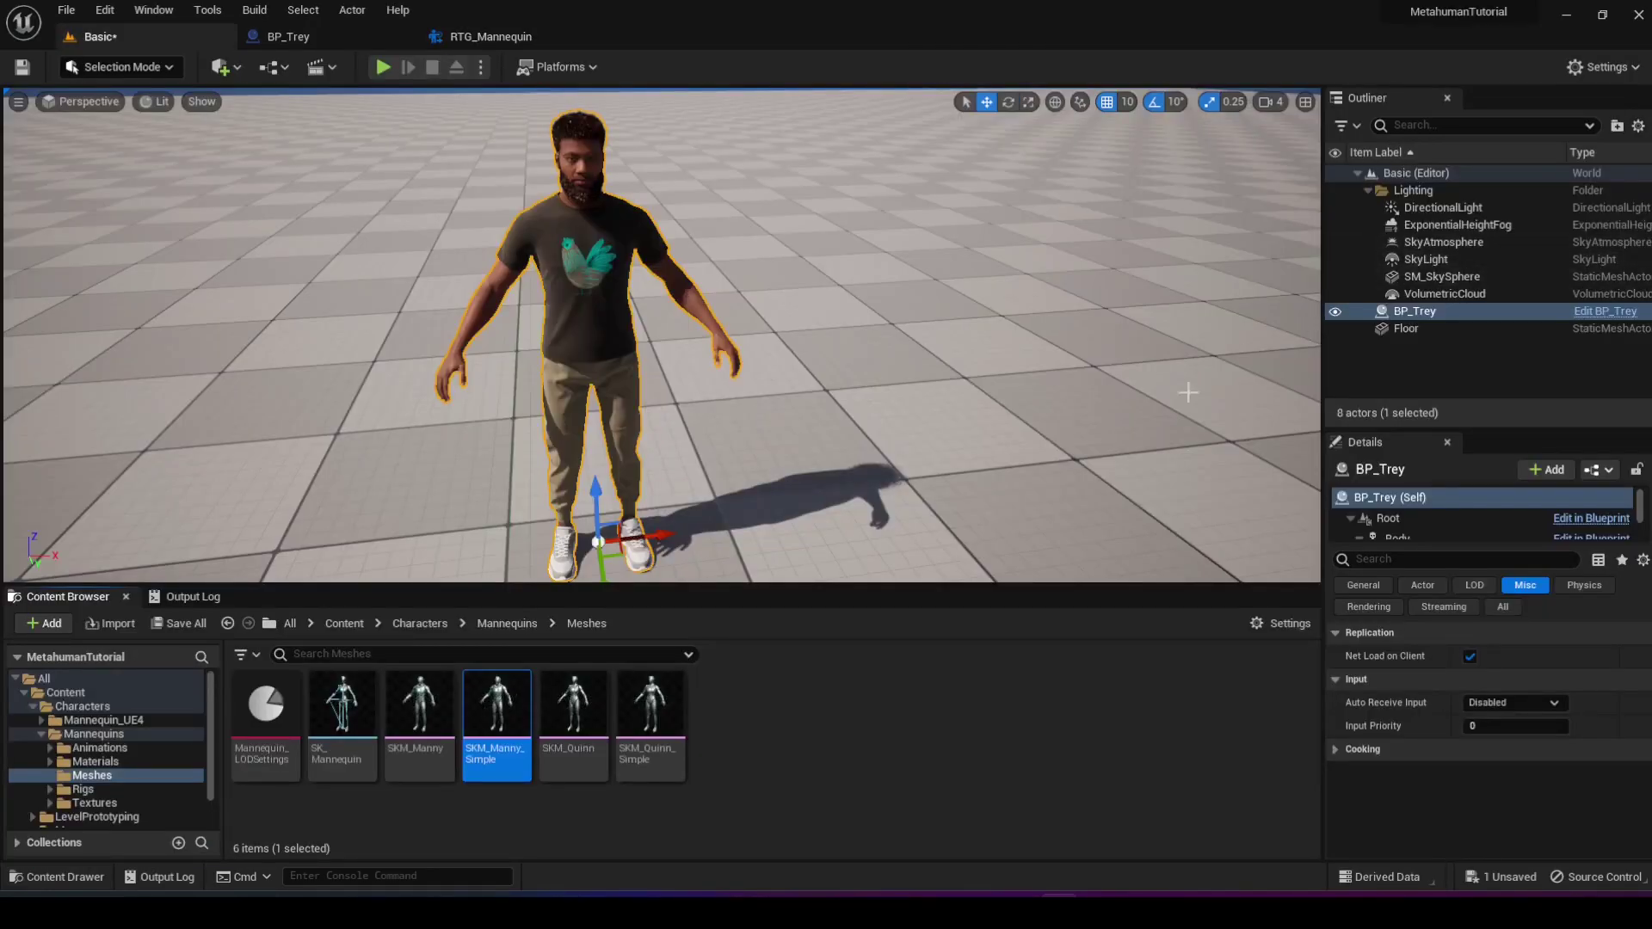
mouse_move(497, 753)
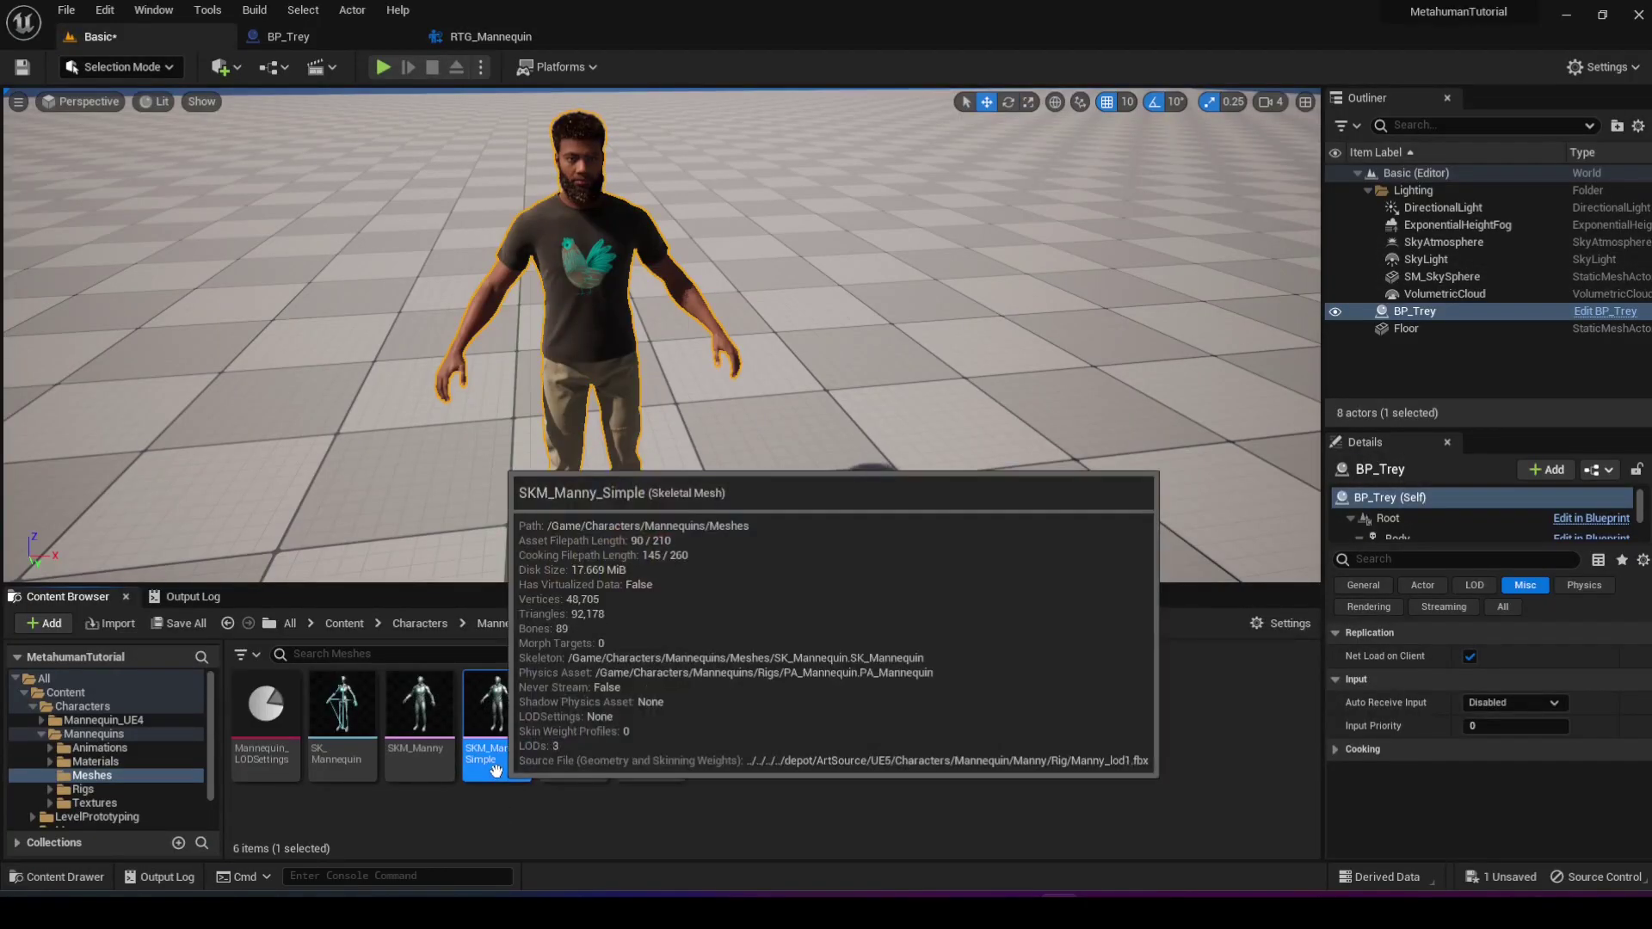
mouse_move(344, 744)
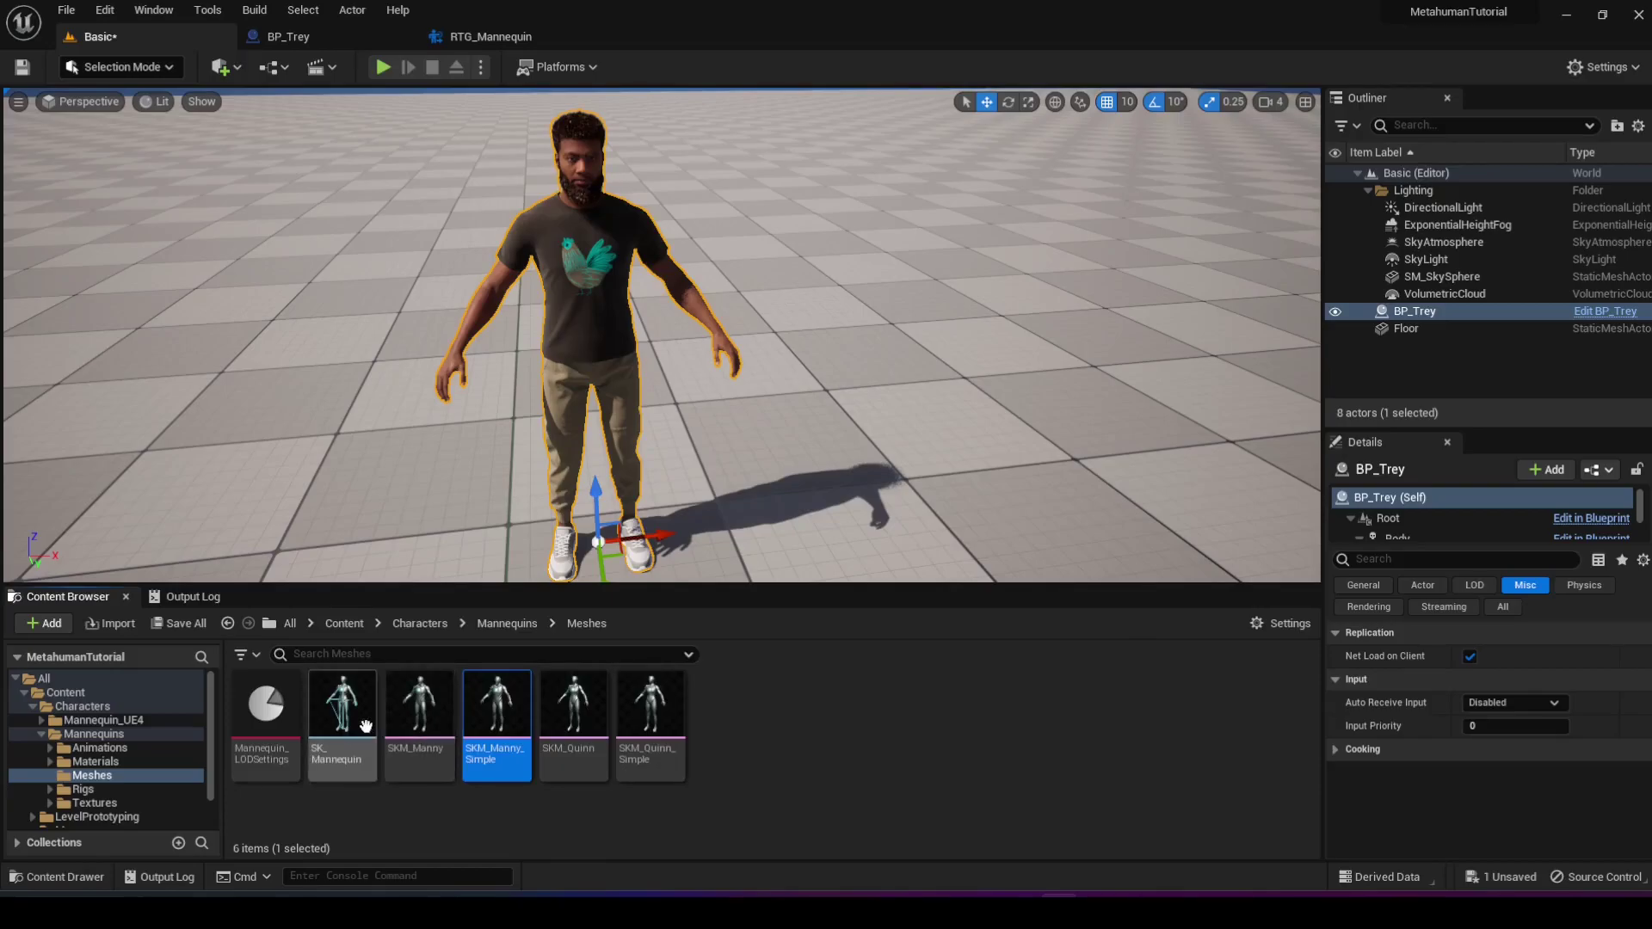
click(341, 727)
double_click(341, 727)
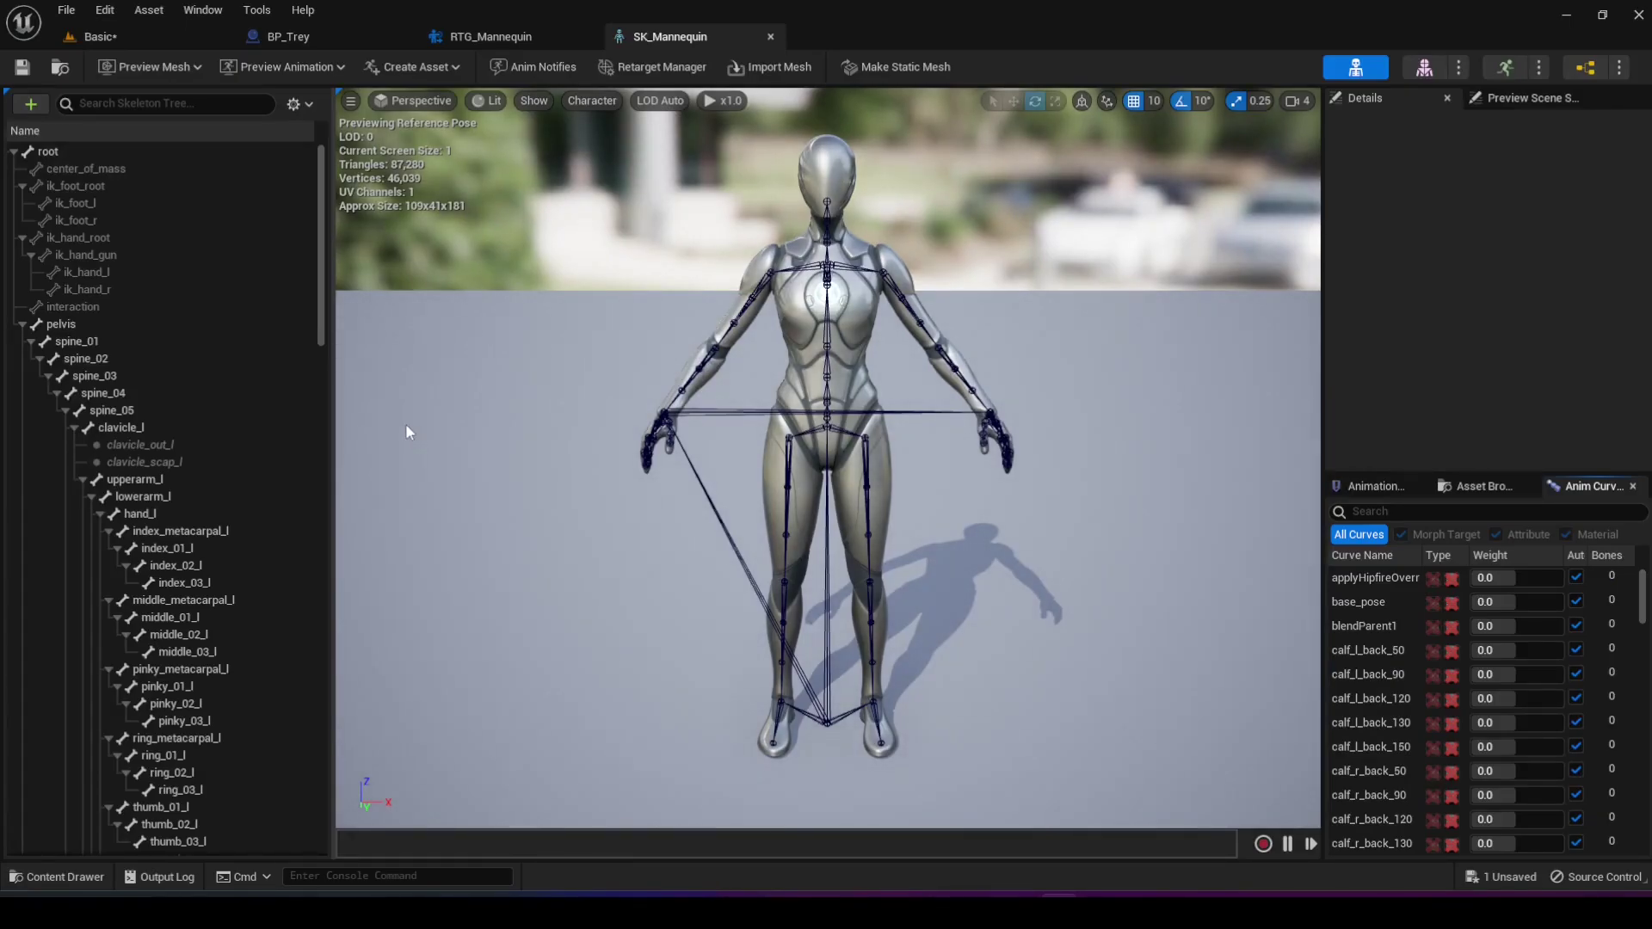
Step: In SK_Mannequin's Asset Details, add metahuman_base_skel as a Compatible Skeleton and save the skeleton
click(205, 12)
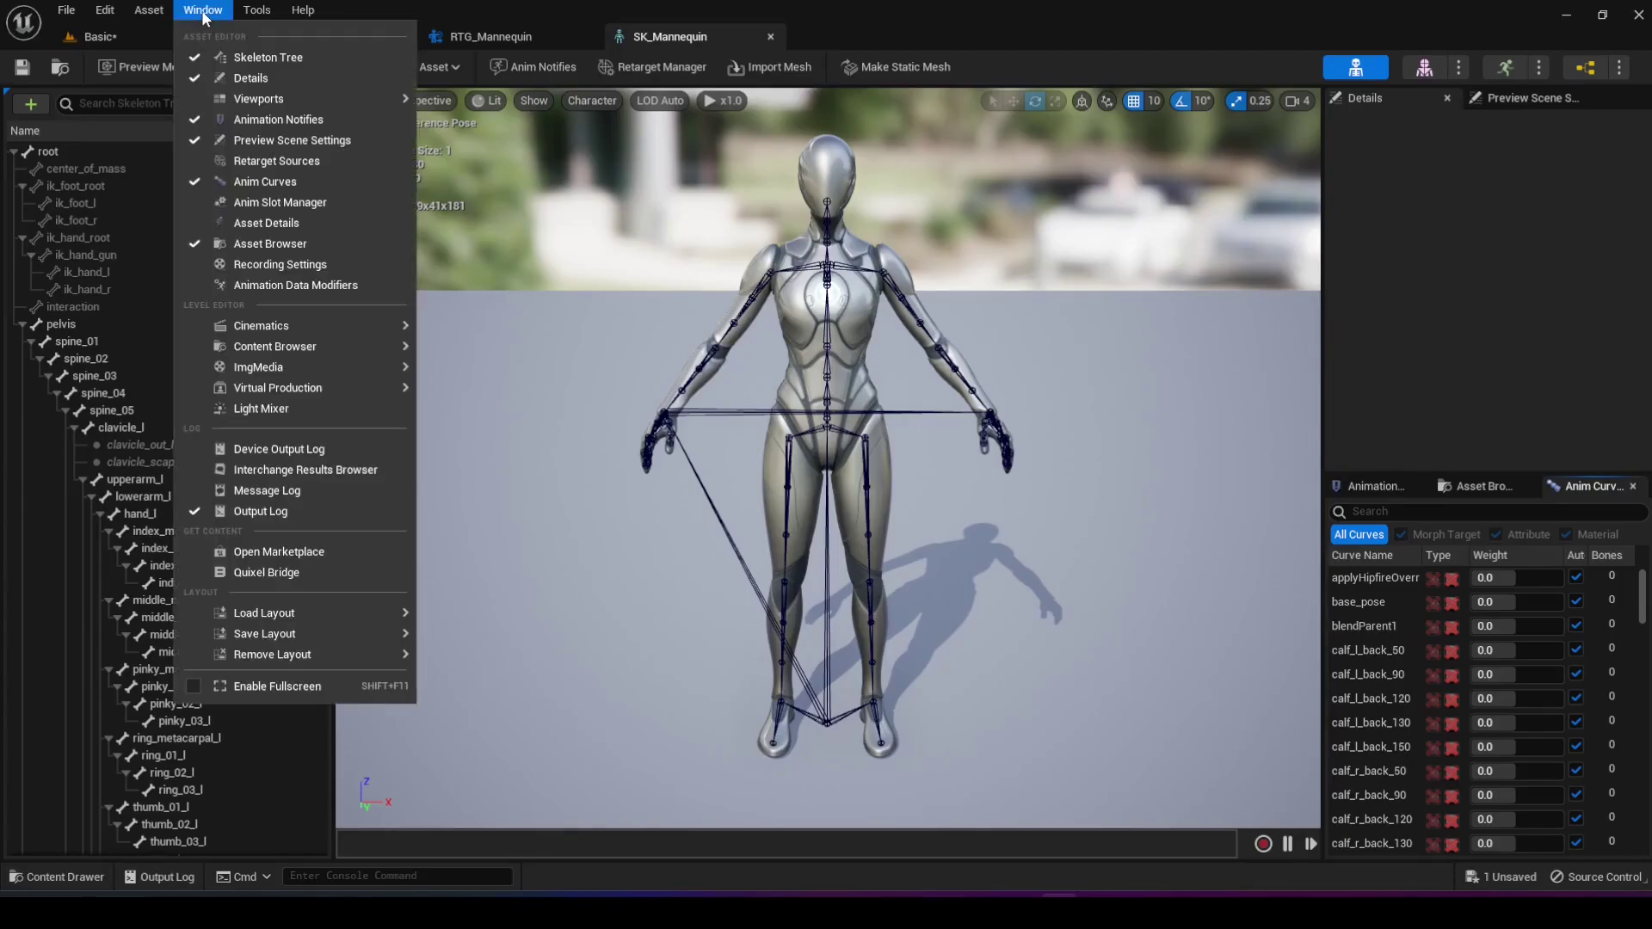
mouse_move(245, 368)
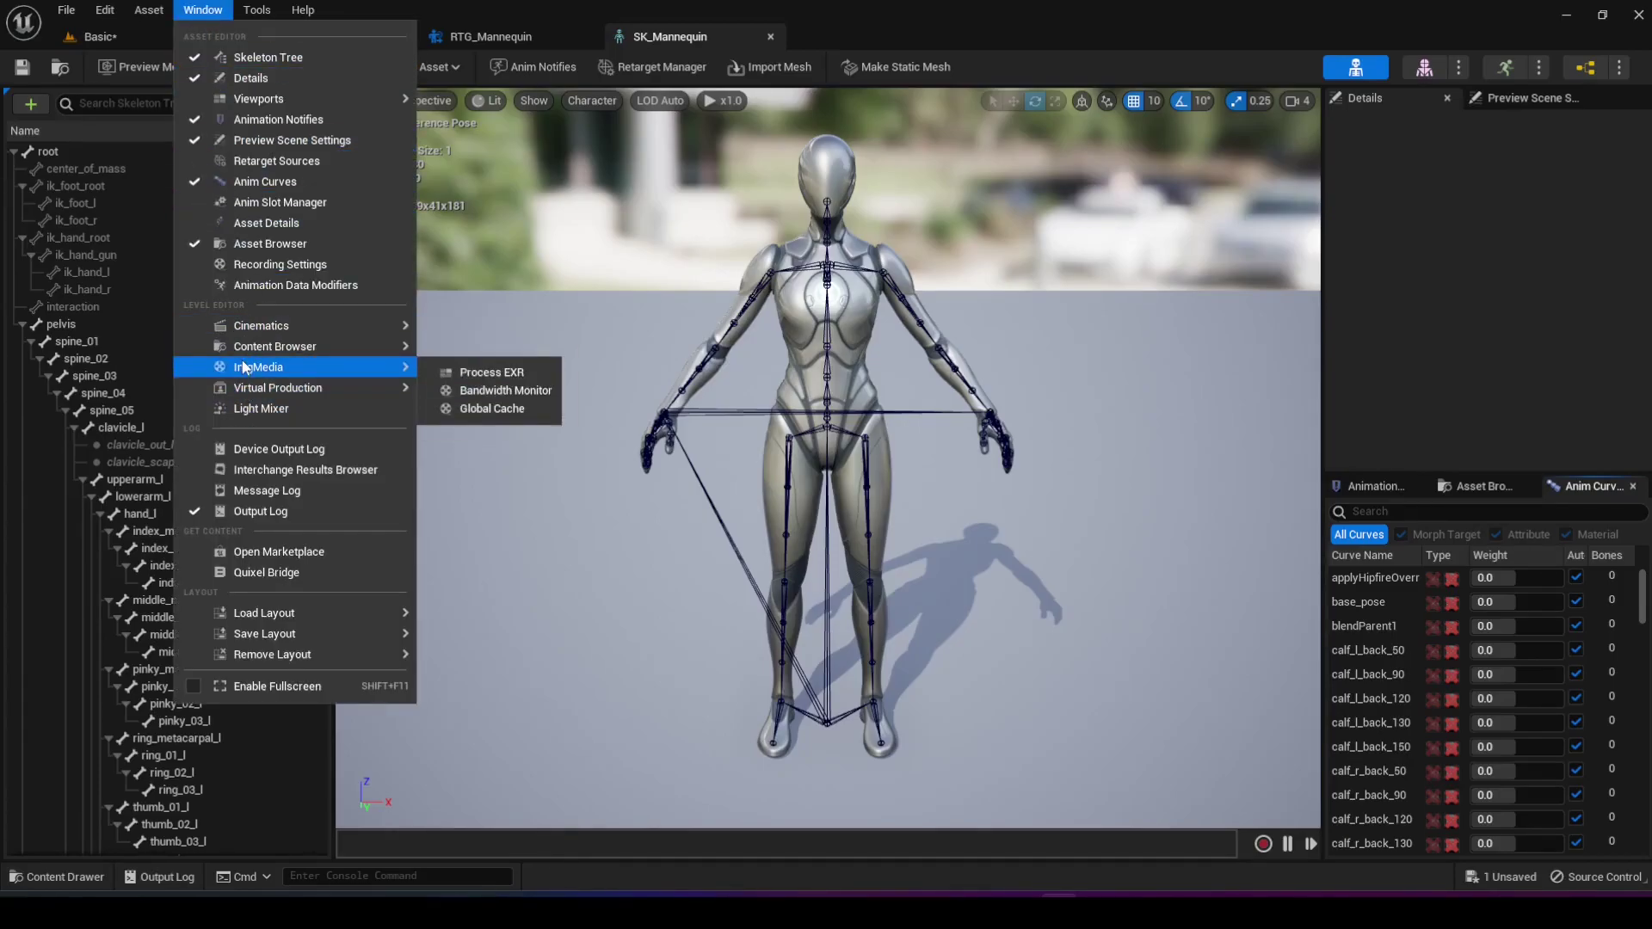
click(267, 226)
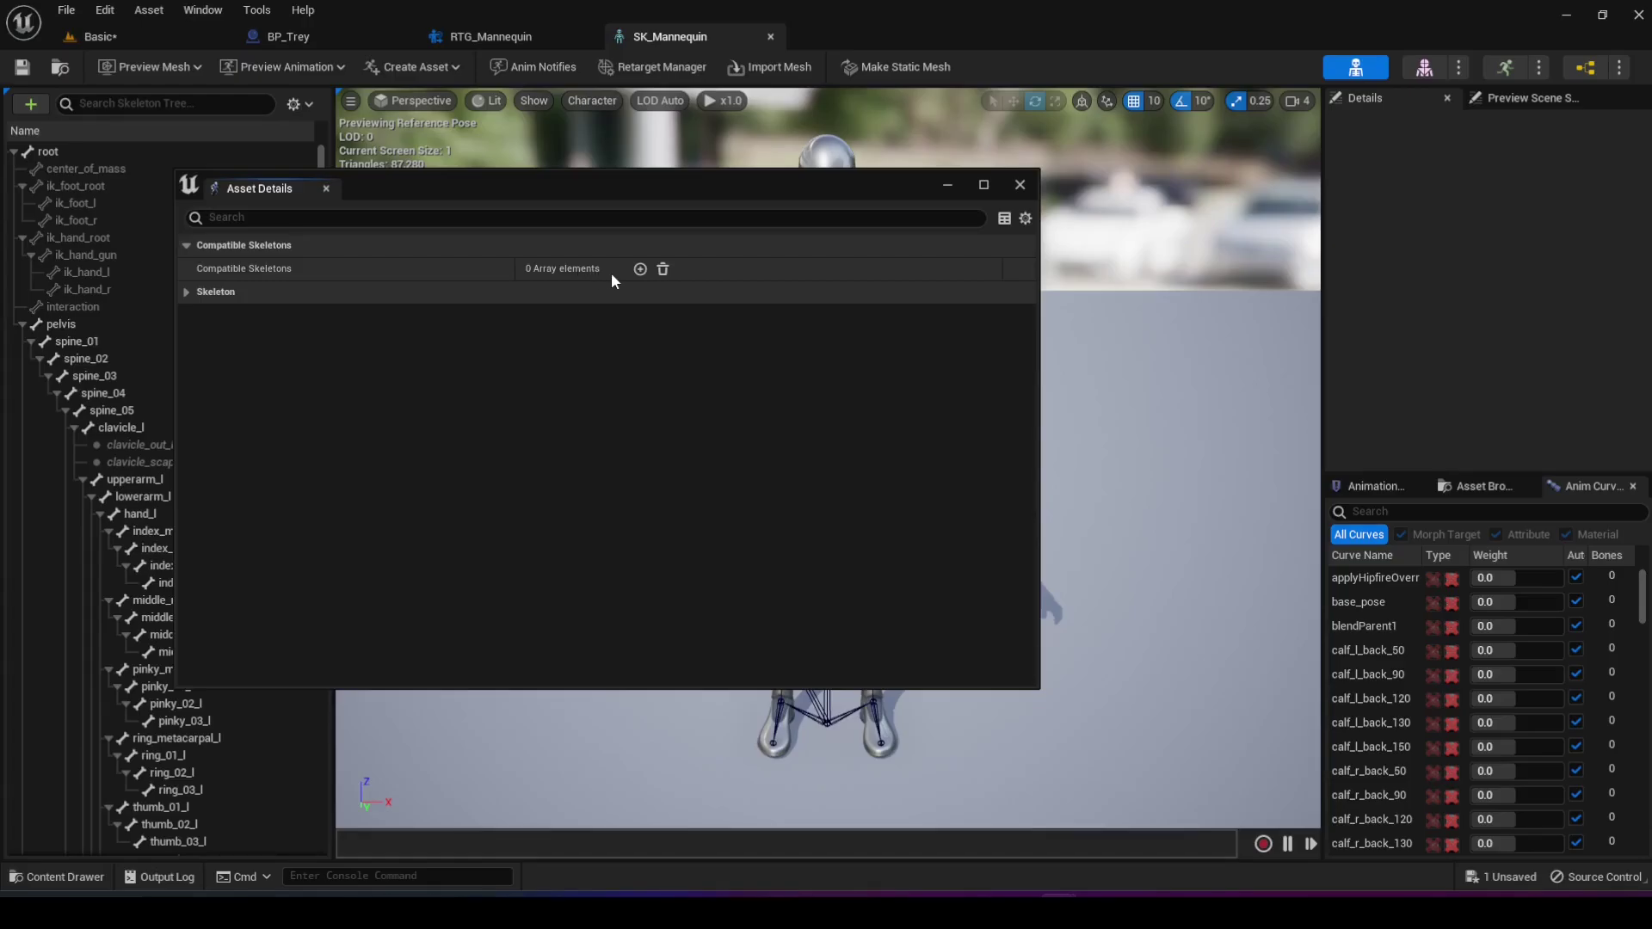
click(638, 273)
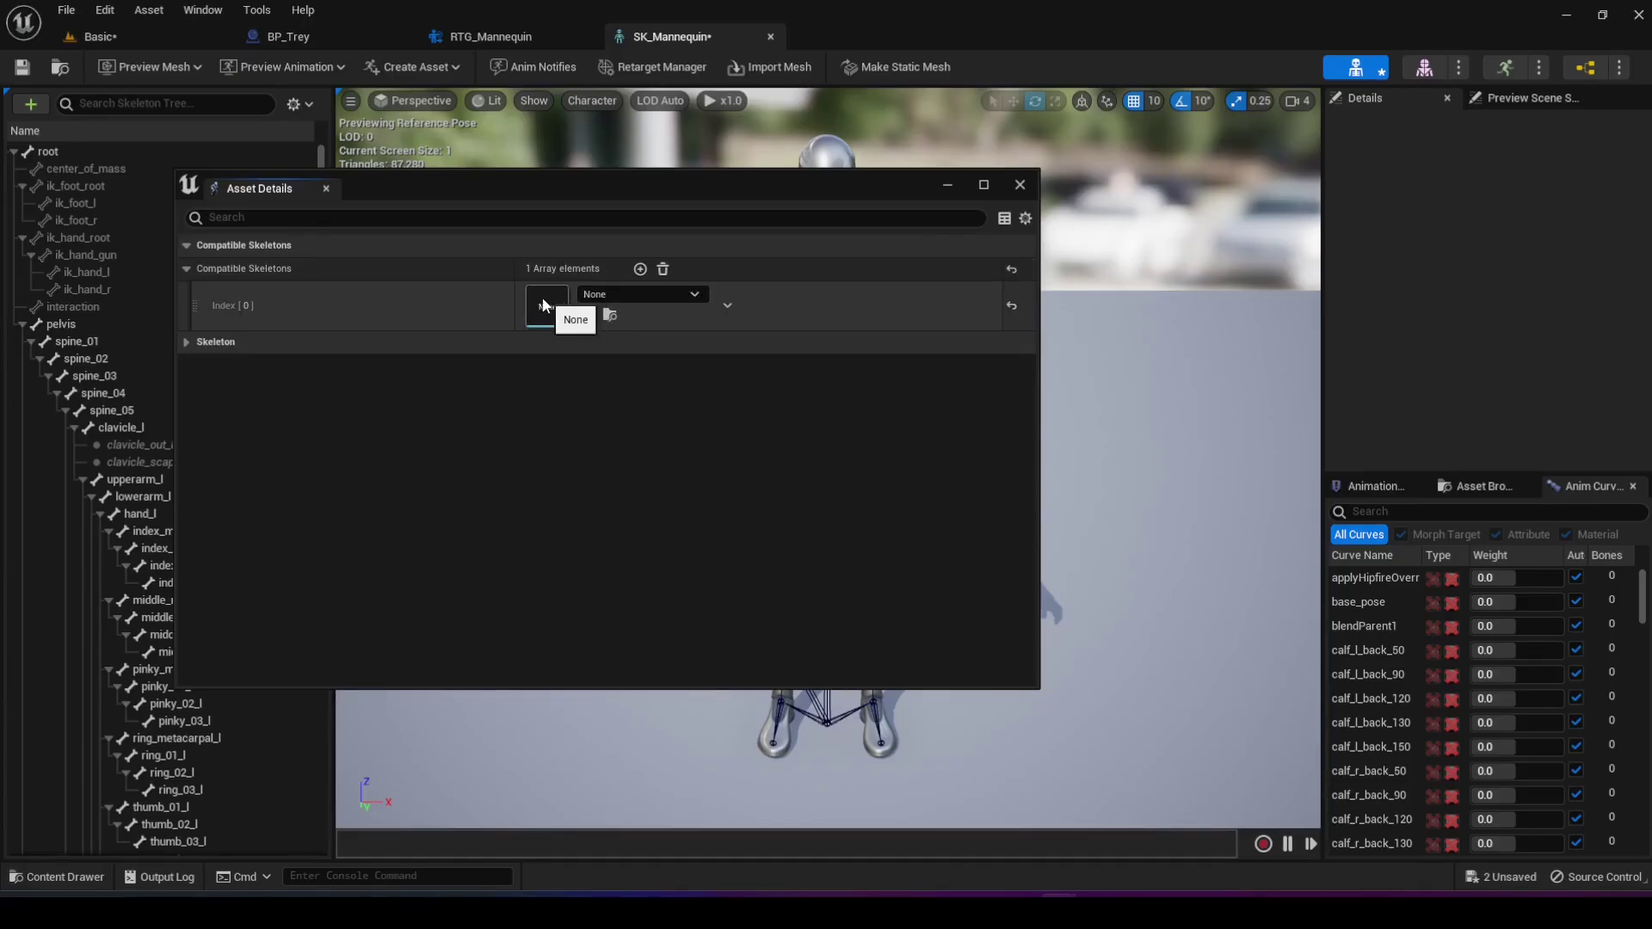
click(654, 295)
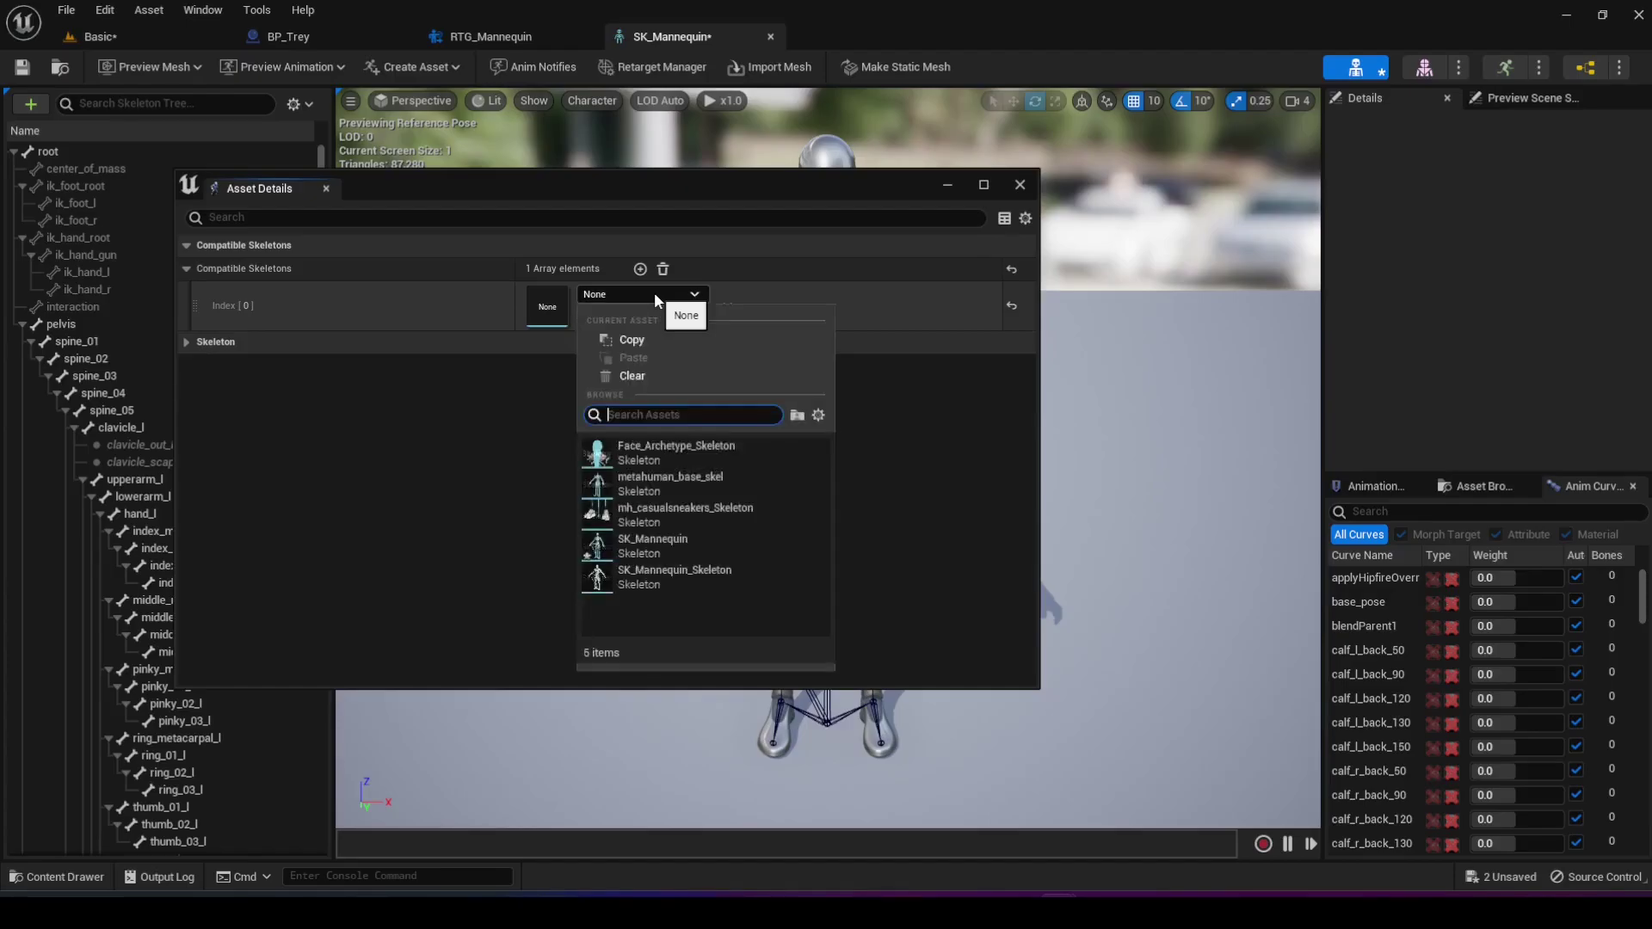
click(676, 489)
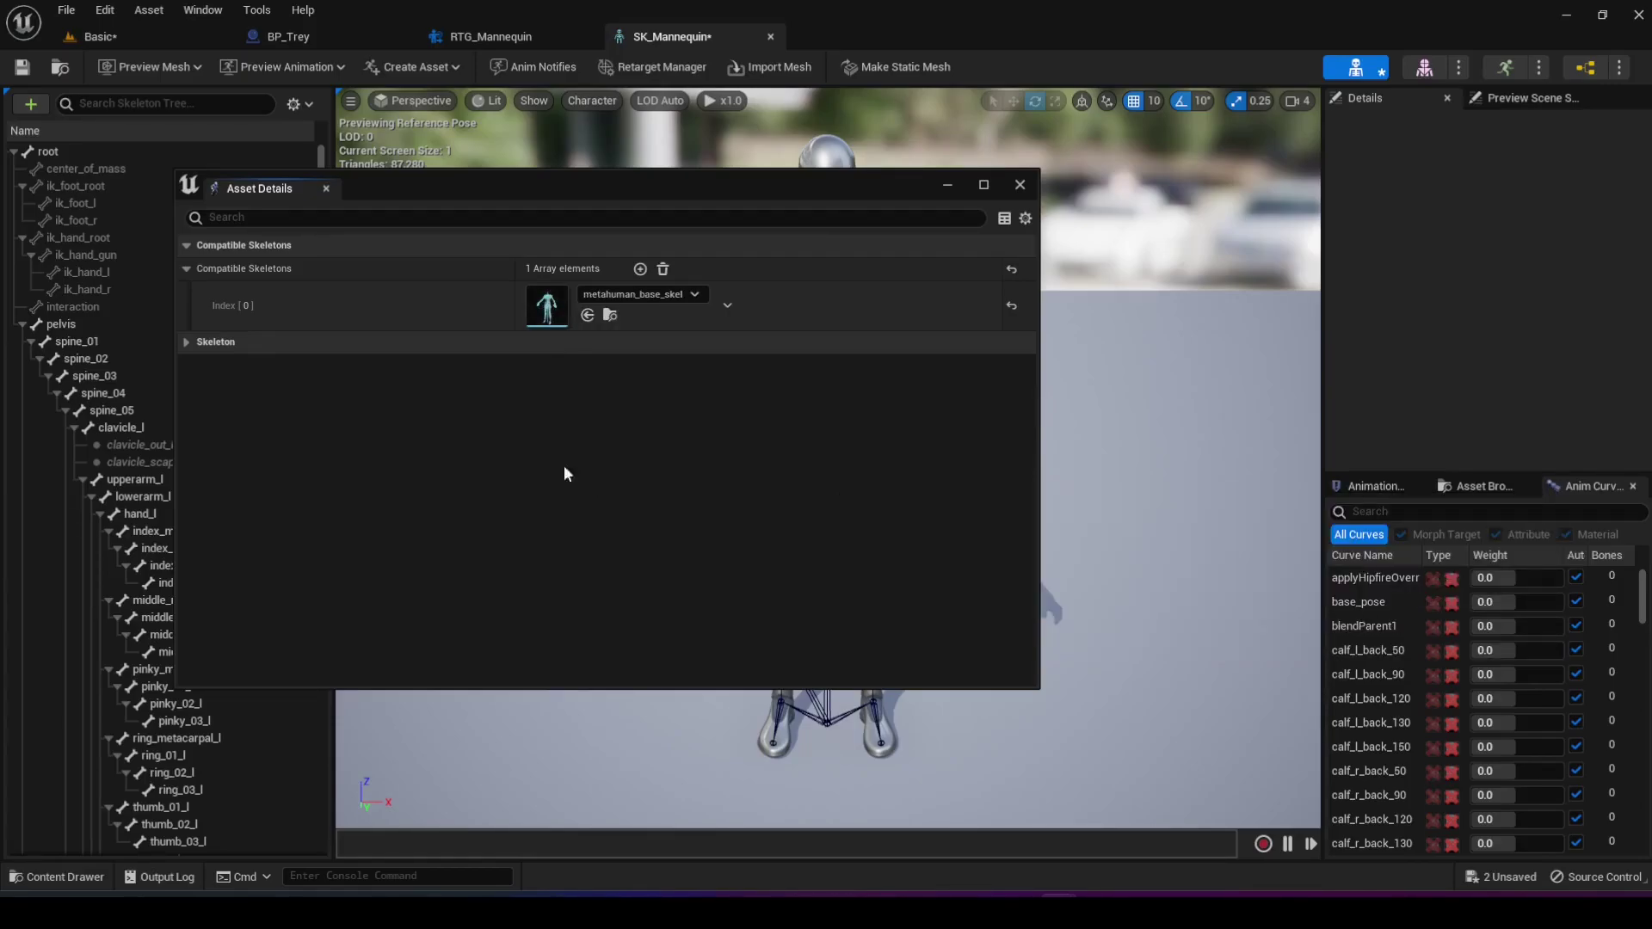
click(1021, 185)
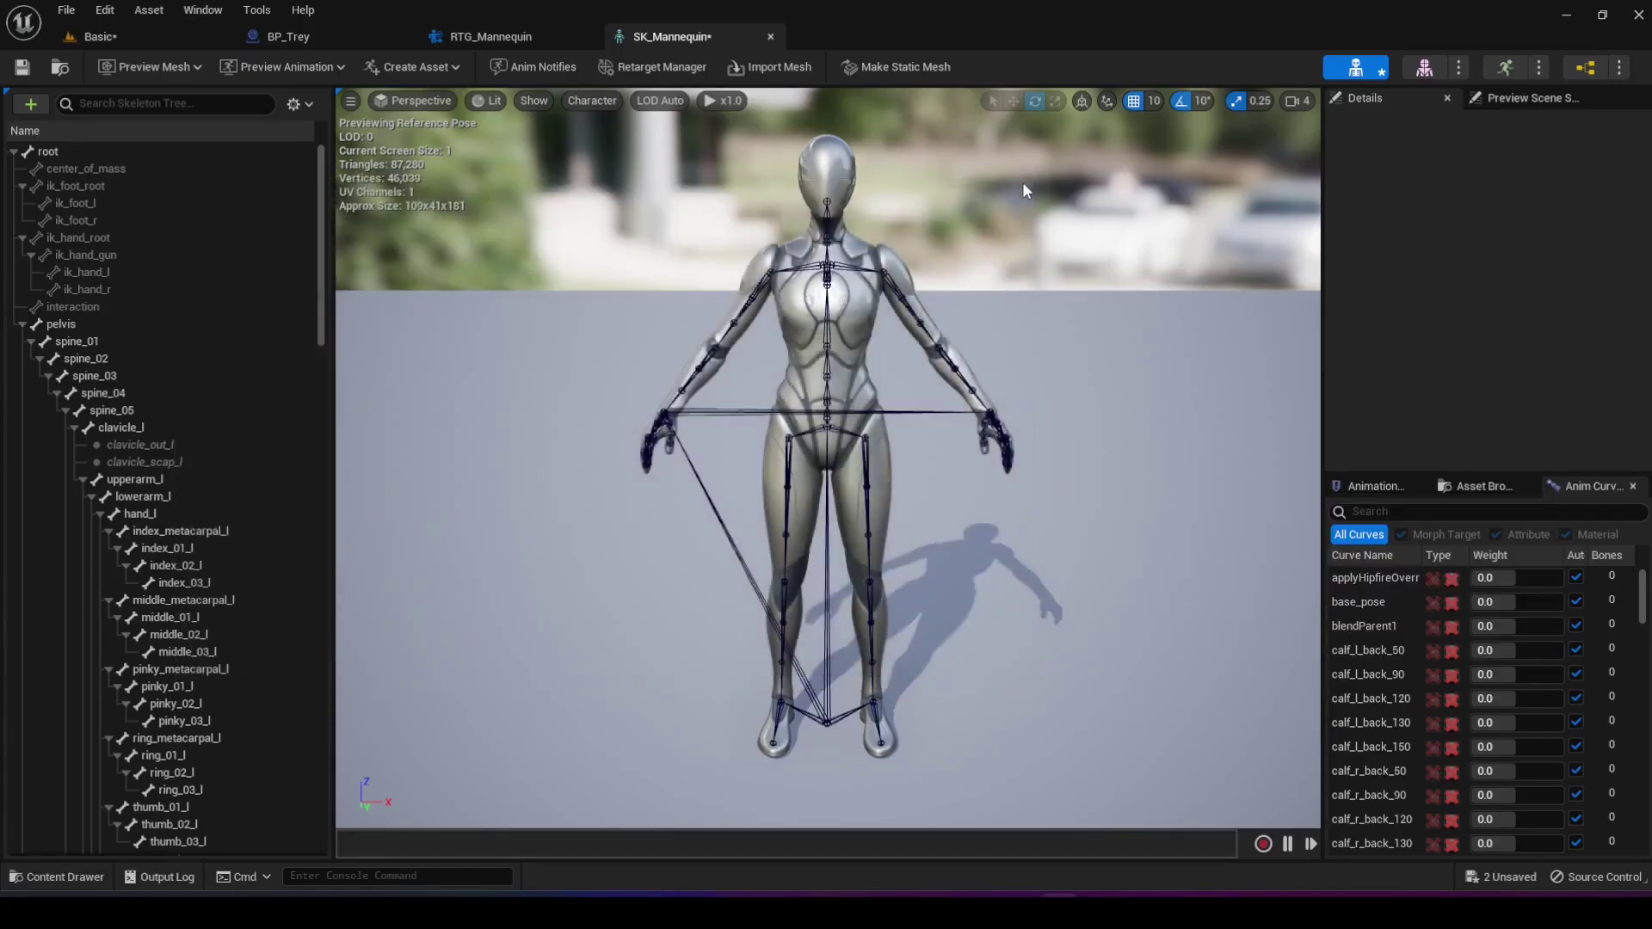
click(23, 67)
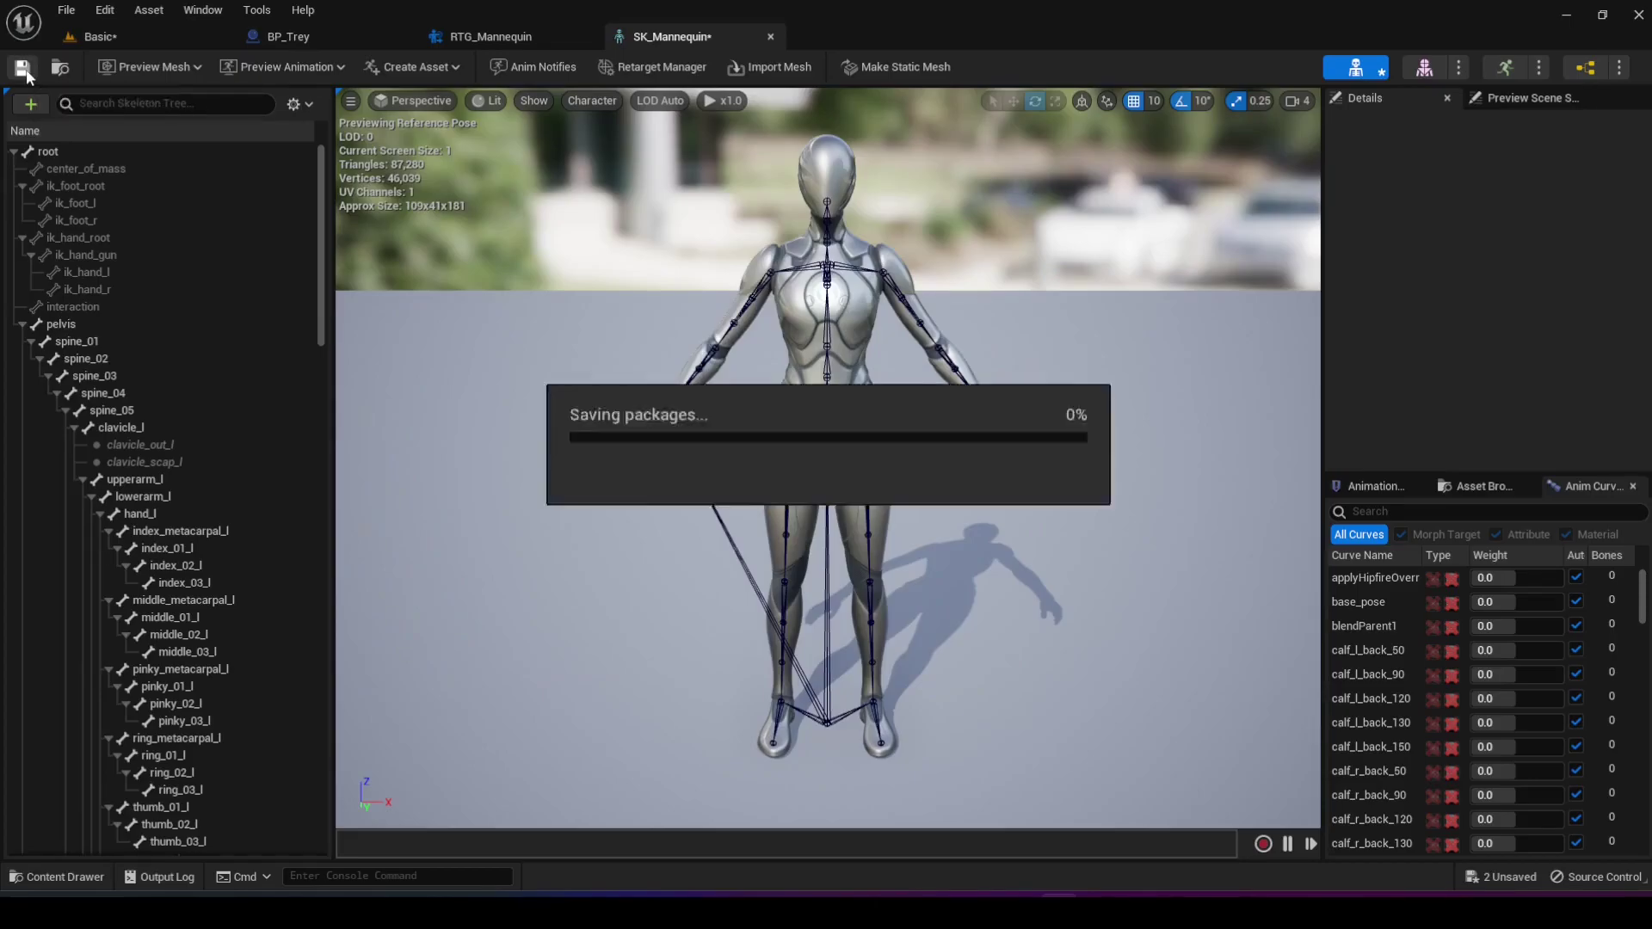
Step: Close the SK_Mannequin and RTG_Mannequin editors, then reopen the RTG_Mannequin retargeter from Rigs
click(772, 36)
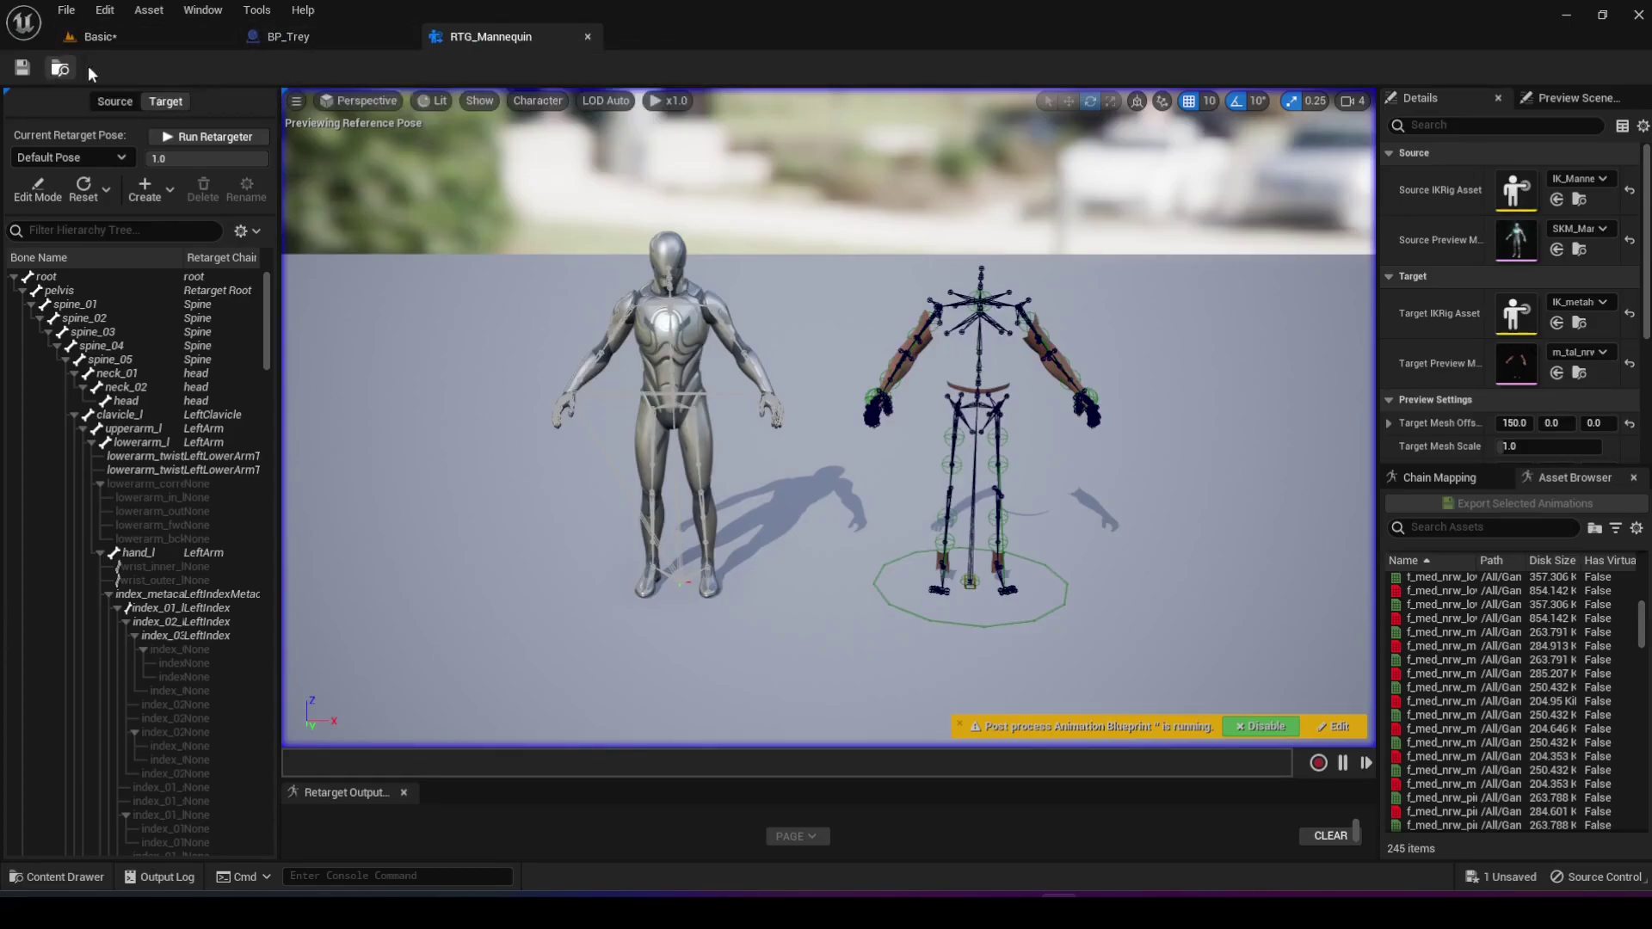
click(60, 73)
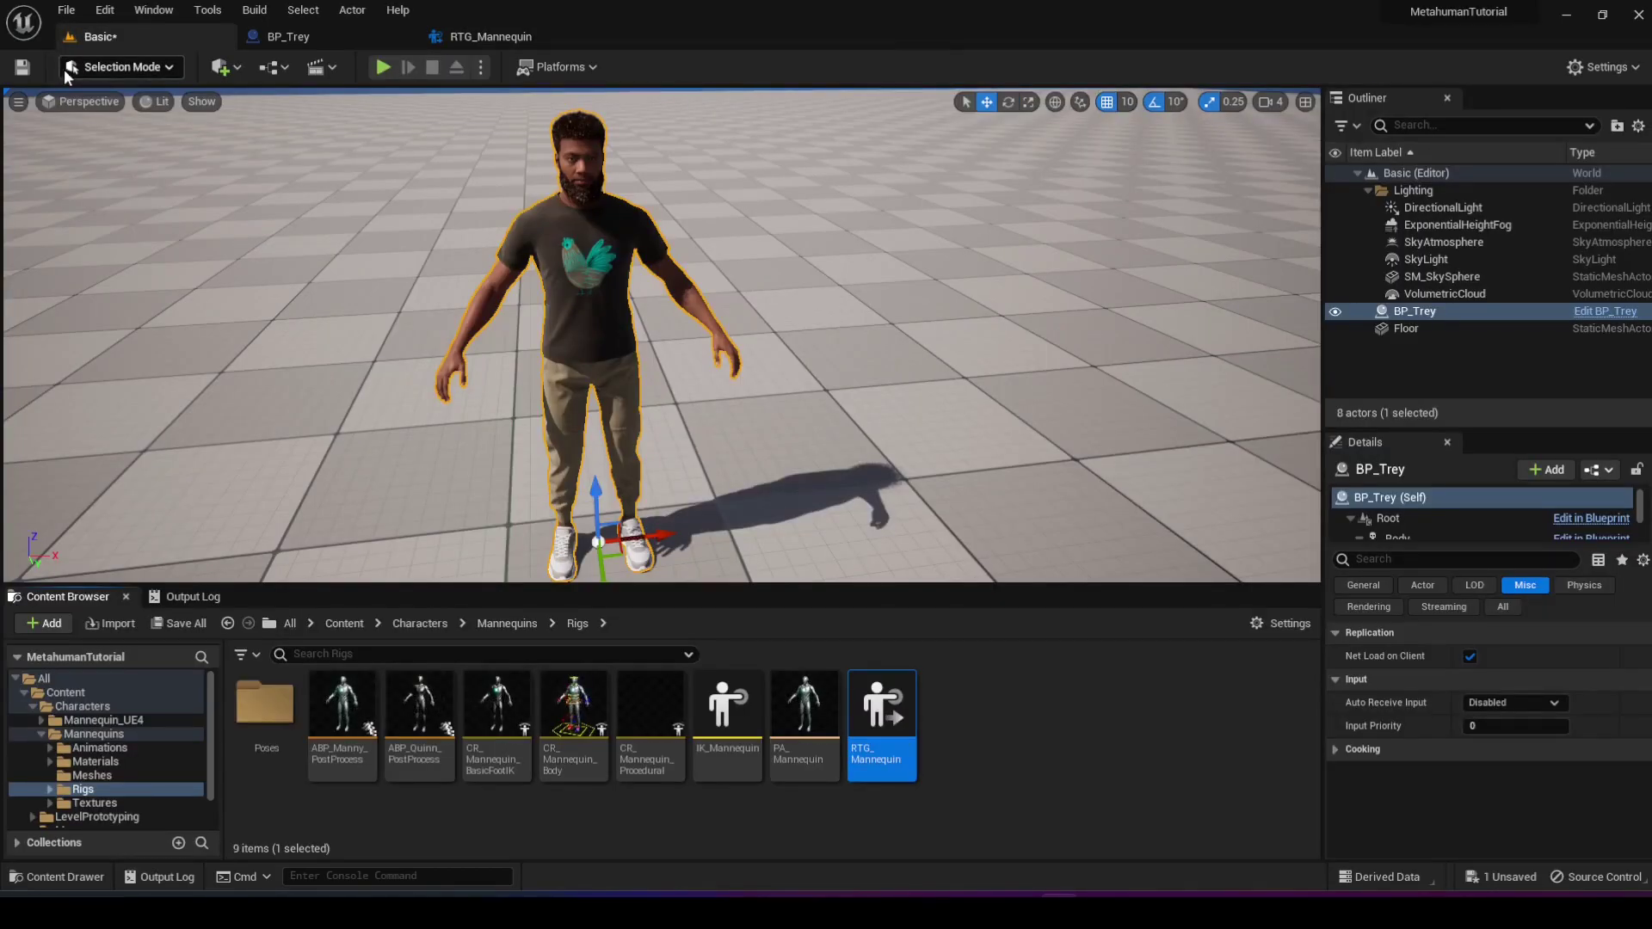
click(552, 37)
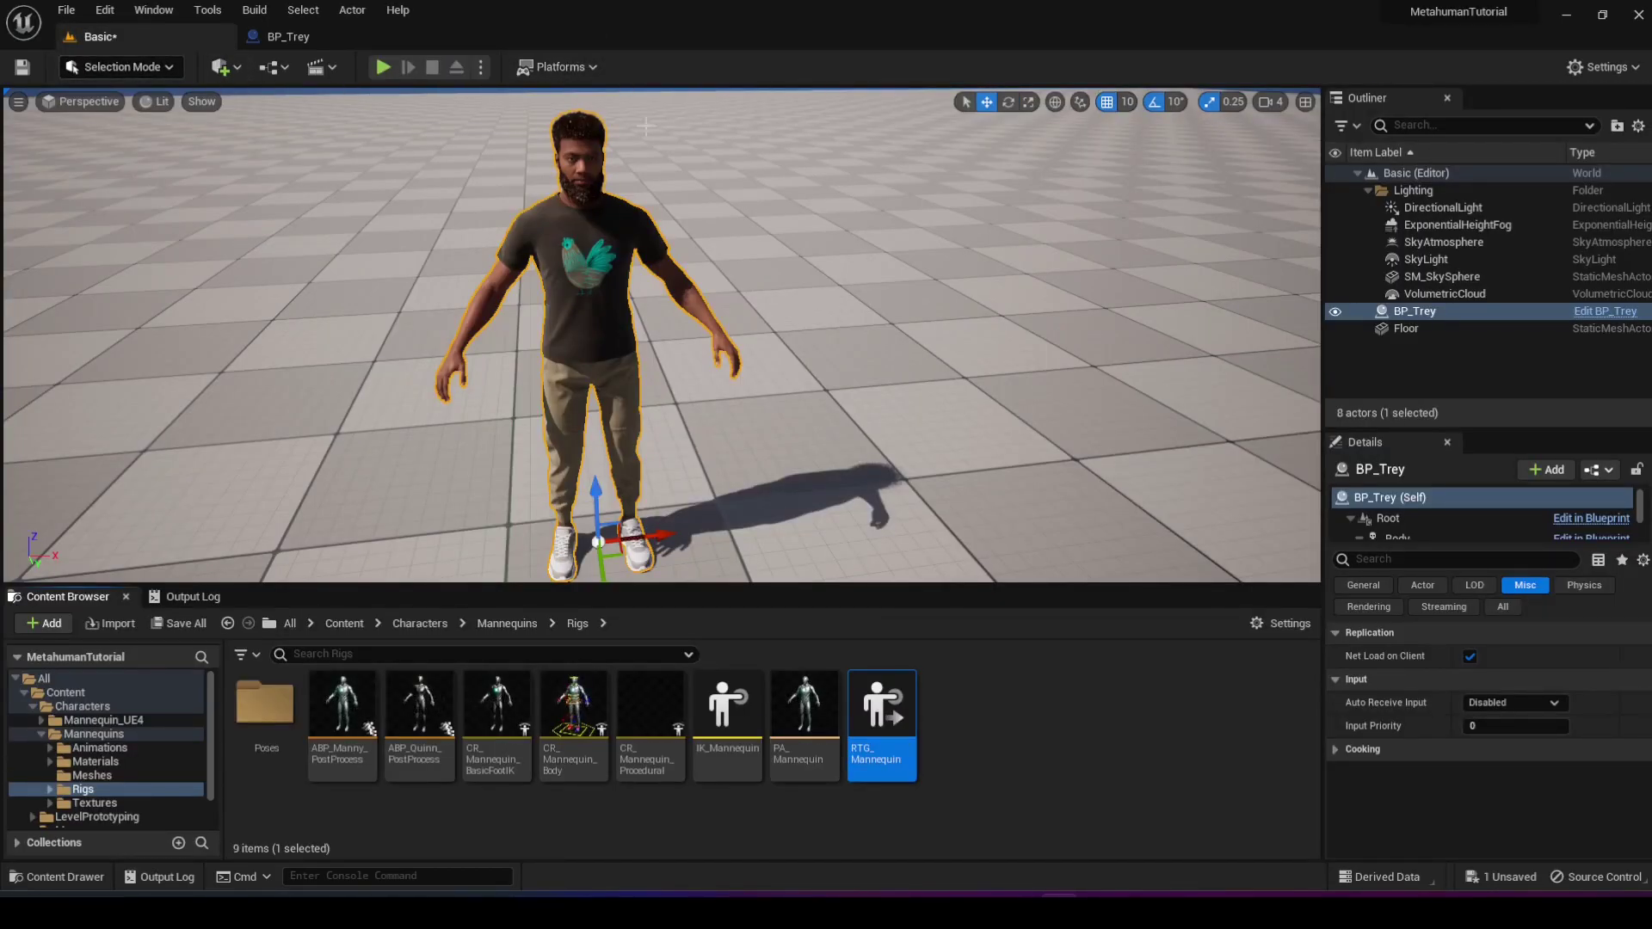
double_click(899, 695)
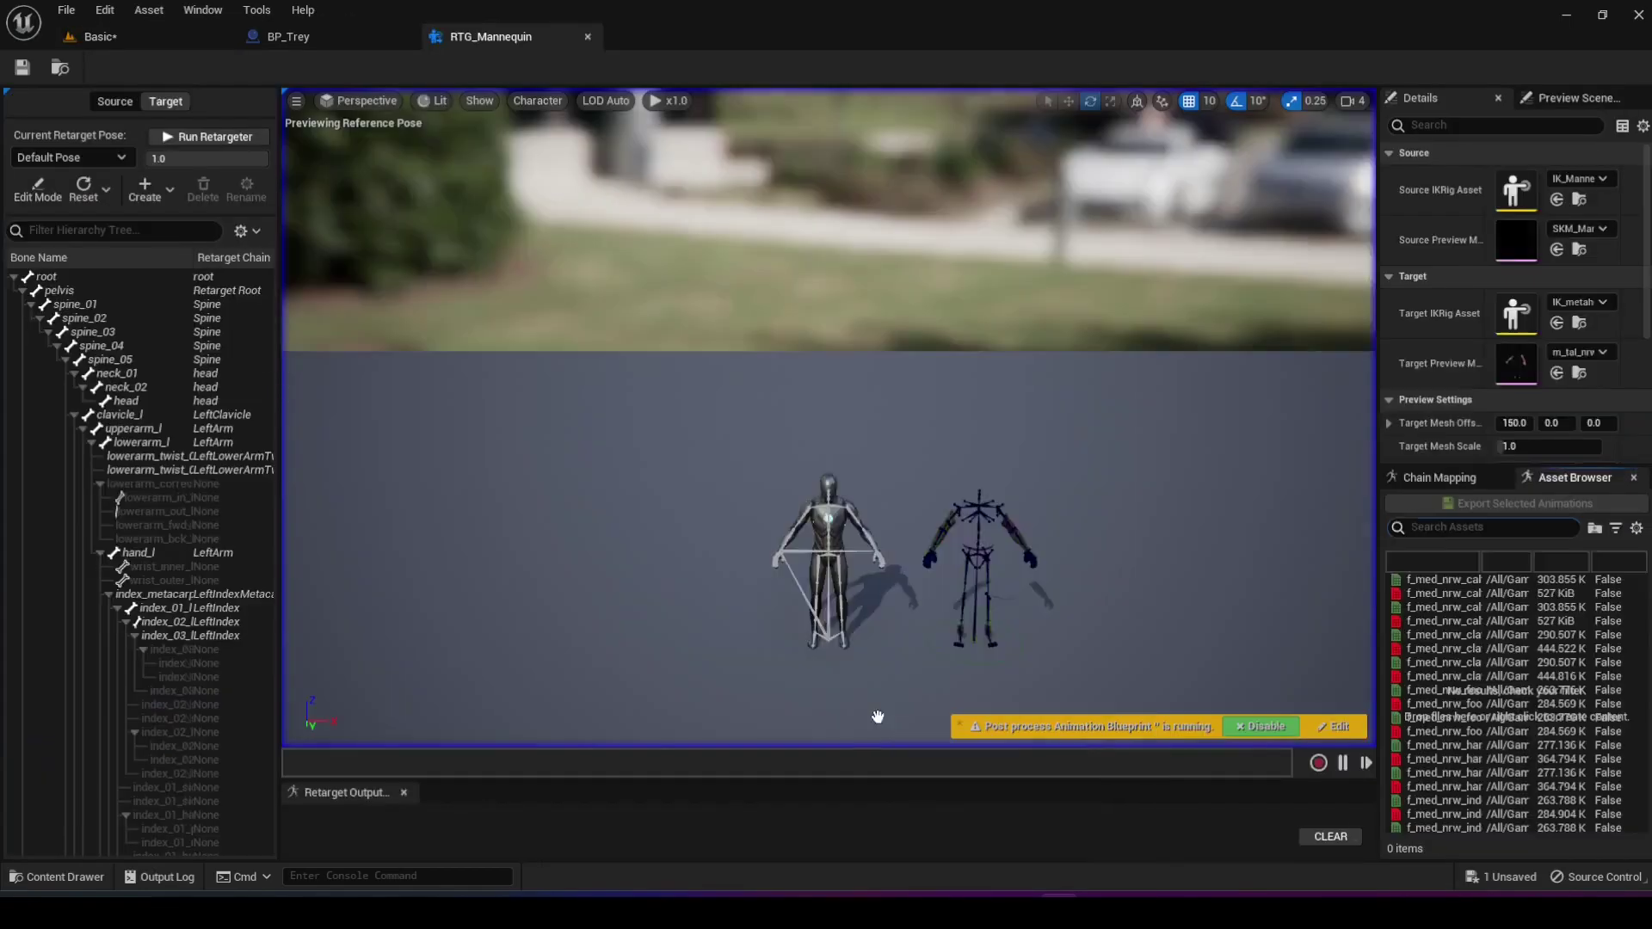
Step: Filter the Asset Browser for 'idle' and preview MM_Idle on both skeletons
click(1454, 529)
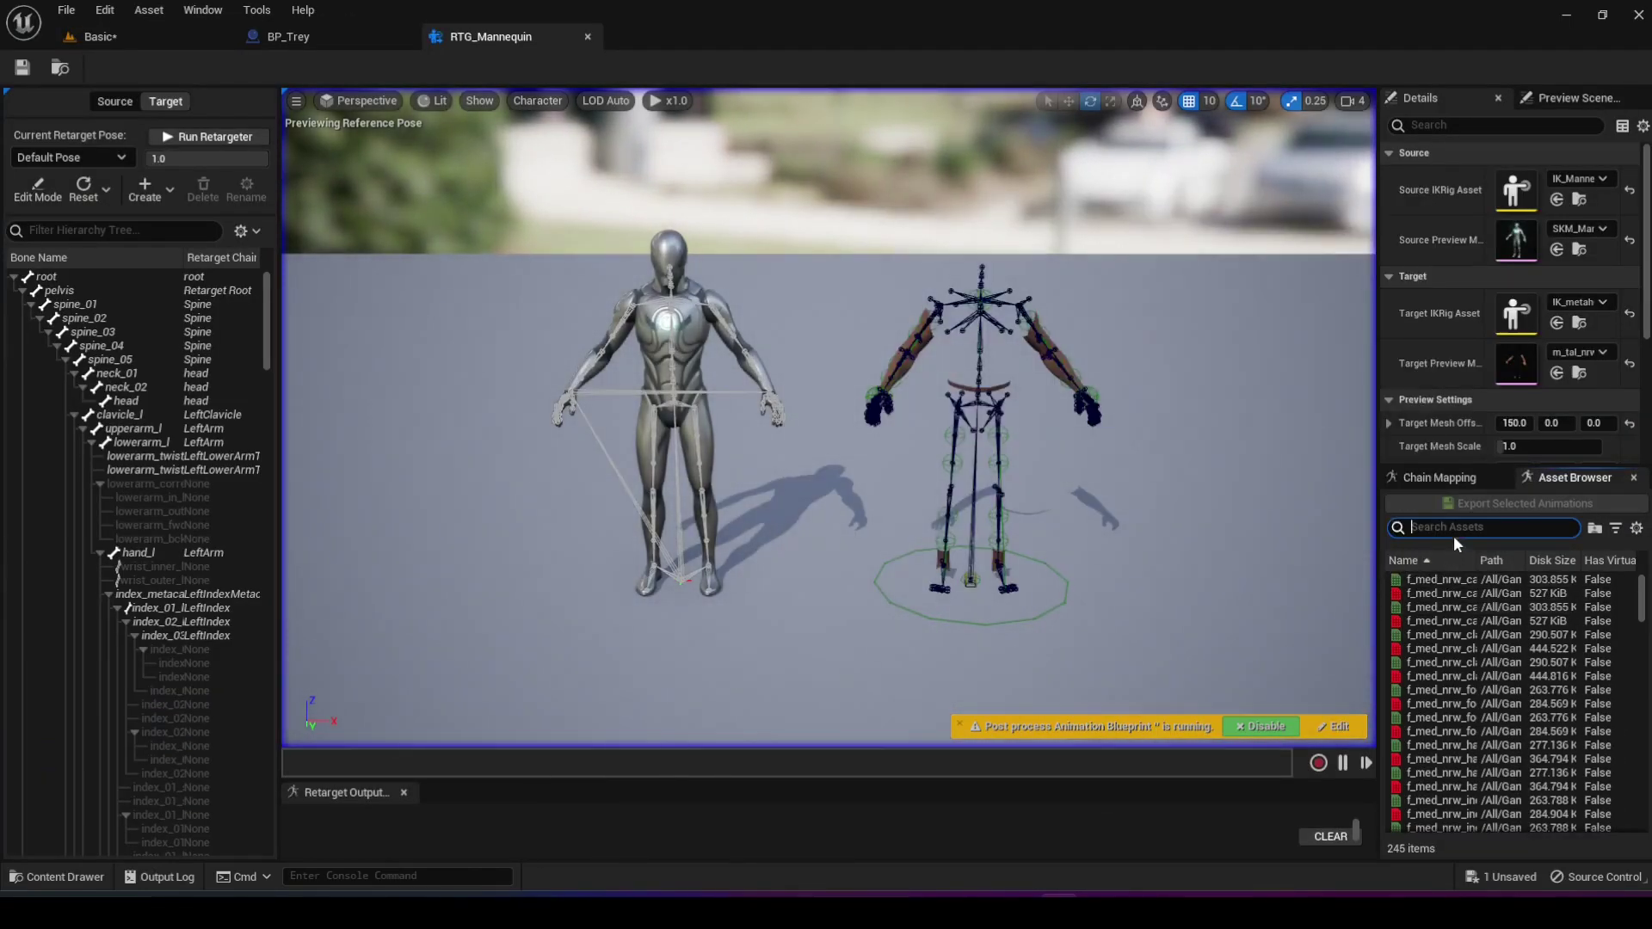
text(idle)
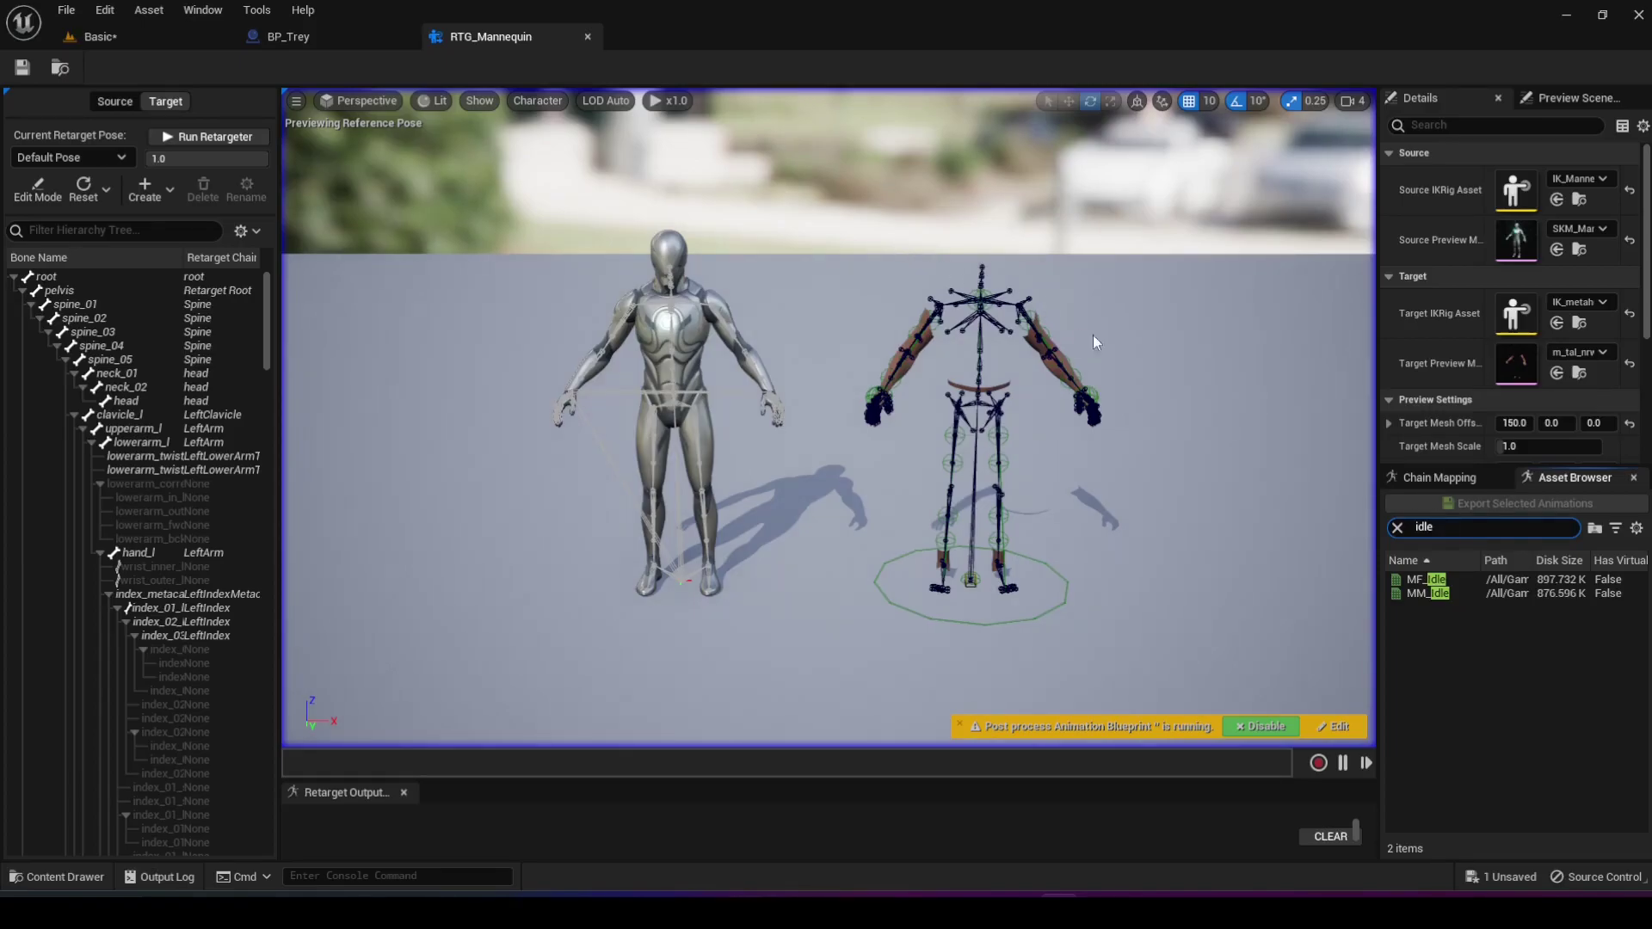
click(1428, 594)
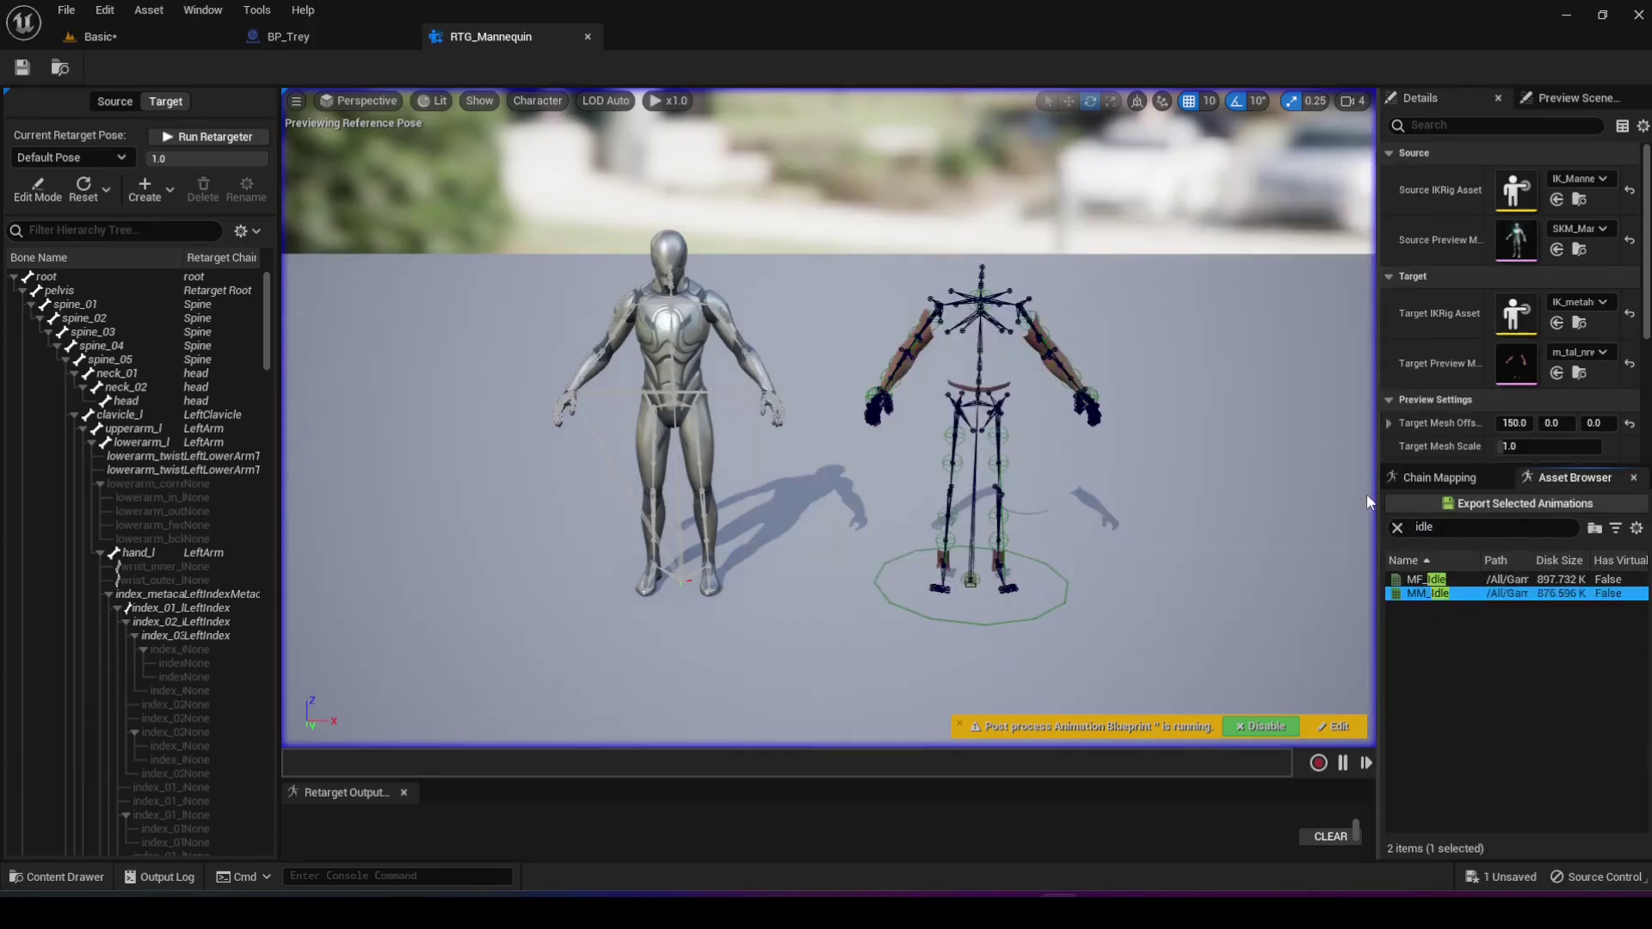
double_click(1416, 594)
click(1398, 528)
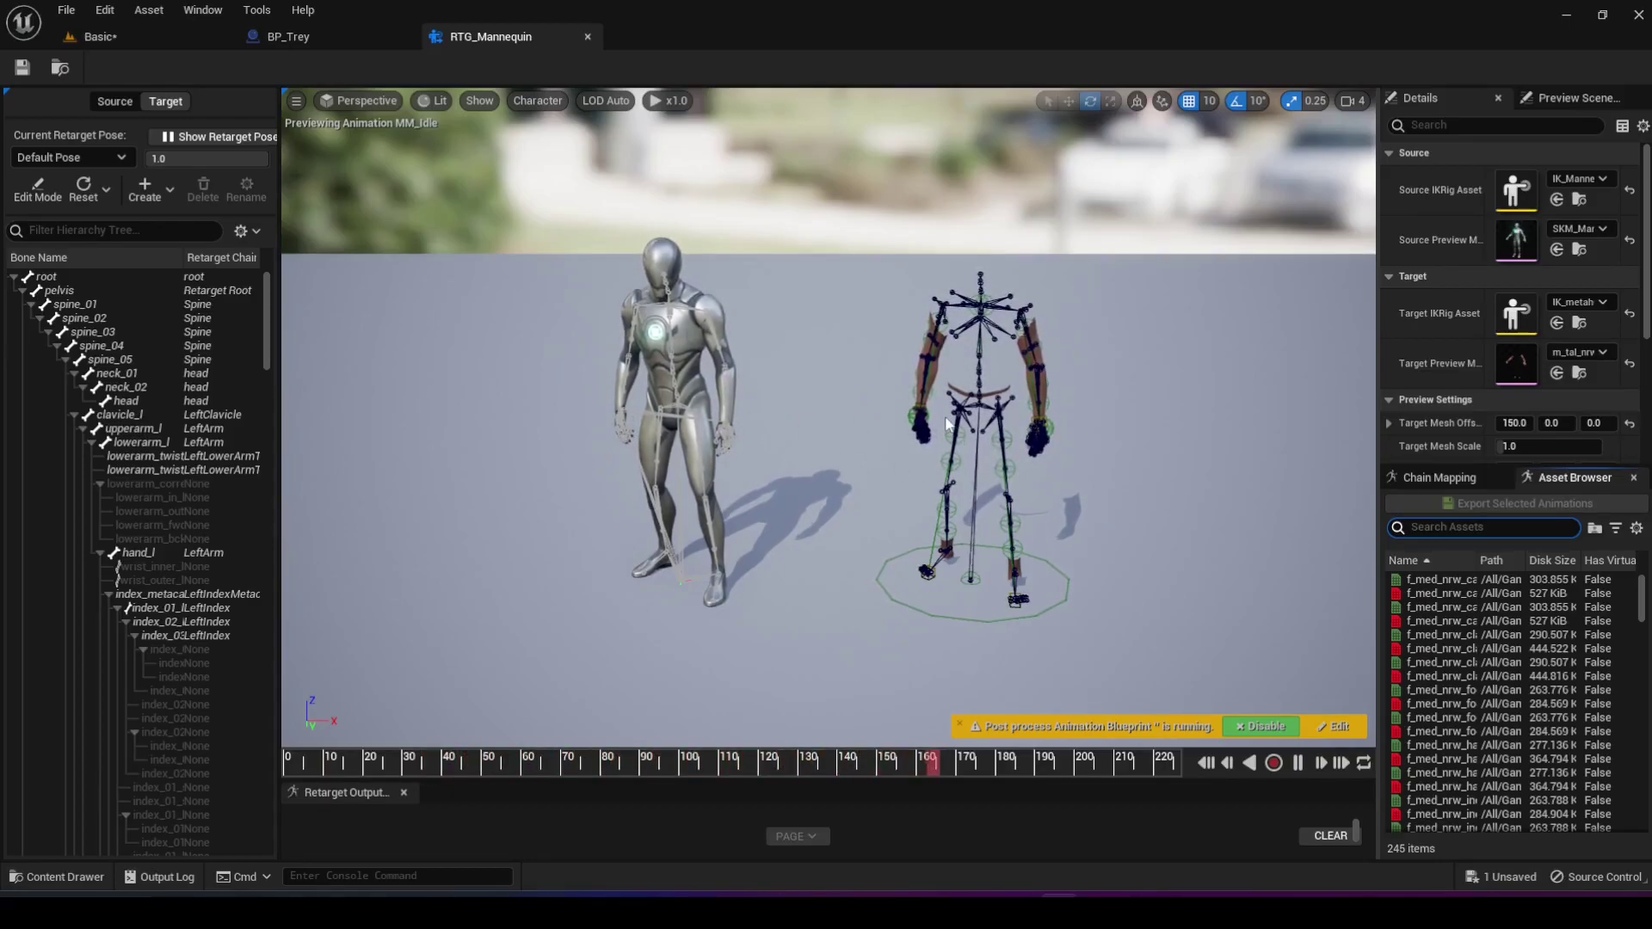
Step: Set the target preview mesh to m_tal_nrw_body_preview and preview MM_Idle on it
click(1590, 354)
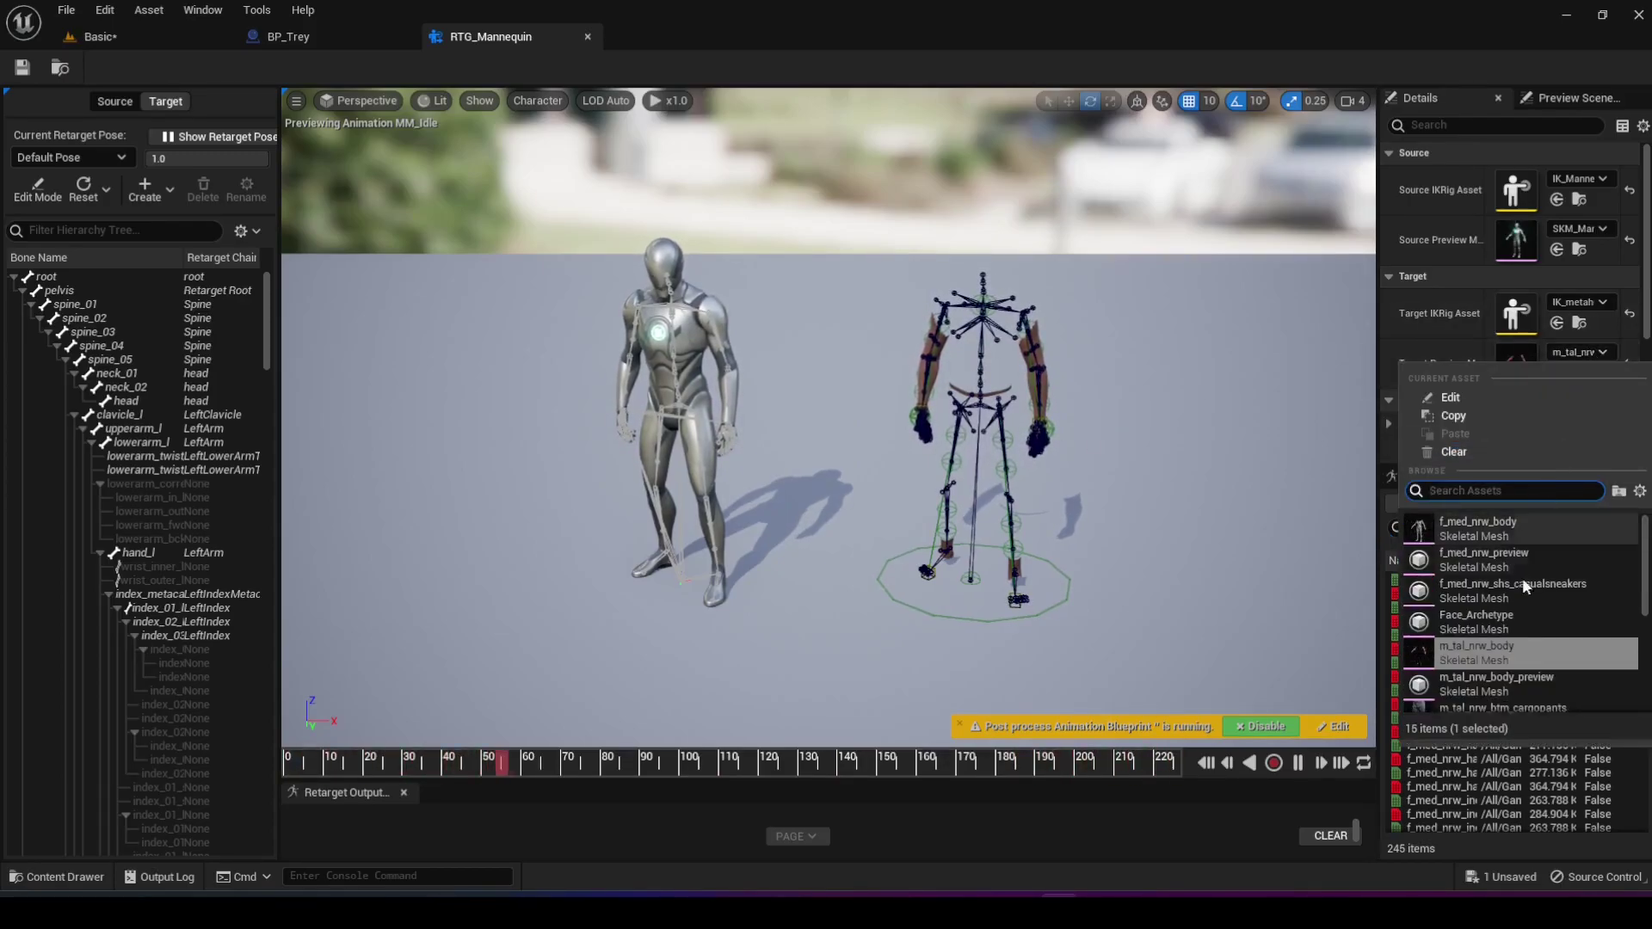
click(1477, 688)
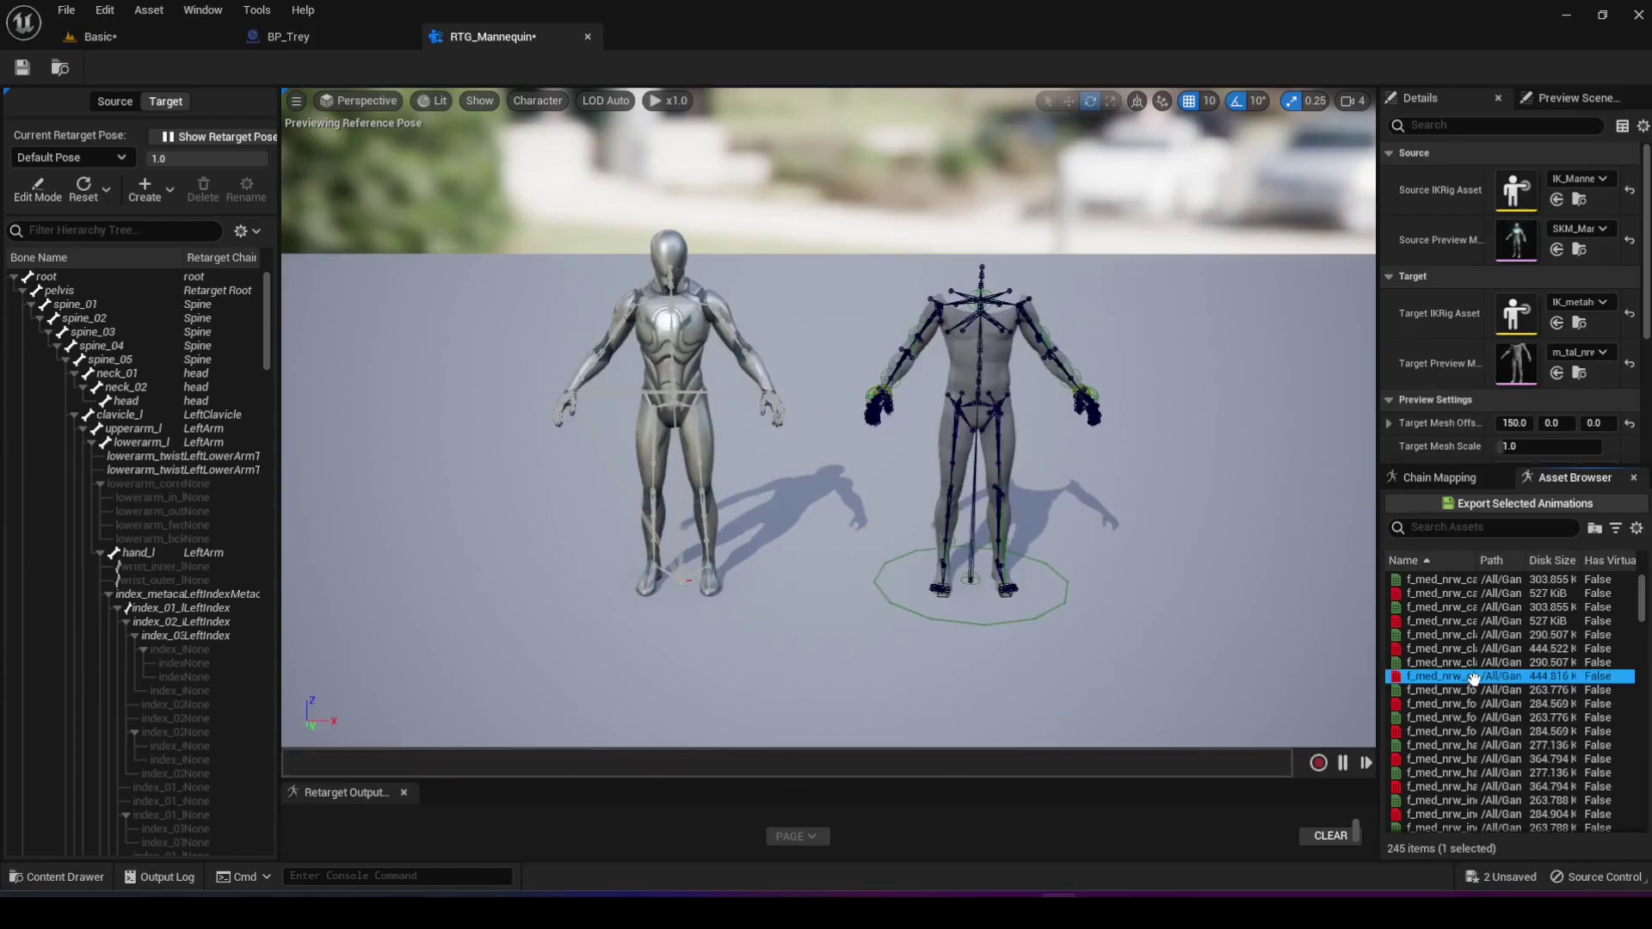
click(1462, 528)
text(idle)
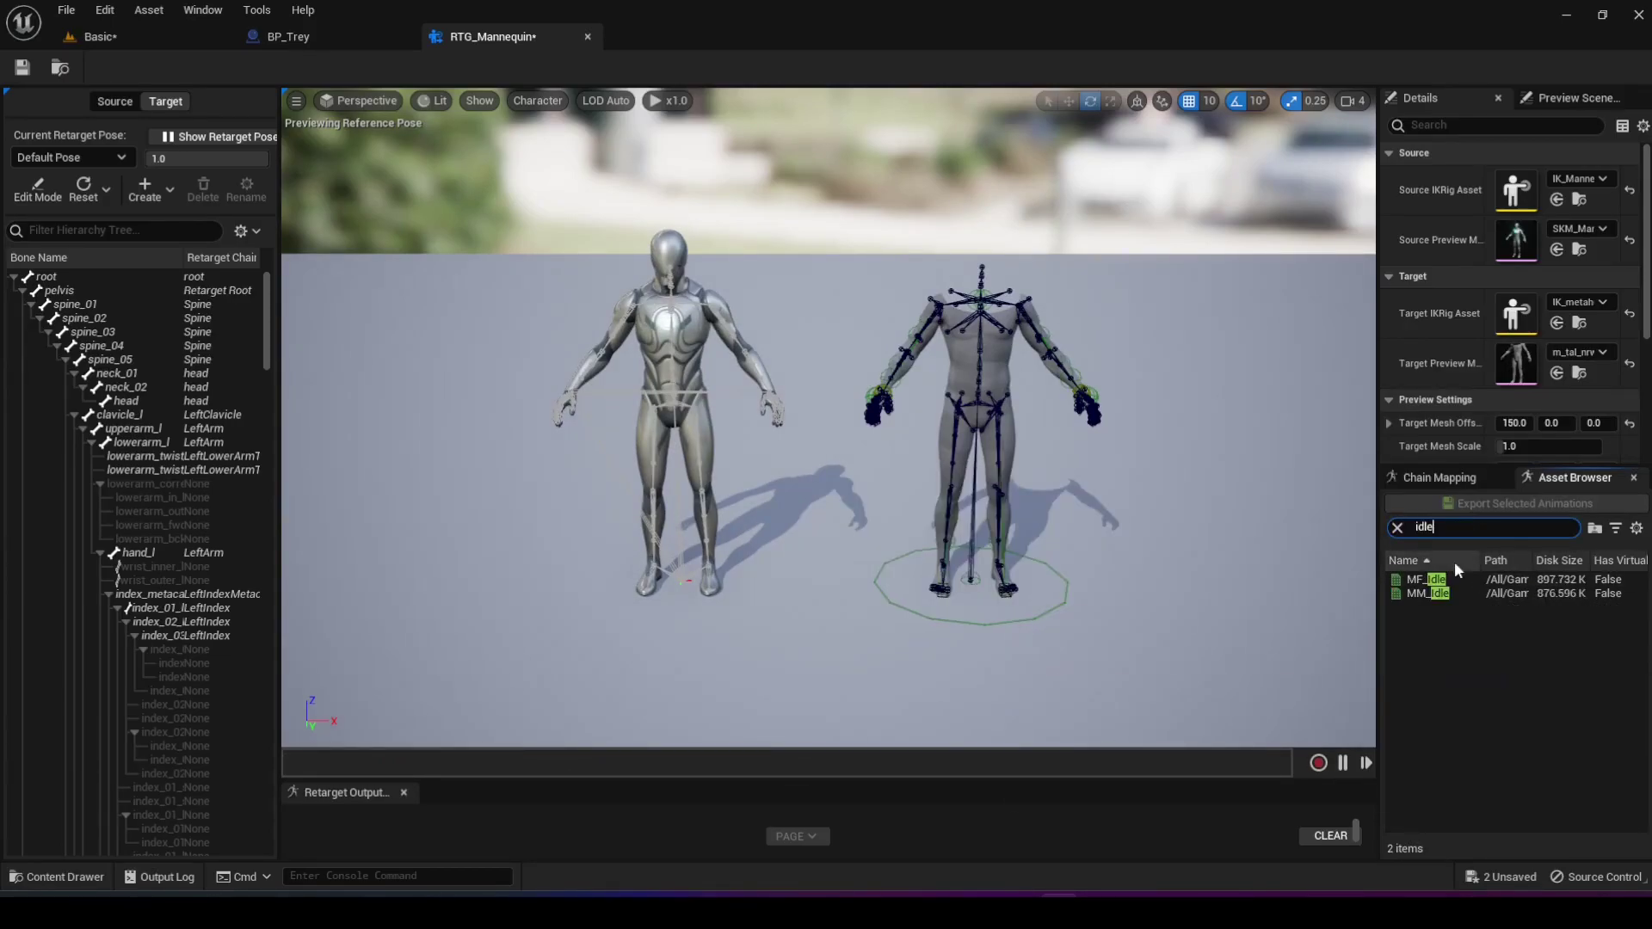
click(1454, 593)
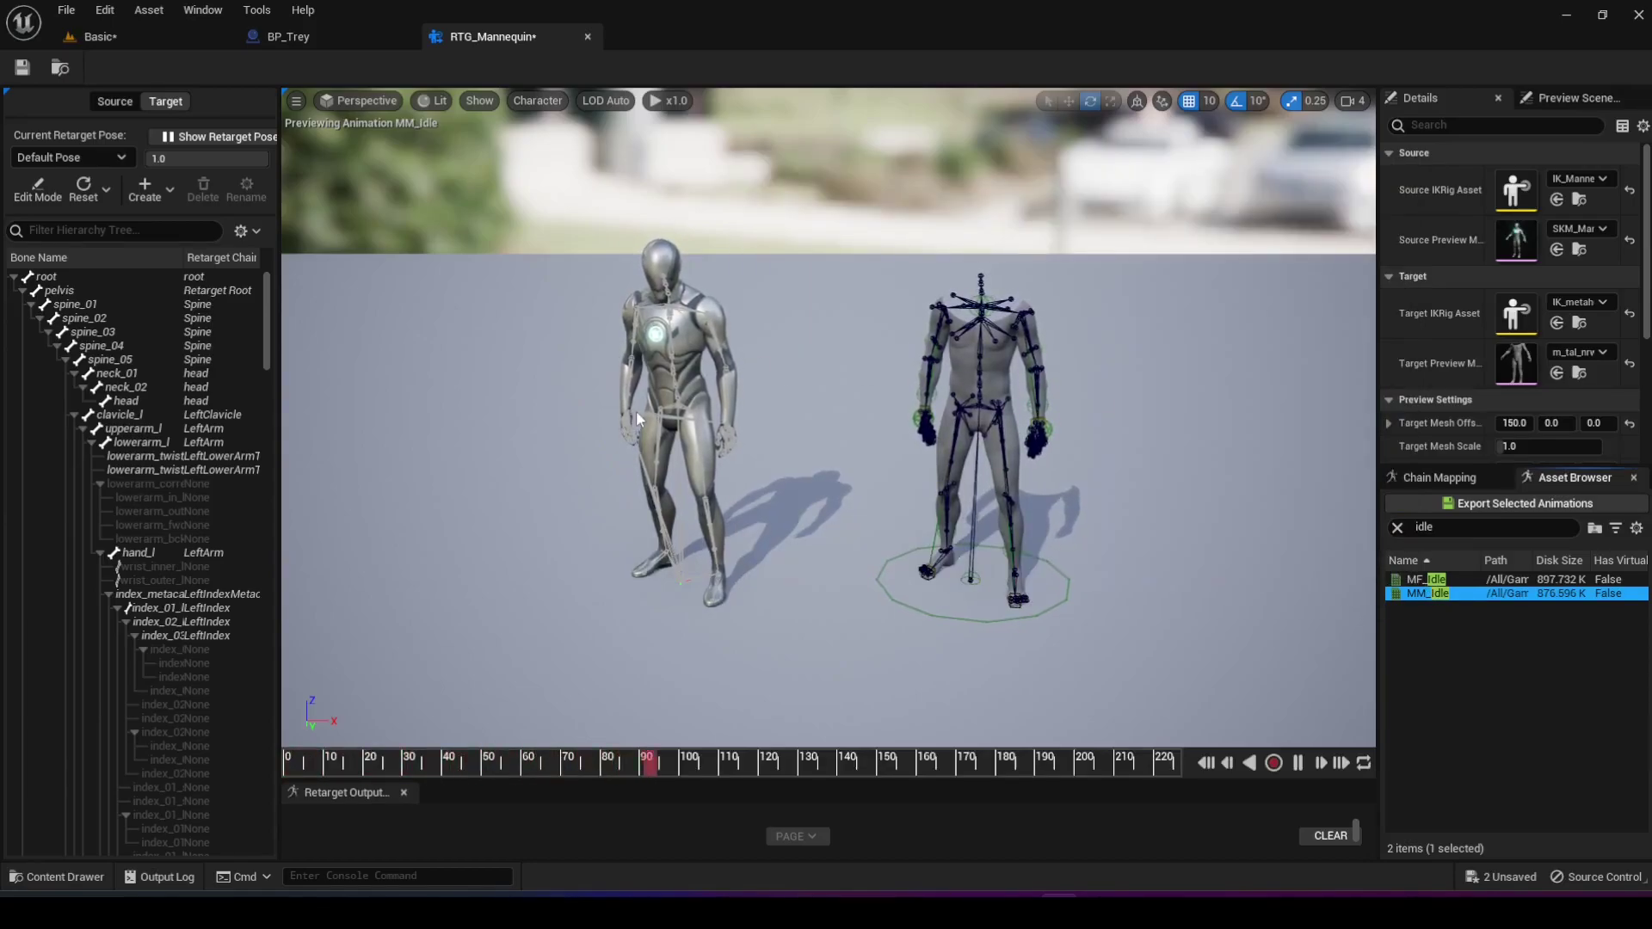
Step: Batch-export the retargeted MM_Idle animation into the MetaHumans content folder
click(1451, 506)
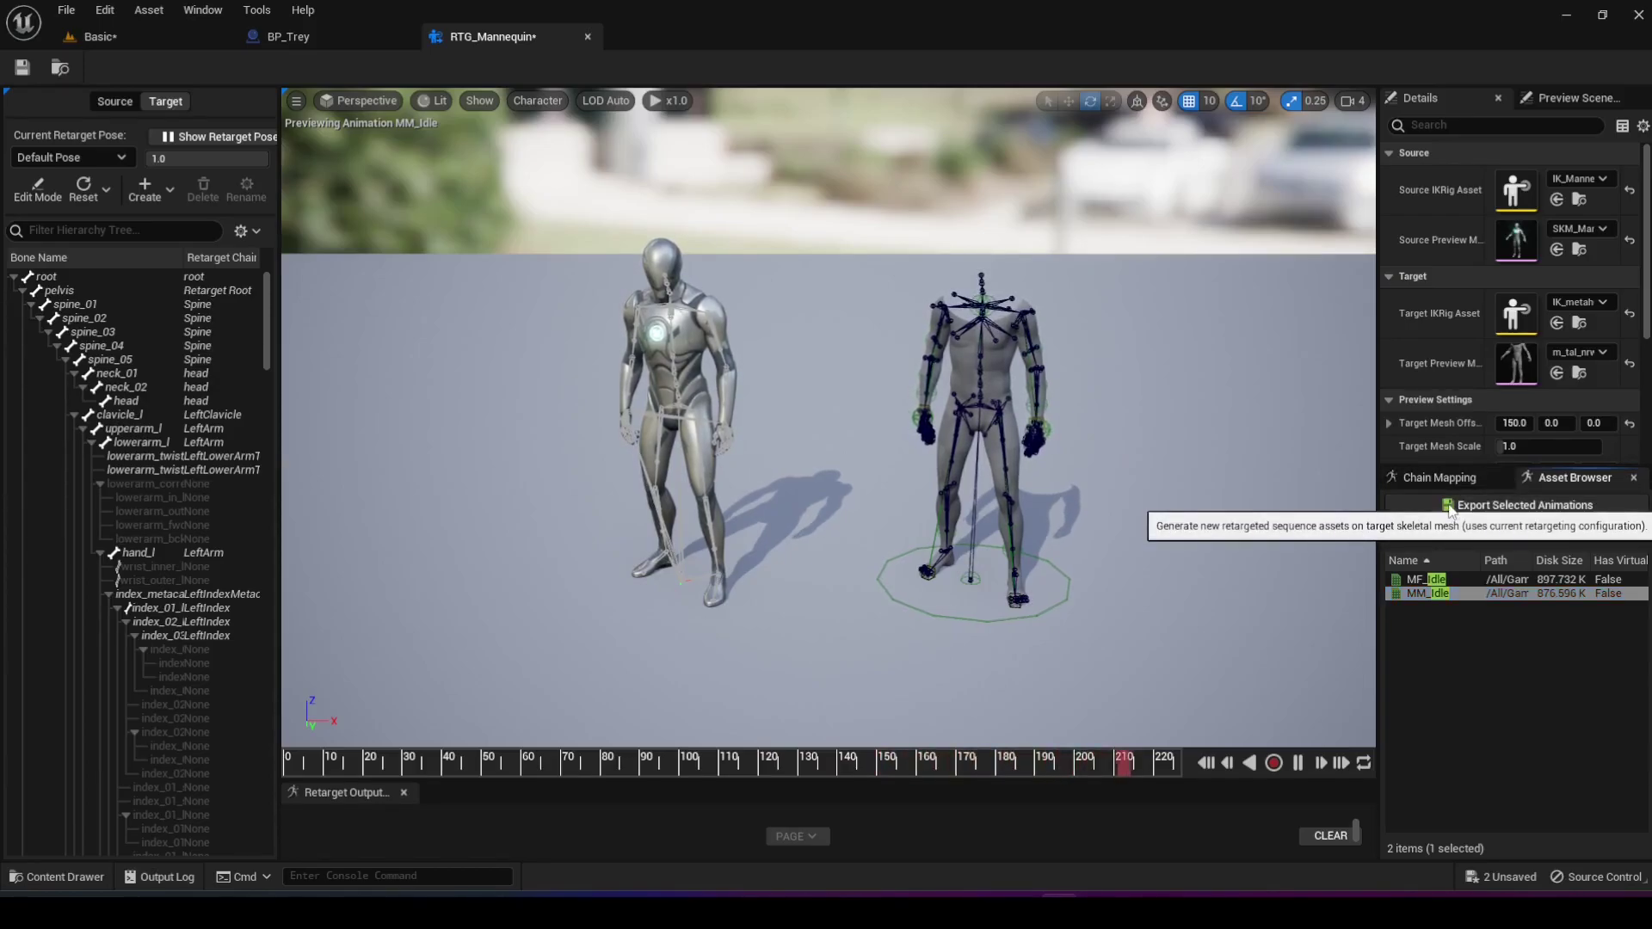
click(757, 346)
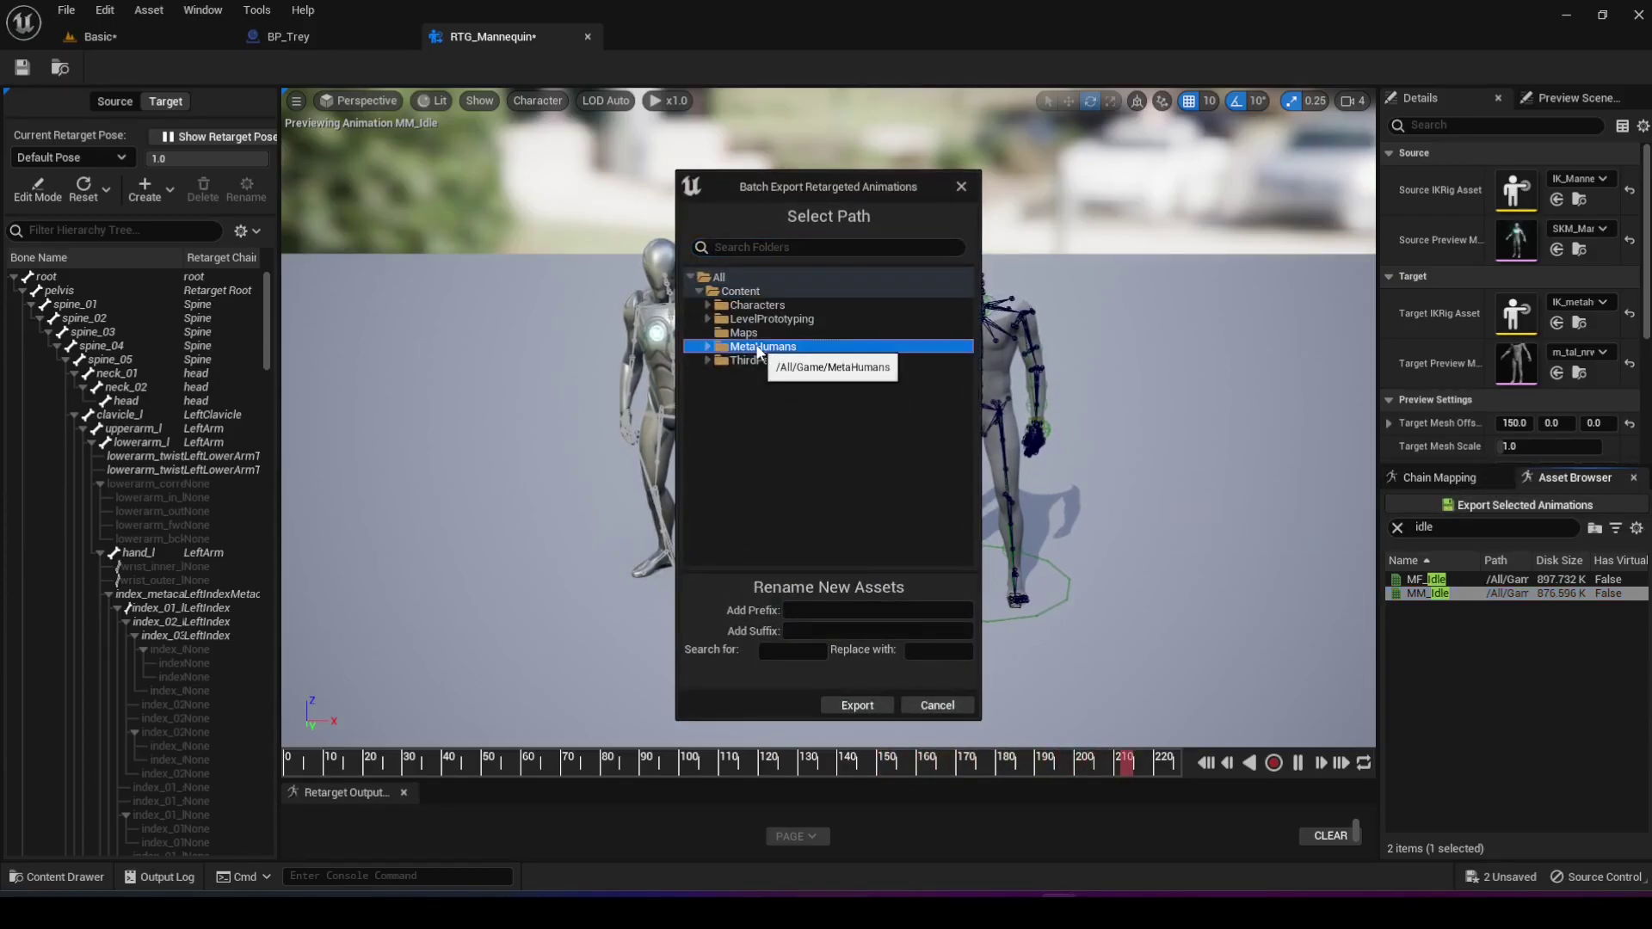
double_click(756, 347)
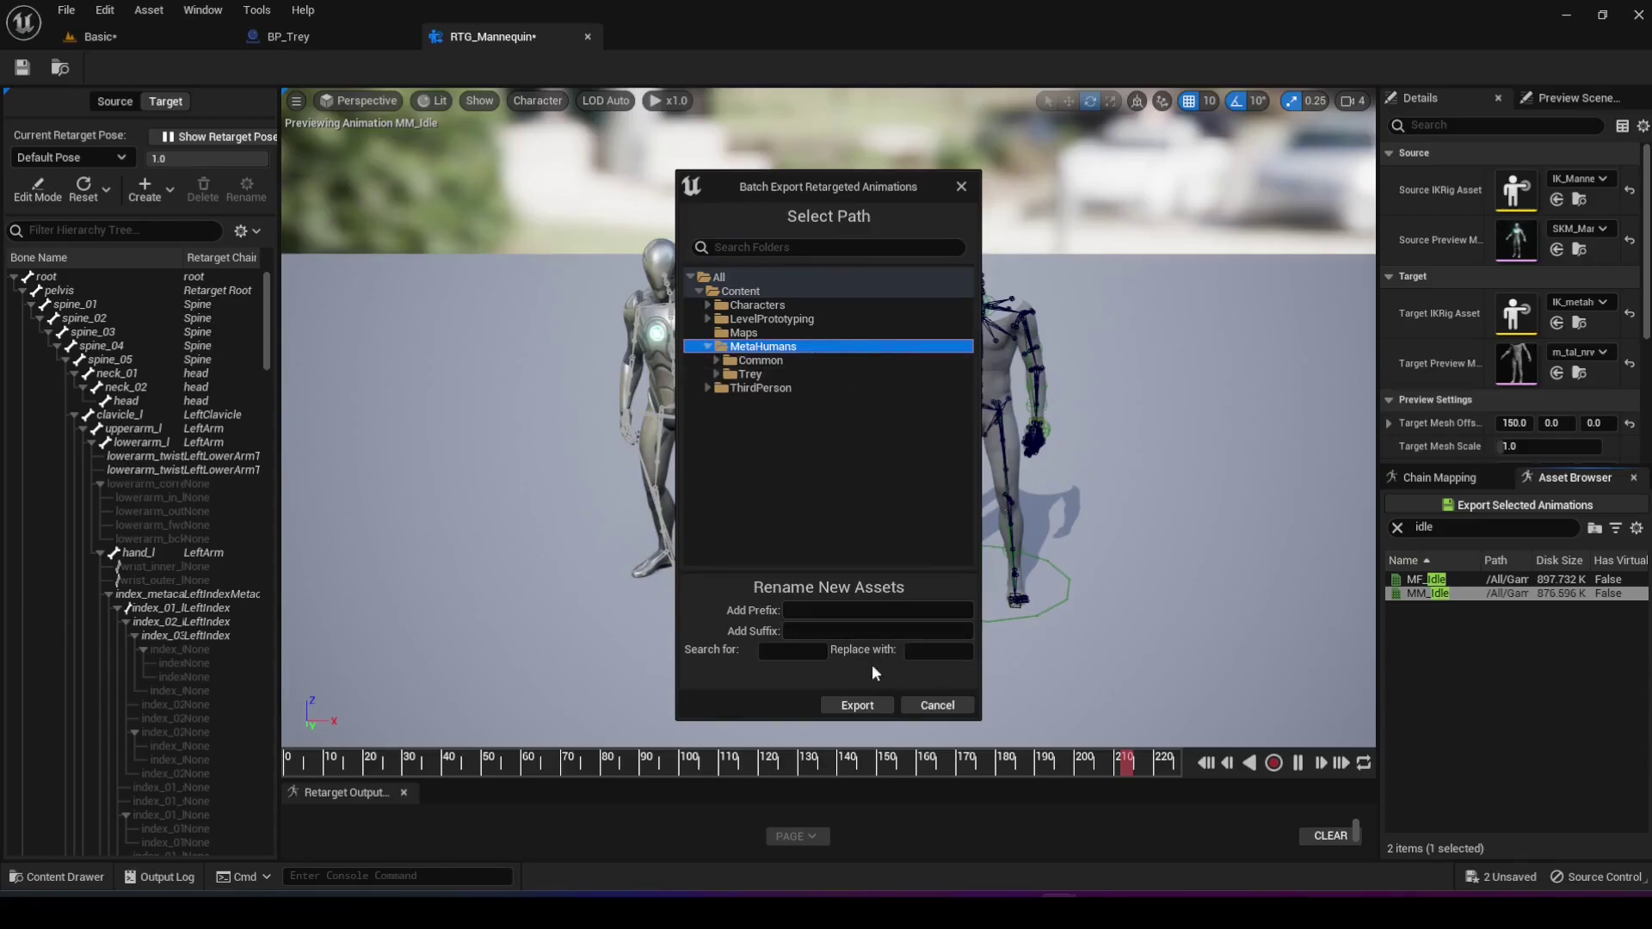
click(846, 707)
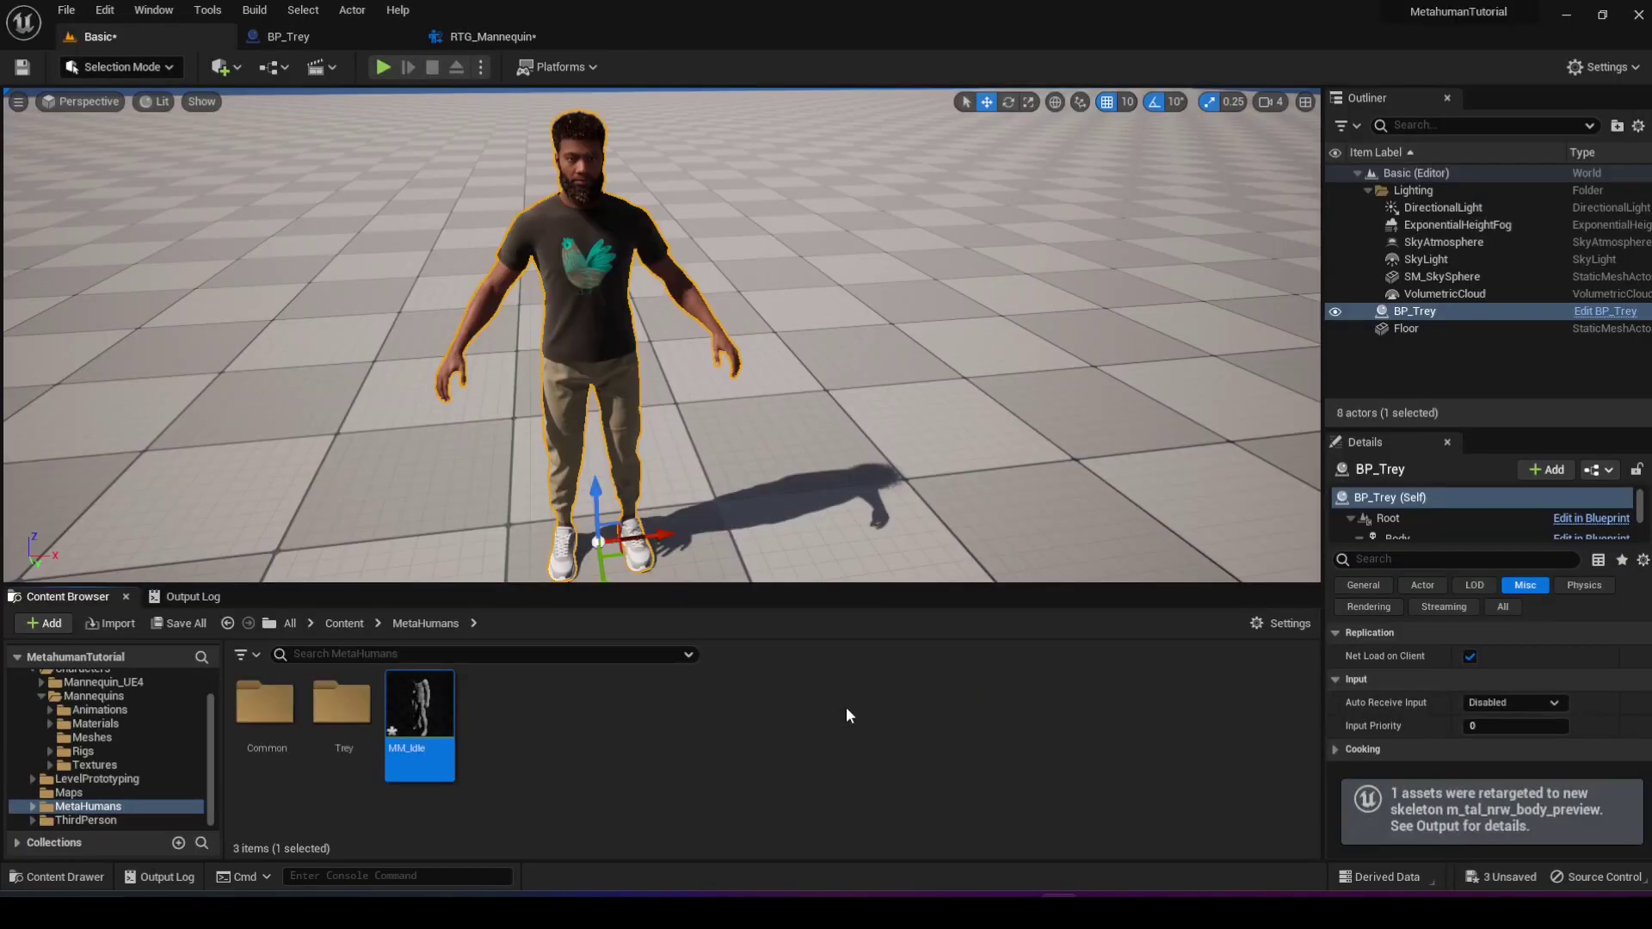
click(758, 715)
mouse_move(428, 693)
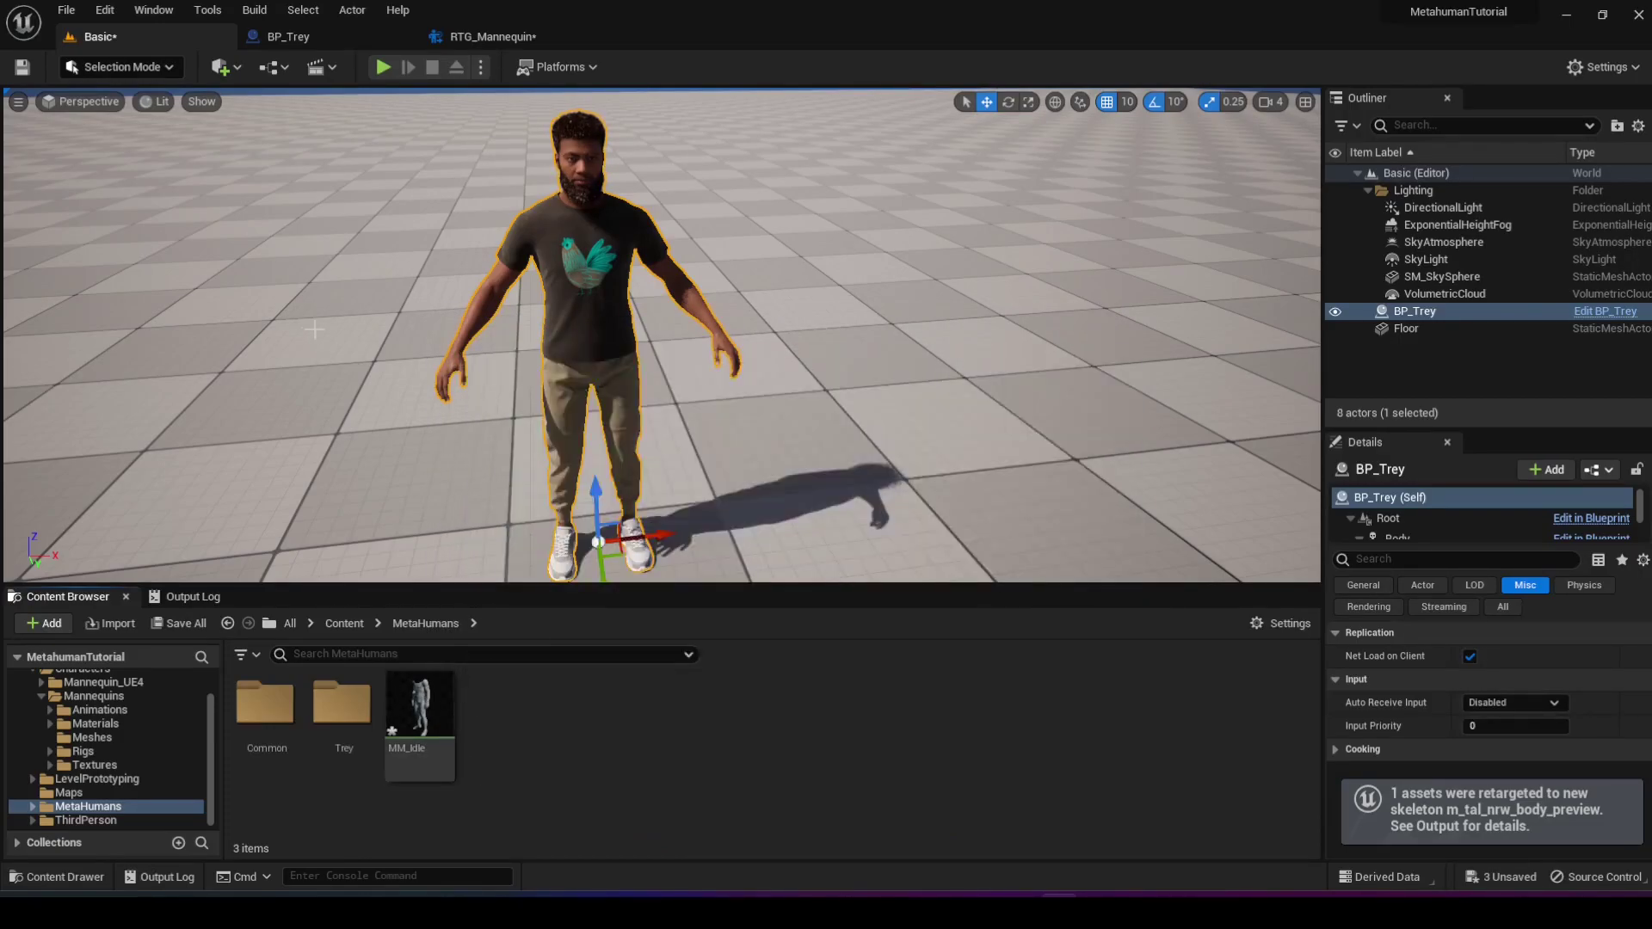
Step: In BP_Trey, set Body to Use Animation Asset with MM_Idle as Anim to Play, then compile
click(307, 35)
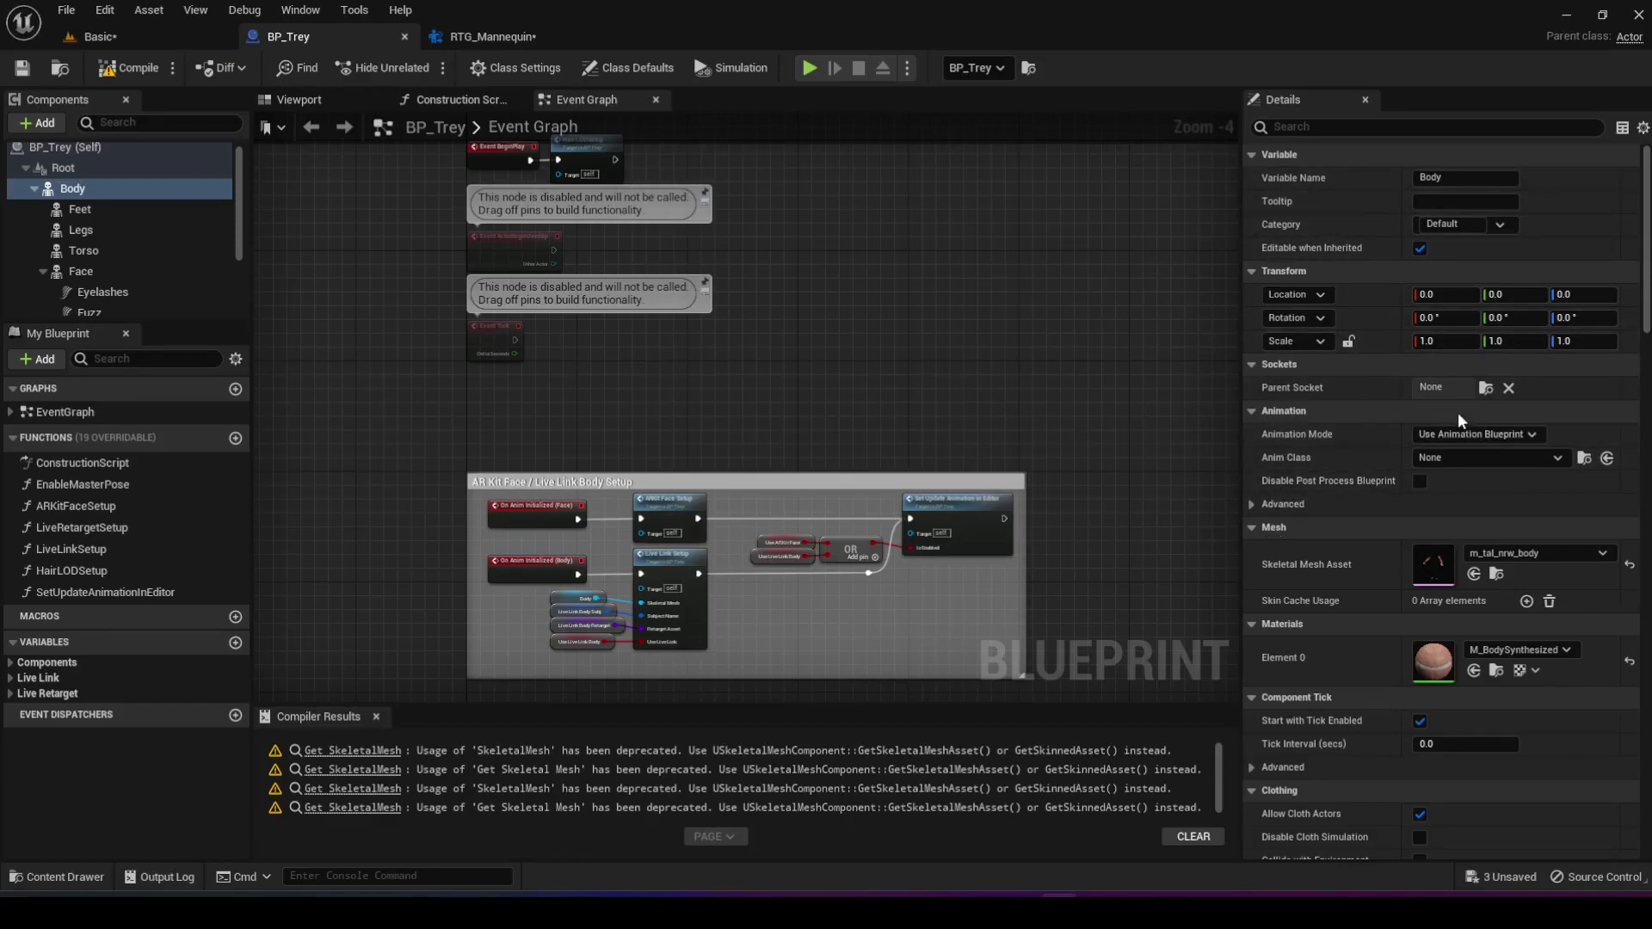
click(1495, 434)
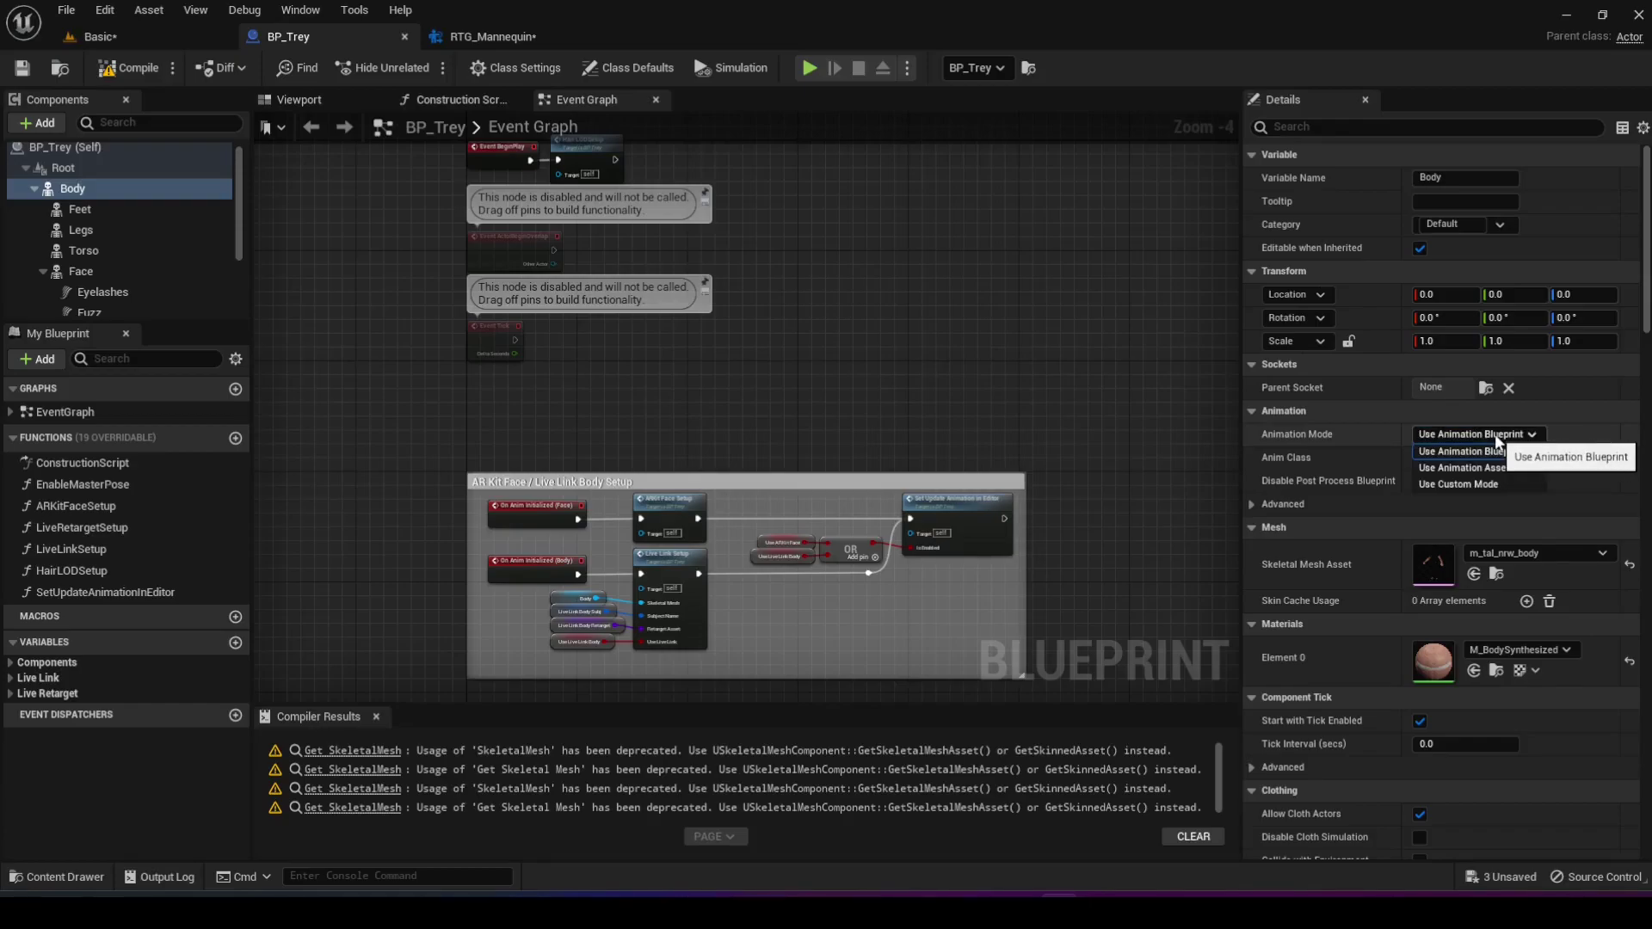
click(1470, 470)
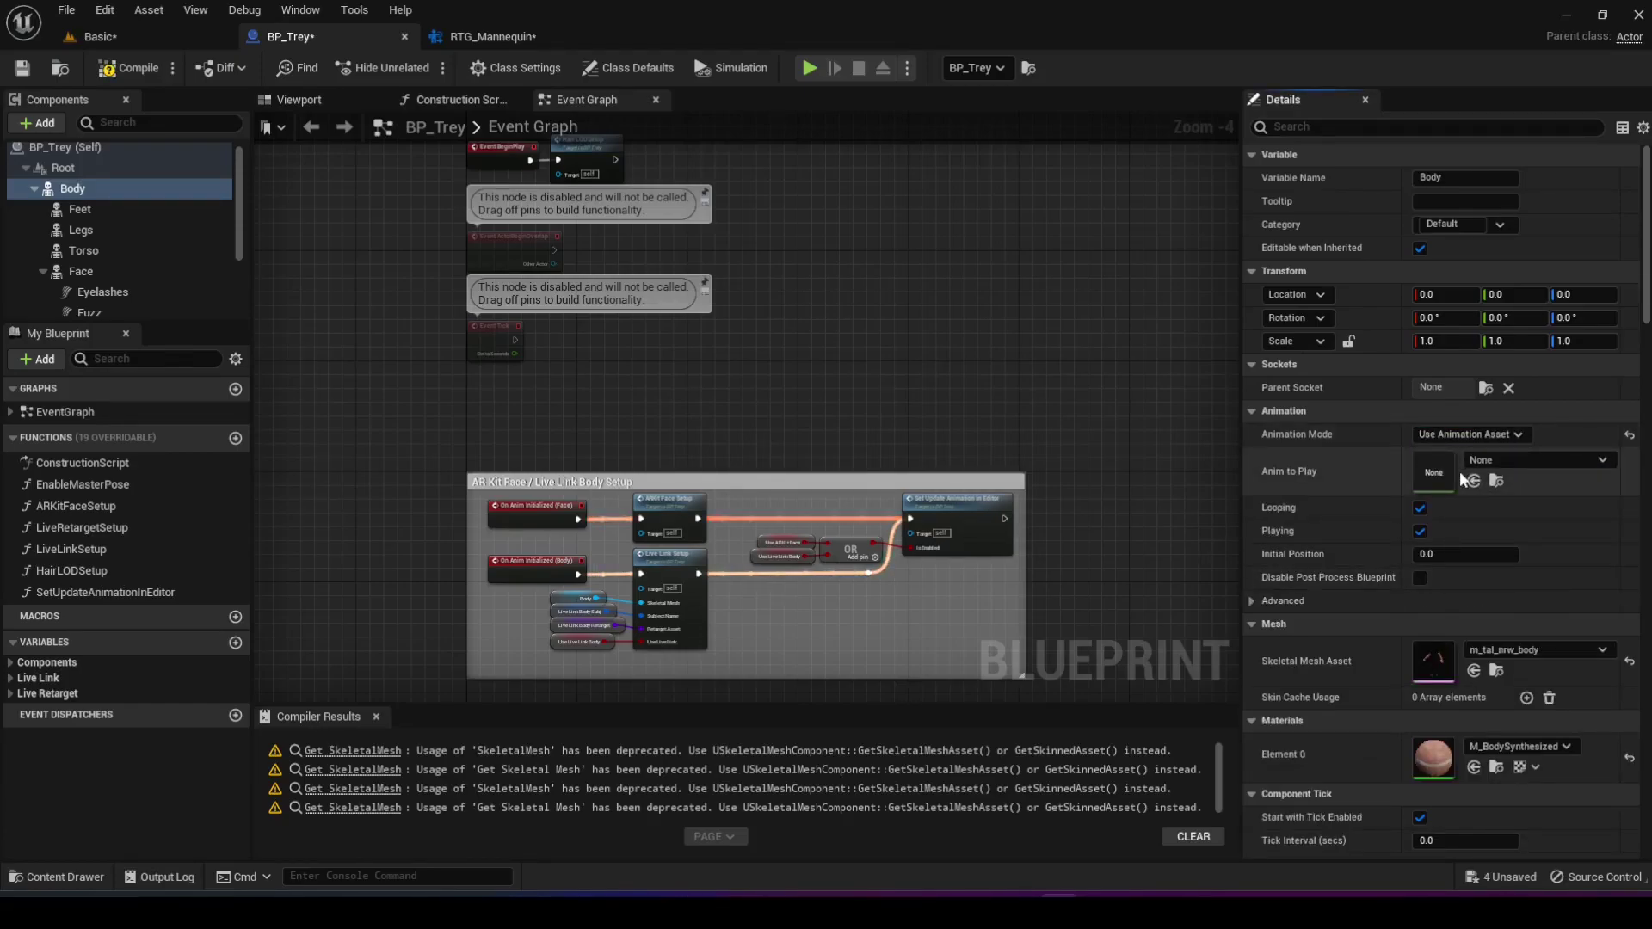
click(62, 875)
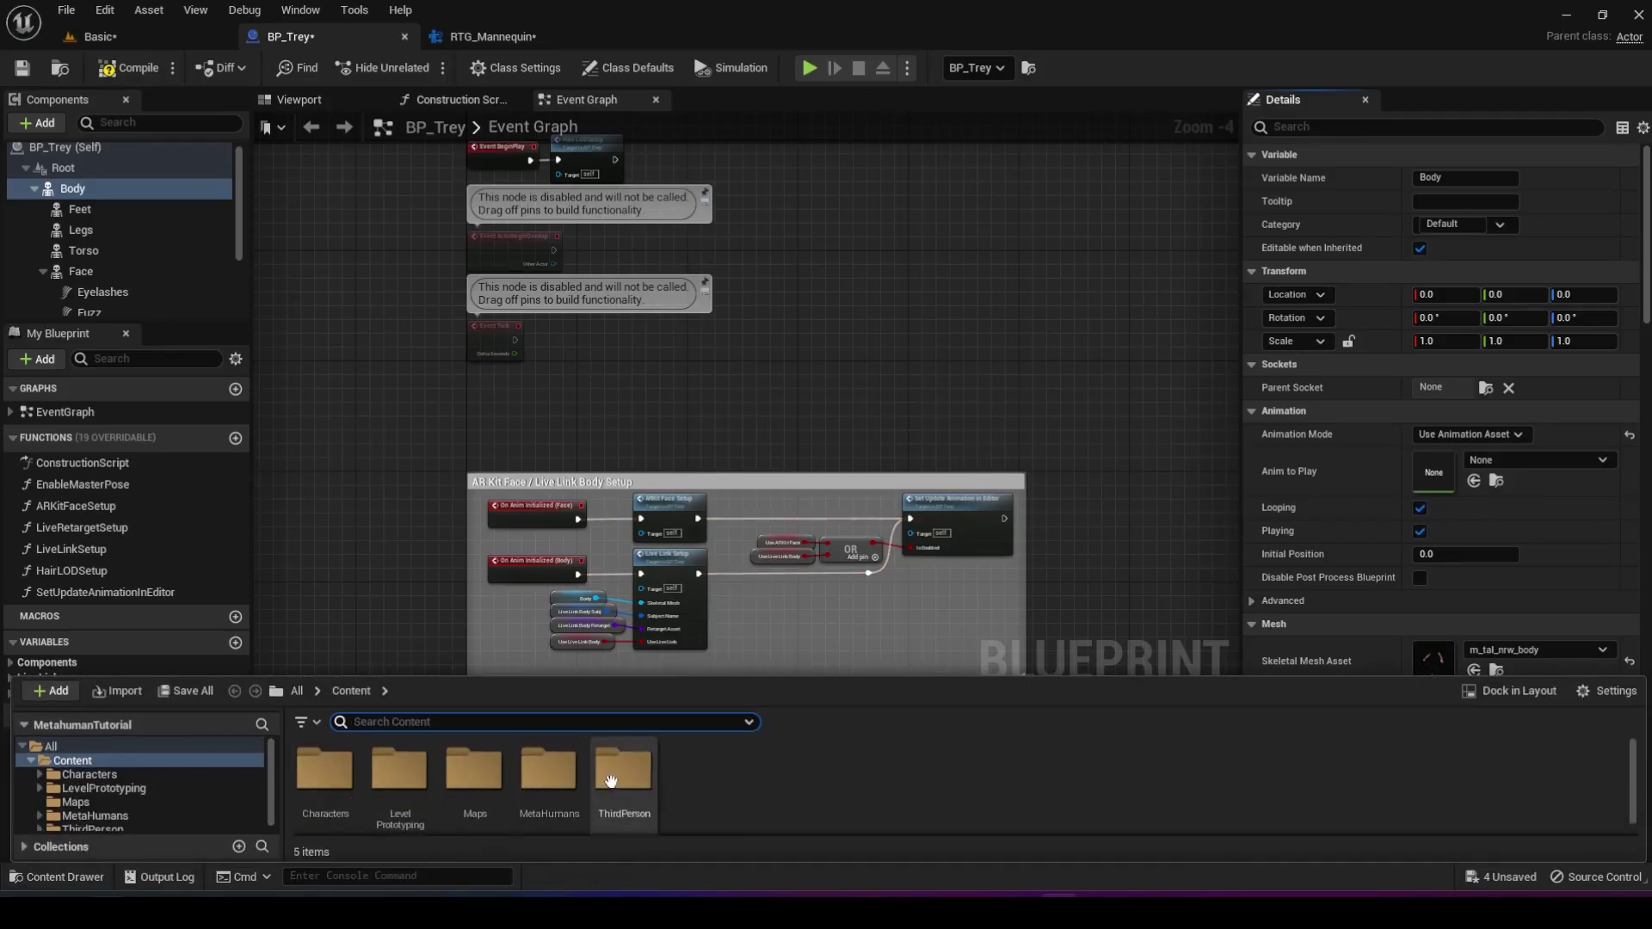
click(148, 814)
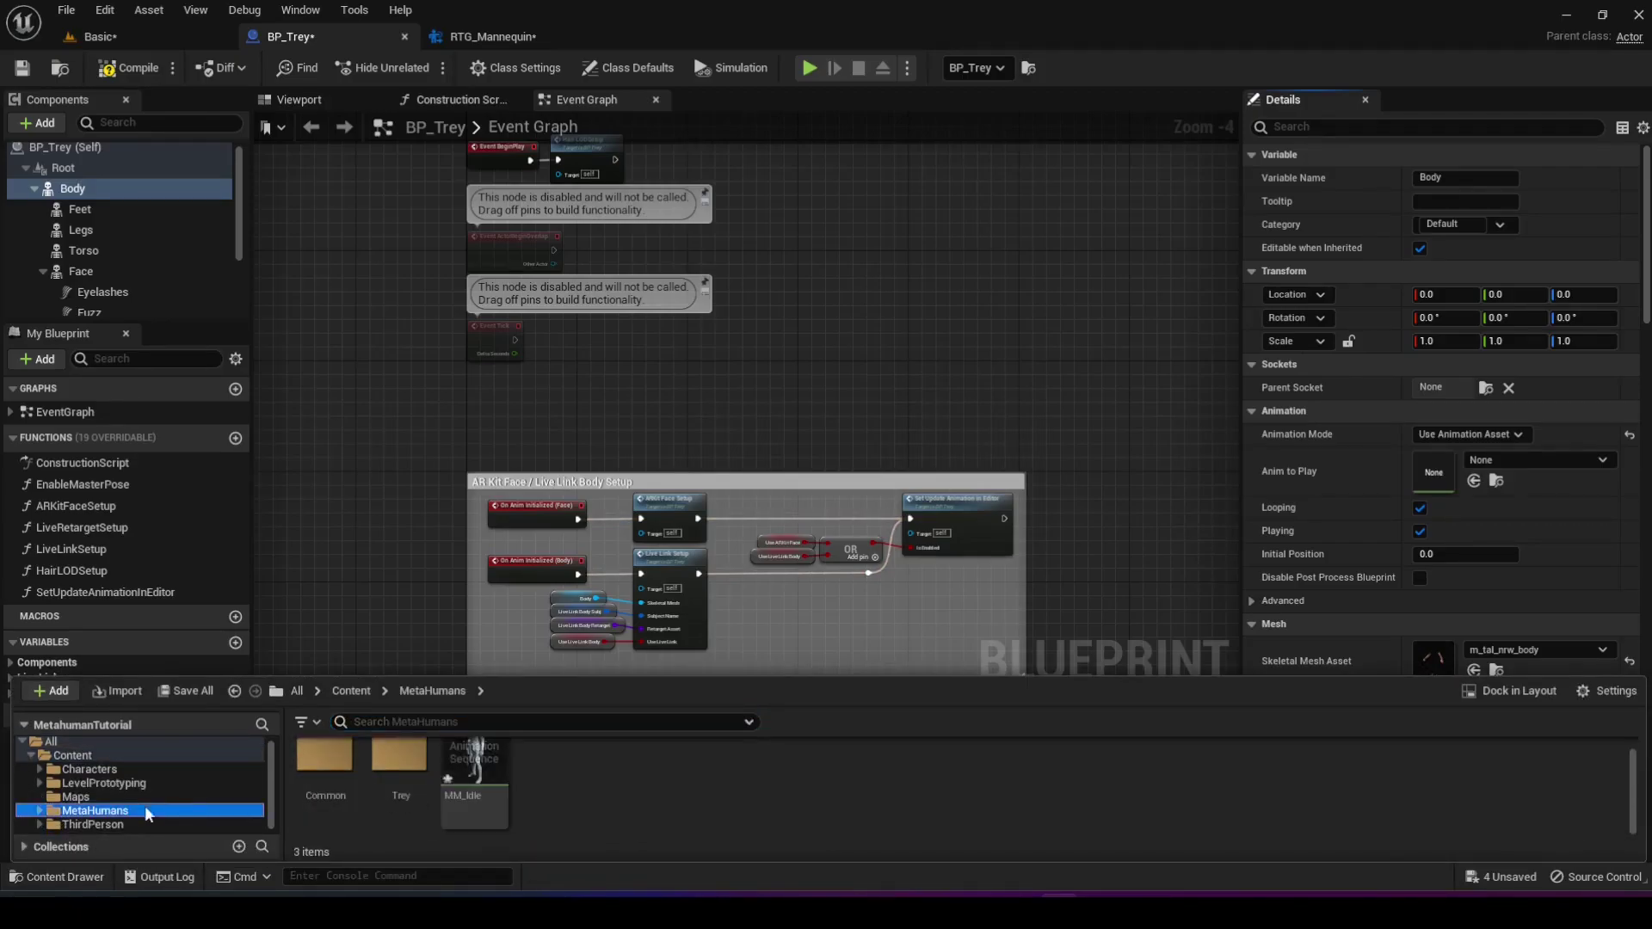
drag(476, 775, 1501, 460)
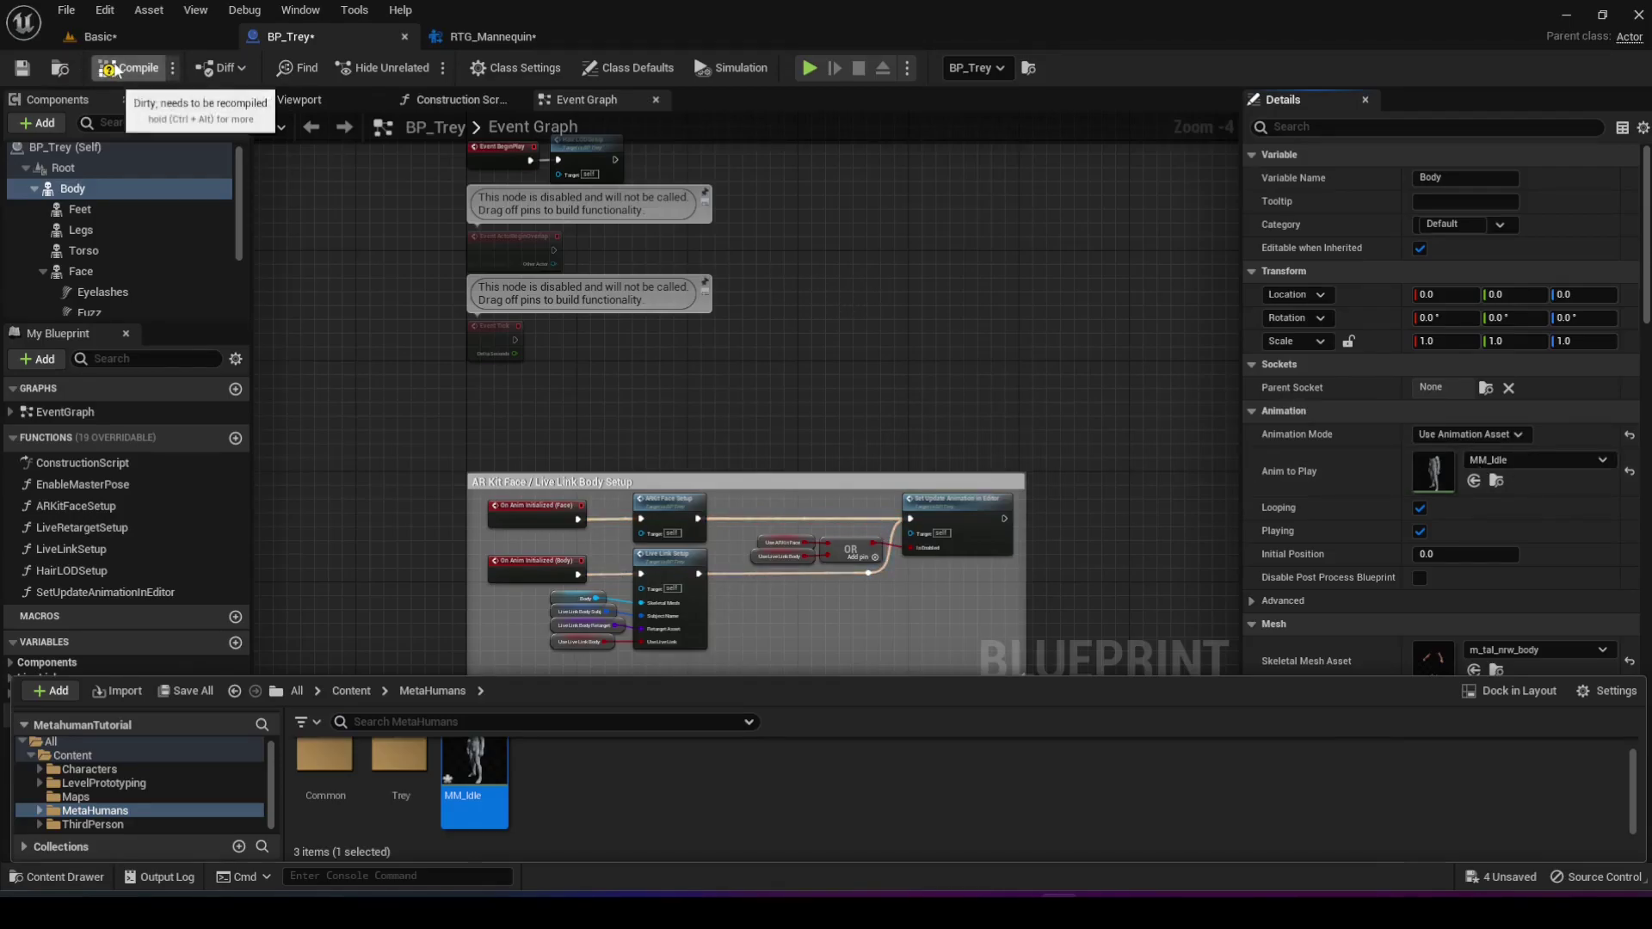
click(142, 74)
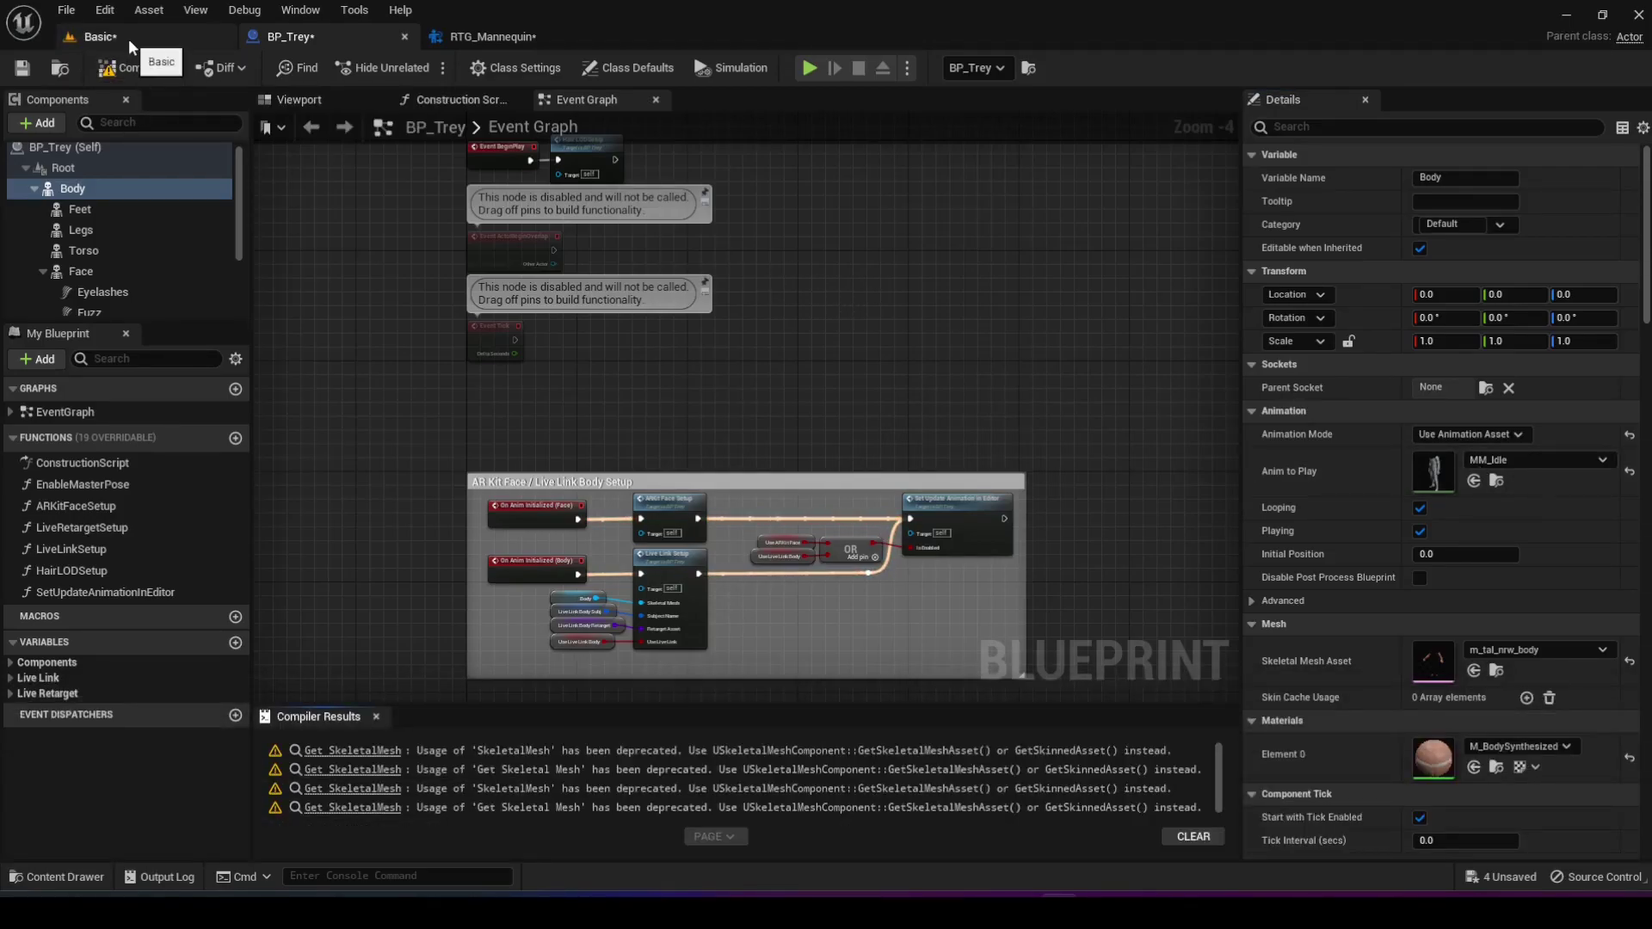
Step: Run a Play In Editor test of the Basic level, then stop it with Esc
click(128, 37)
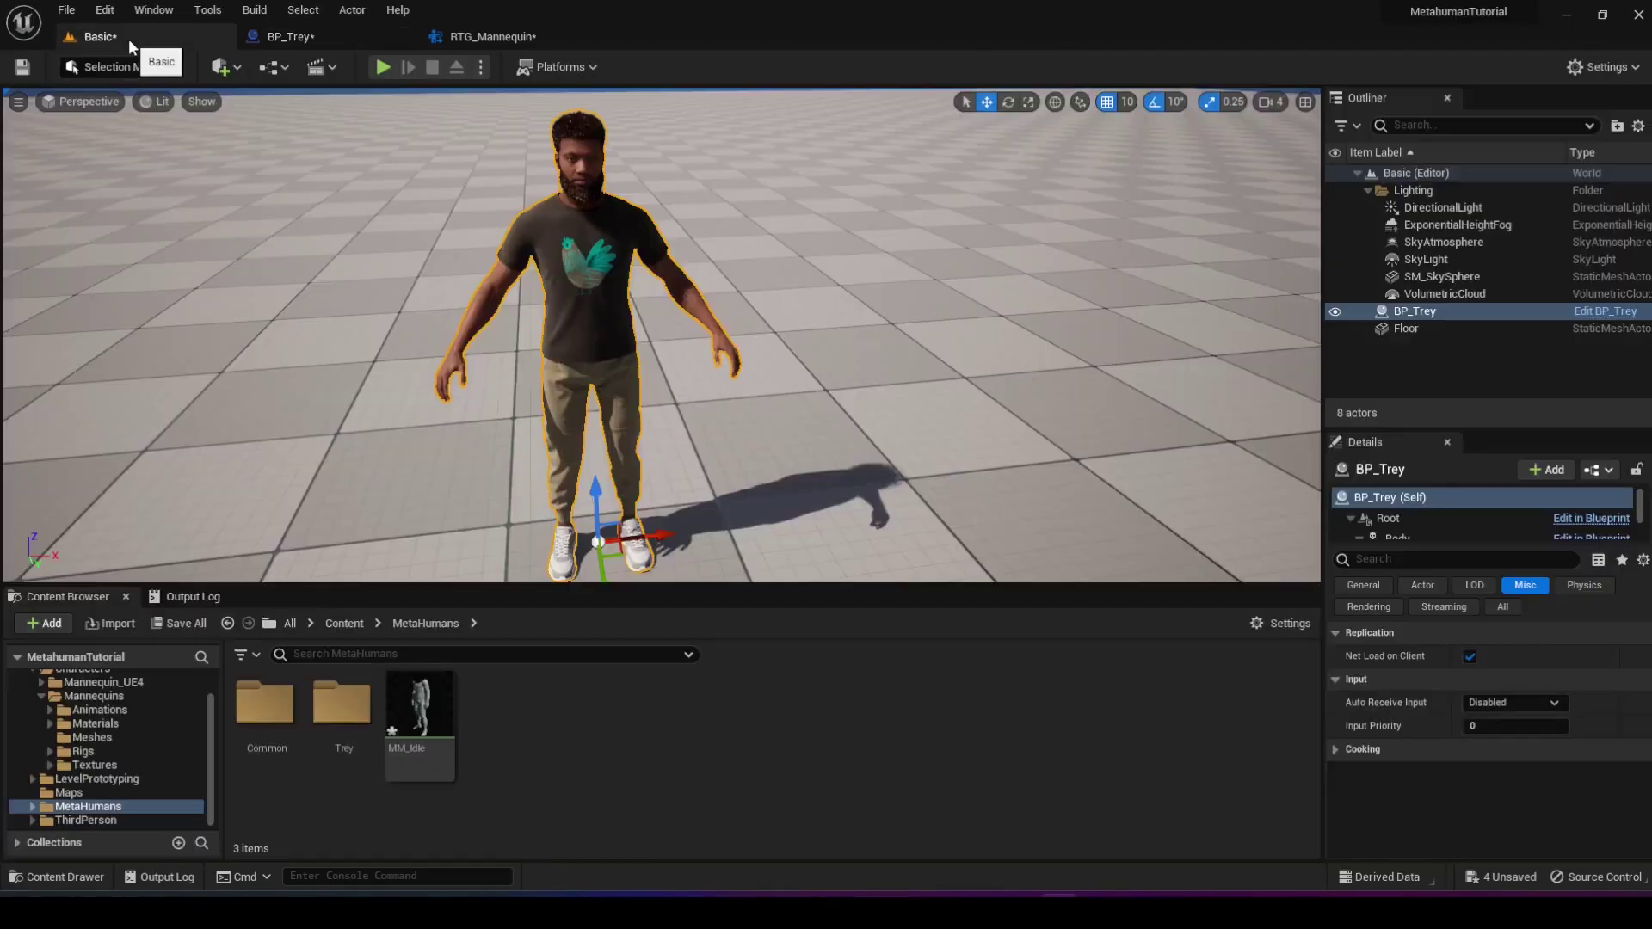
click(382, 67)
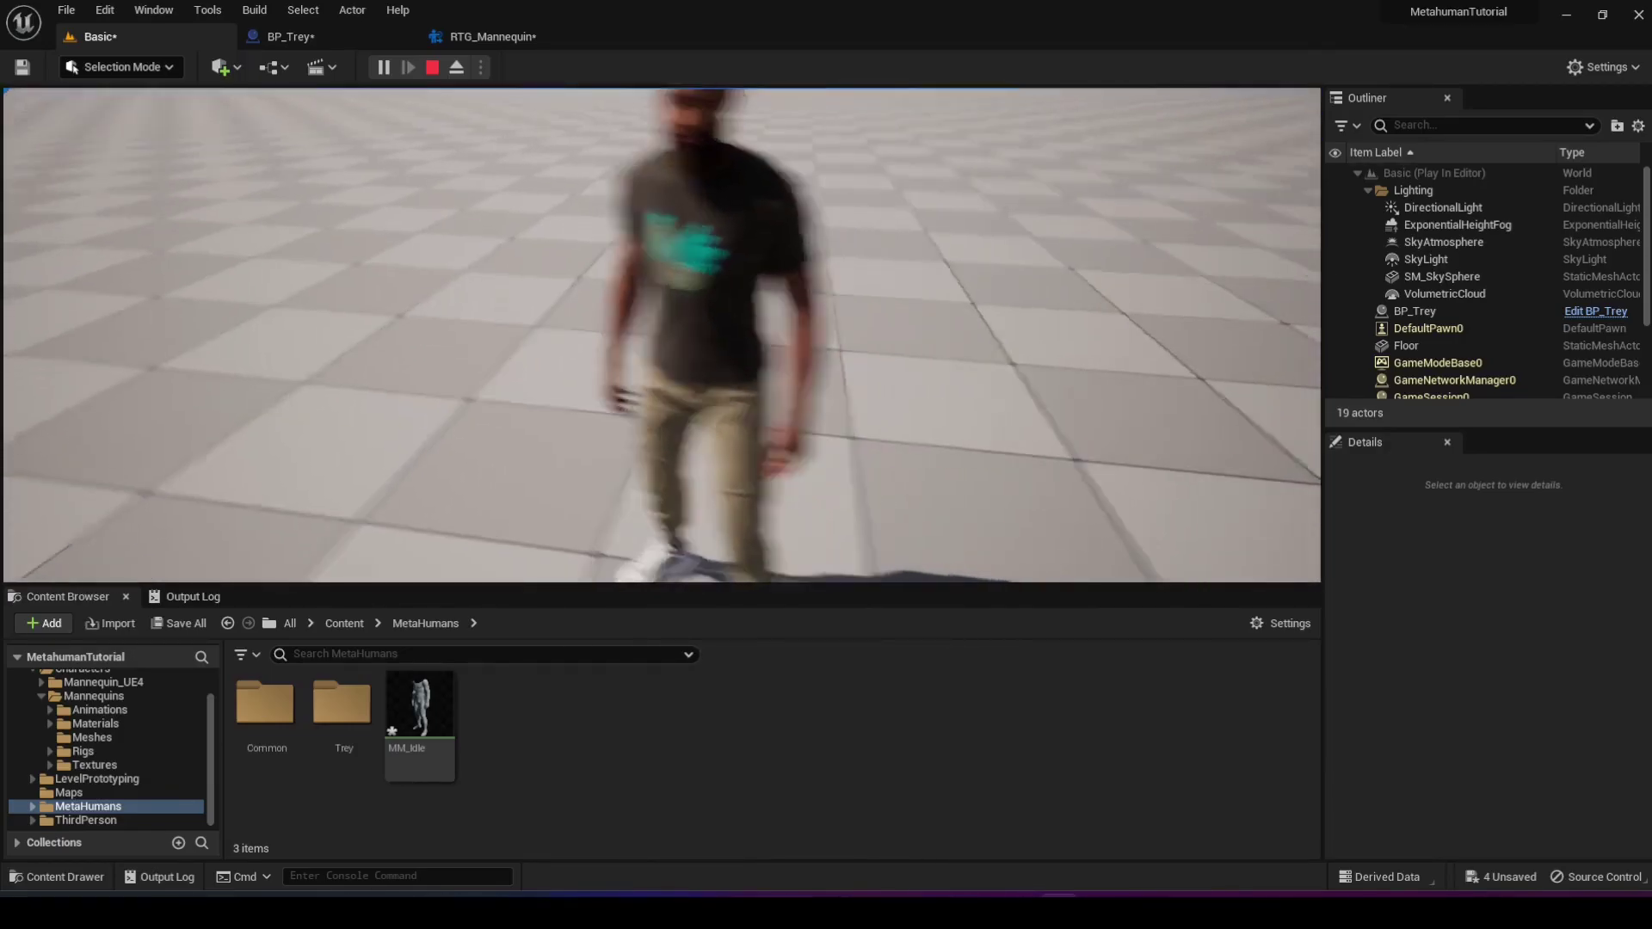
key(Escape)
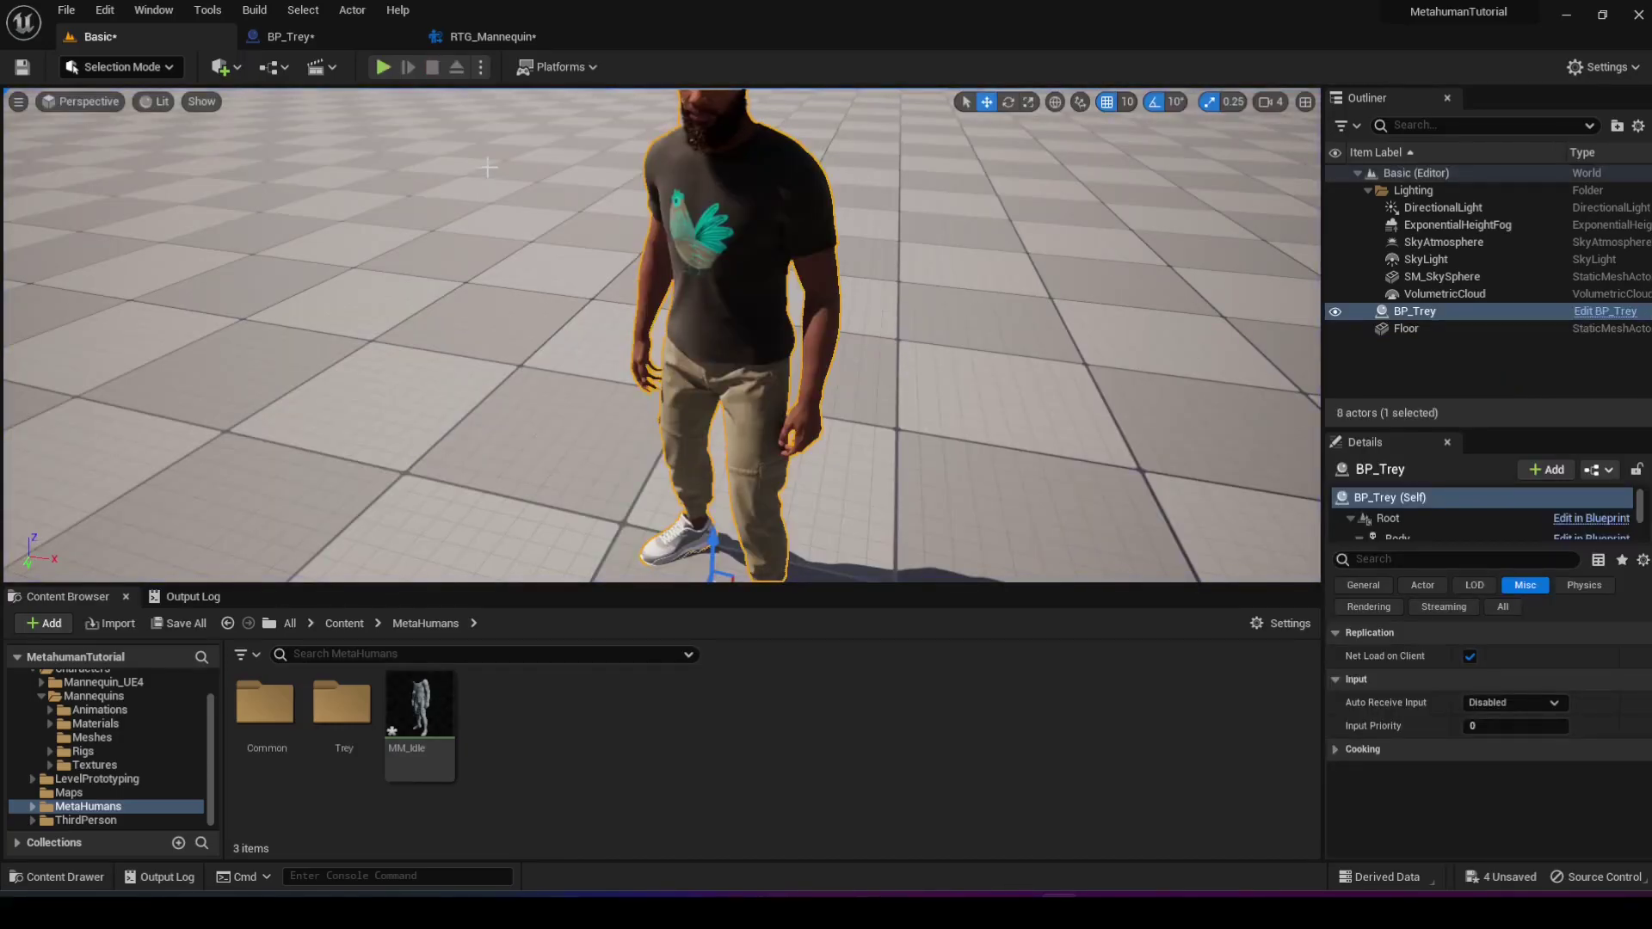
Step: In RTG_Mannequin, clear the idle filter and preview MM_Run_Fwd, MM_Jump and MF_Walk_Fwd
click(487, 36)
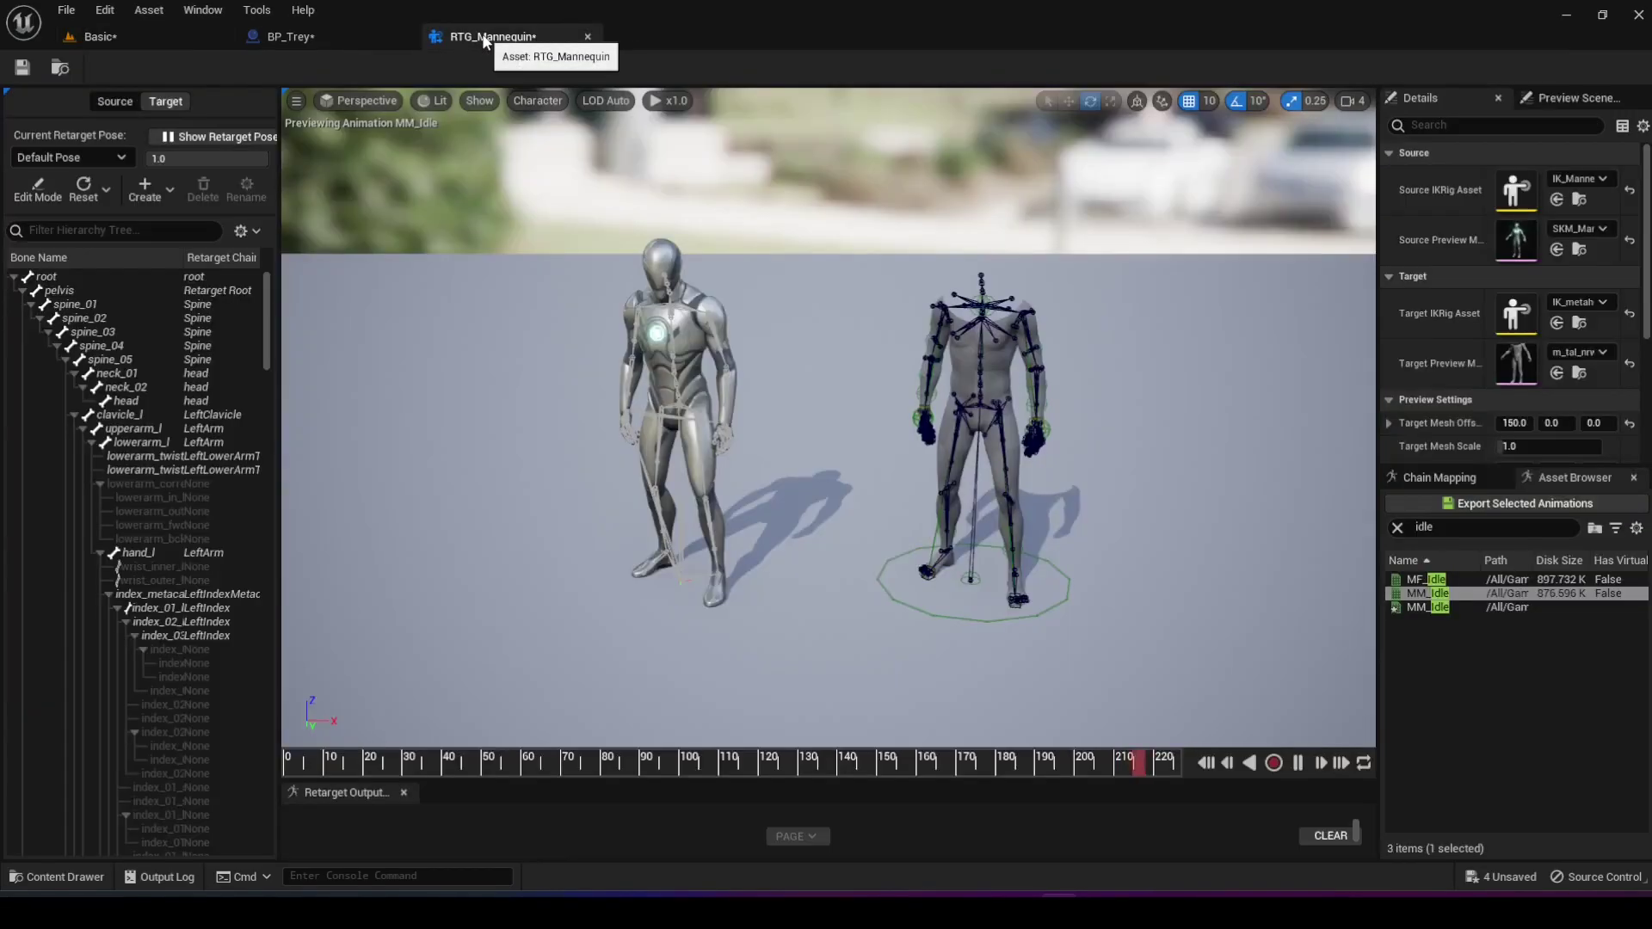
click(1398, 527)
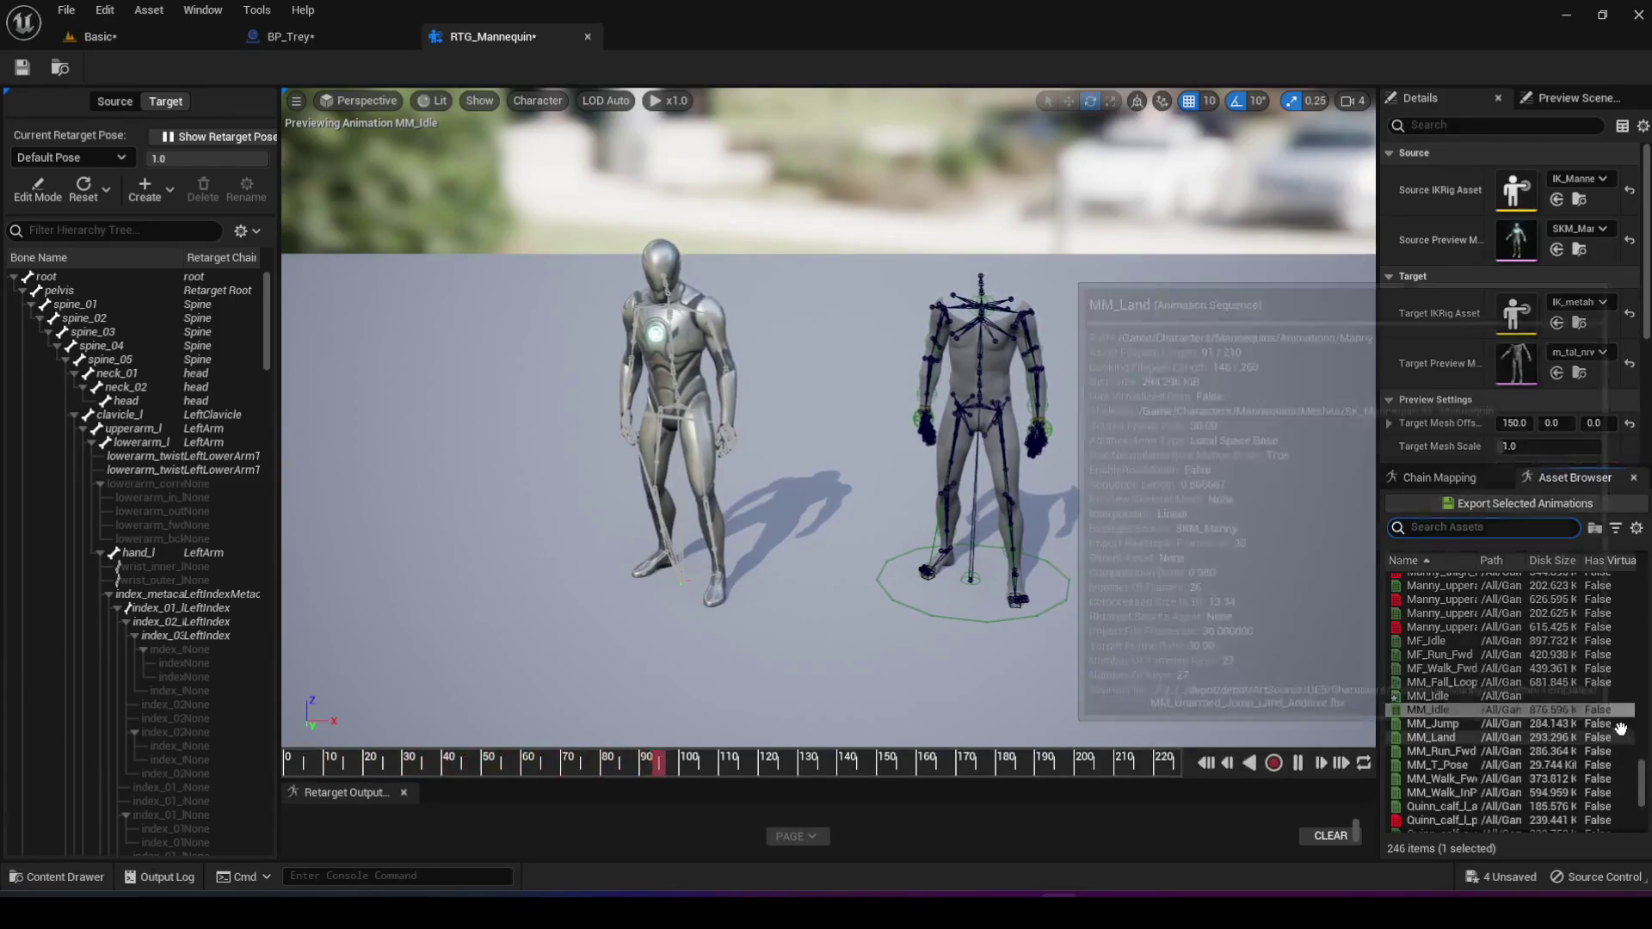
click(1446, 751)
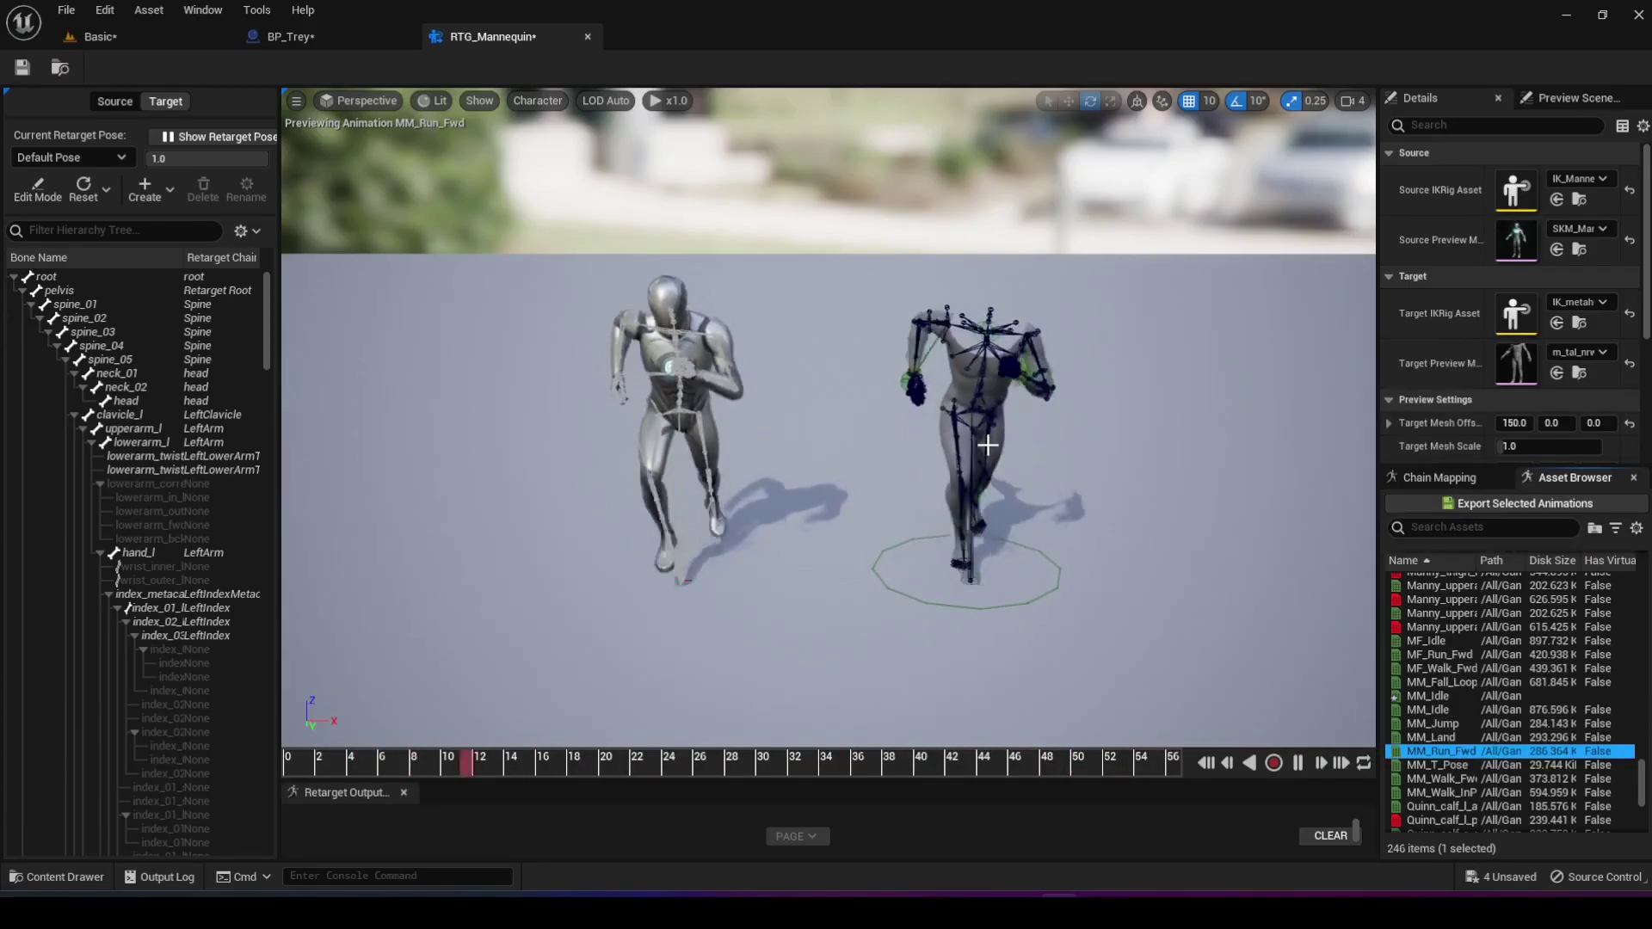
click(1430, 723)
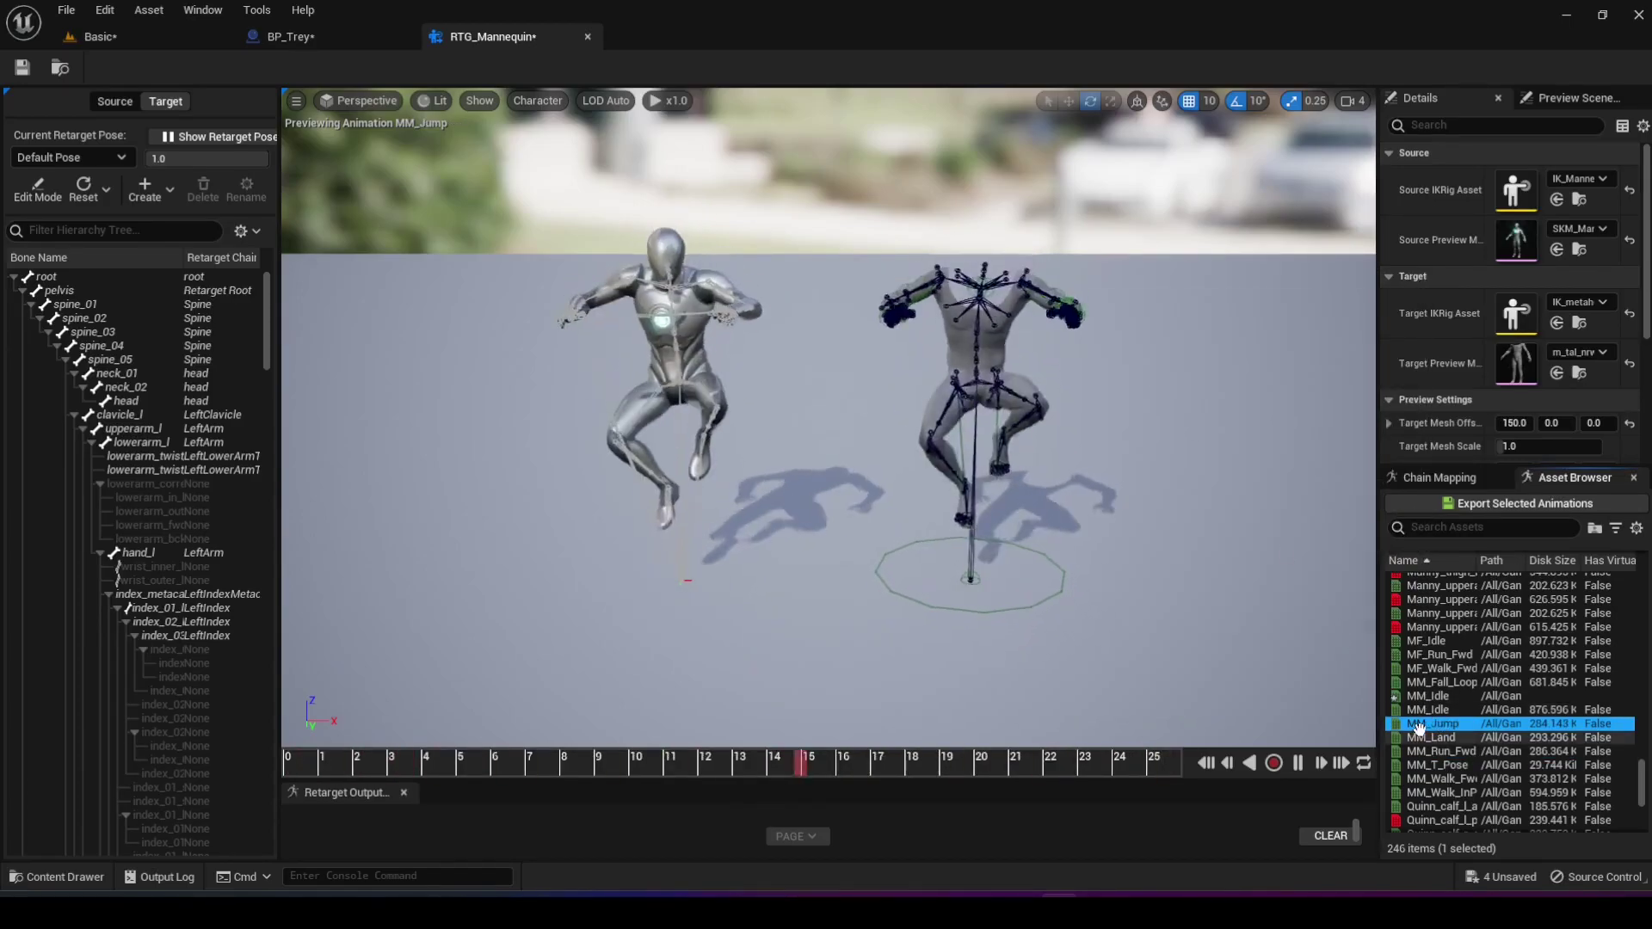
click(1431, 751)
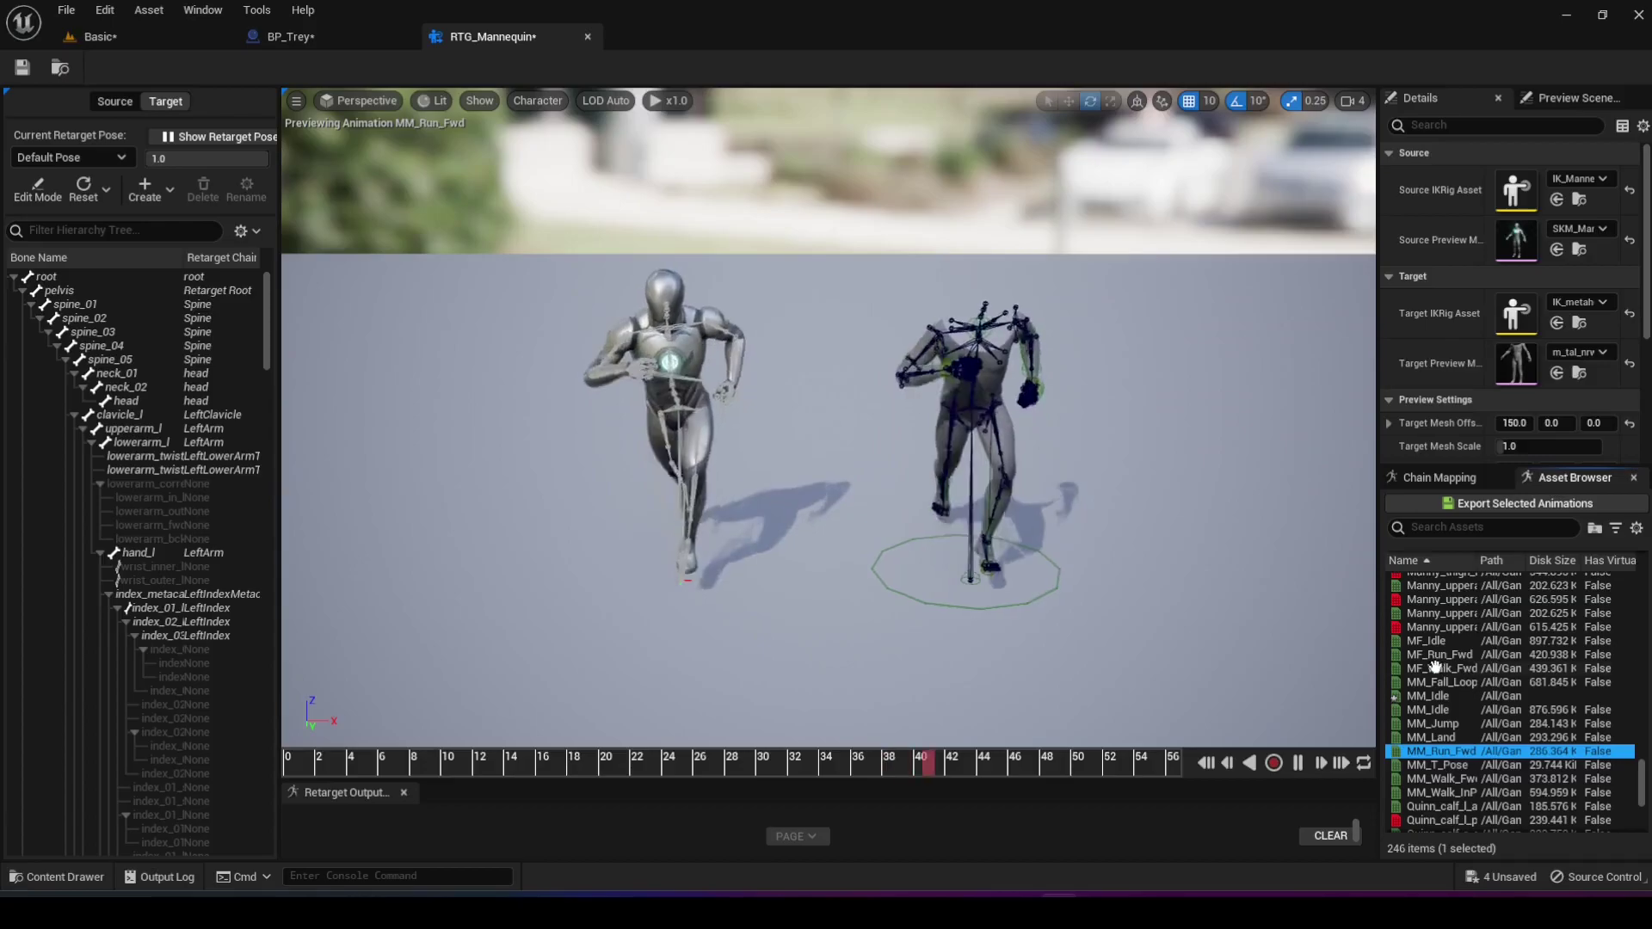
click(1437, 668)
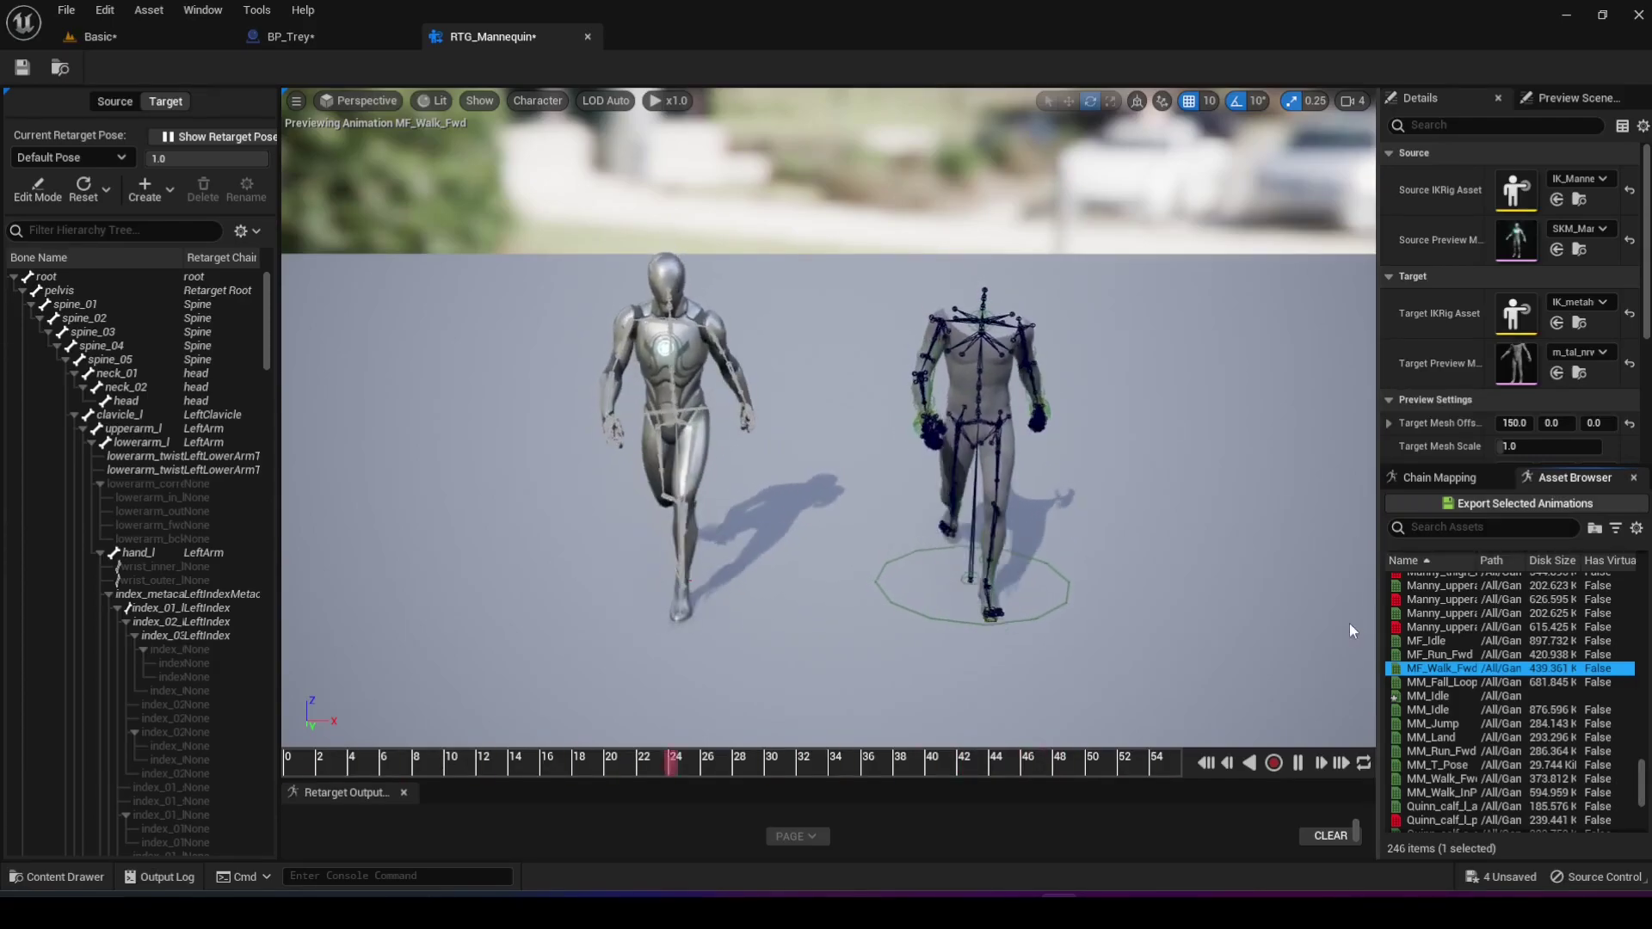
scroll(1435, 669, down, 2)
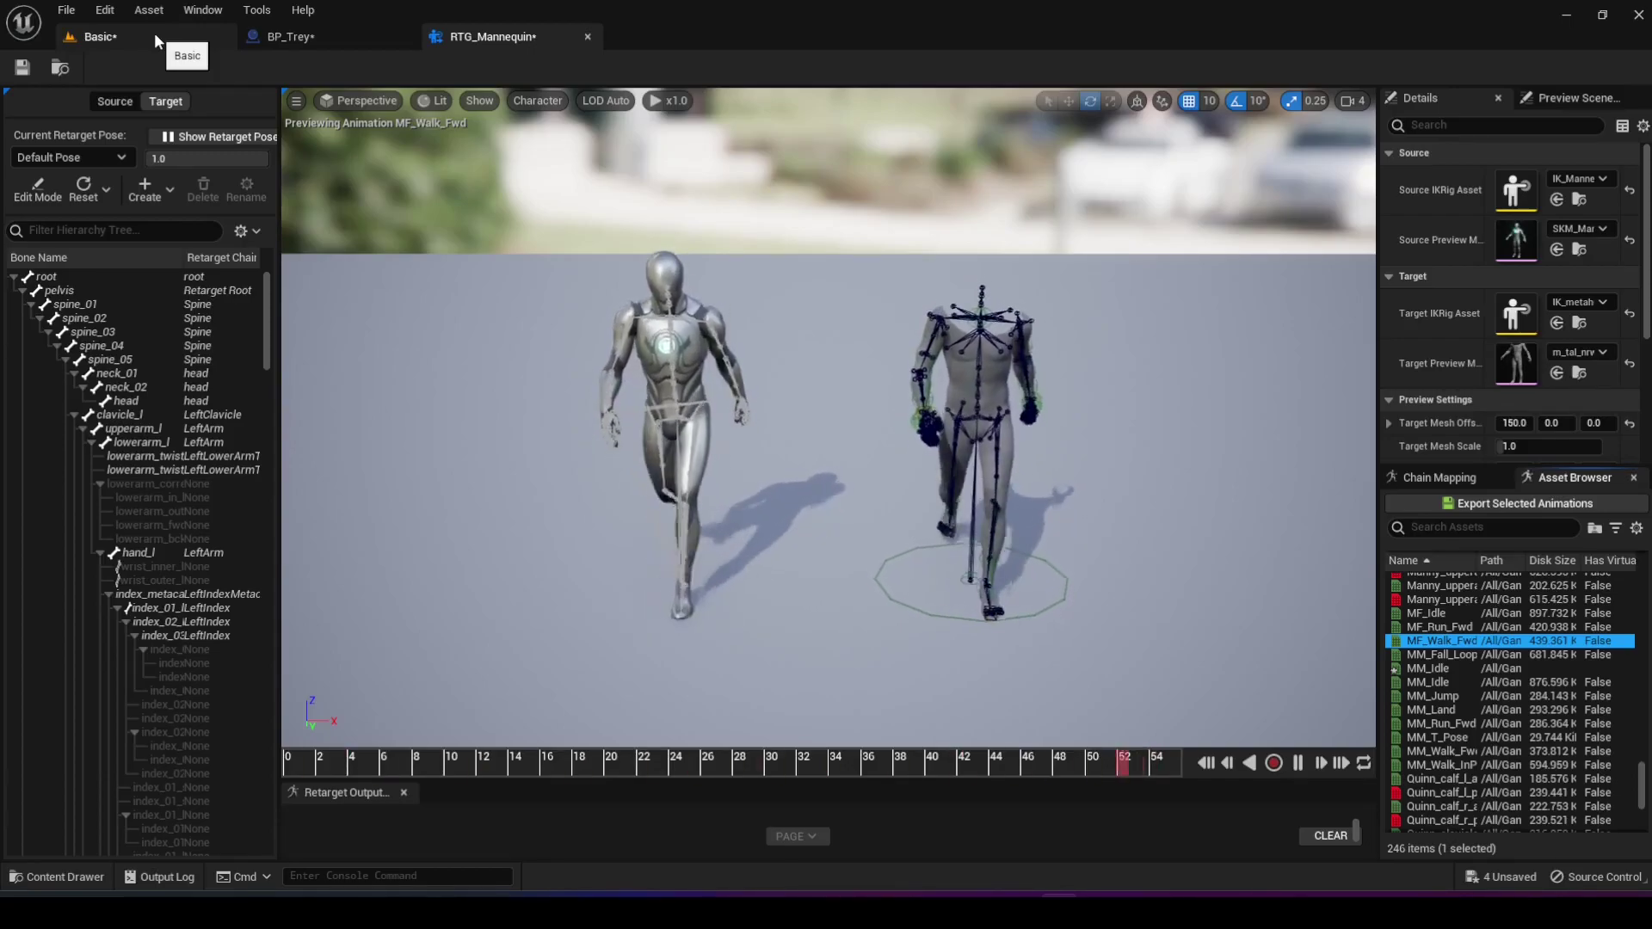
Step: Switch to the Basic level and zoom out on Trey standing idle
click(153, 32)
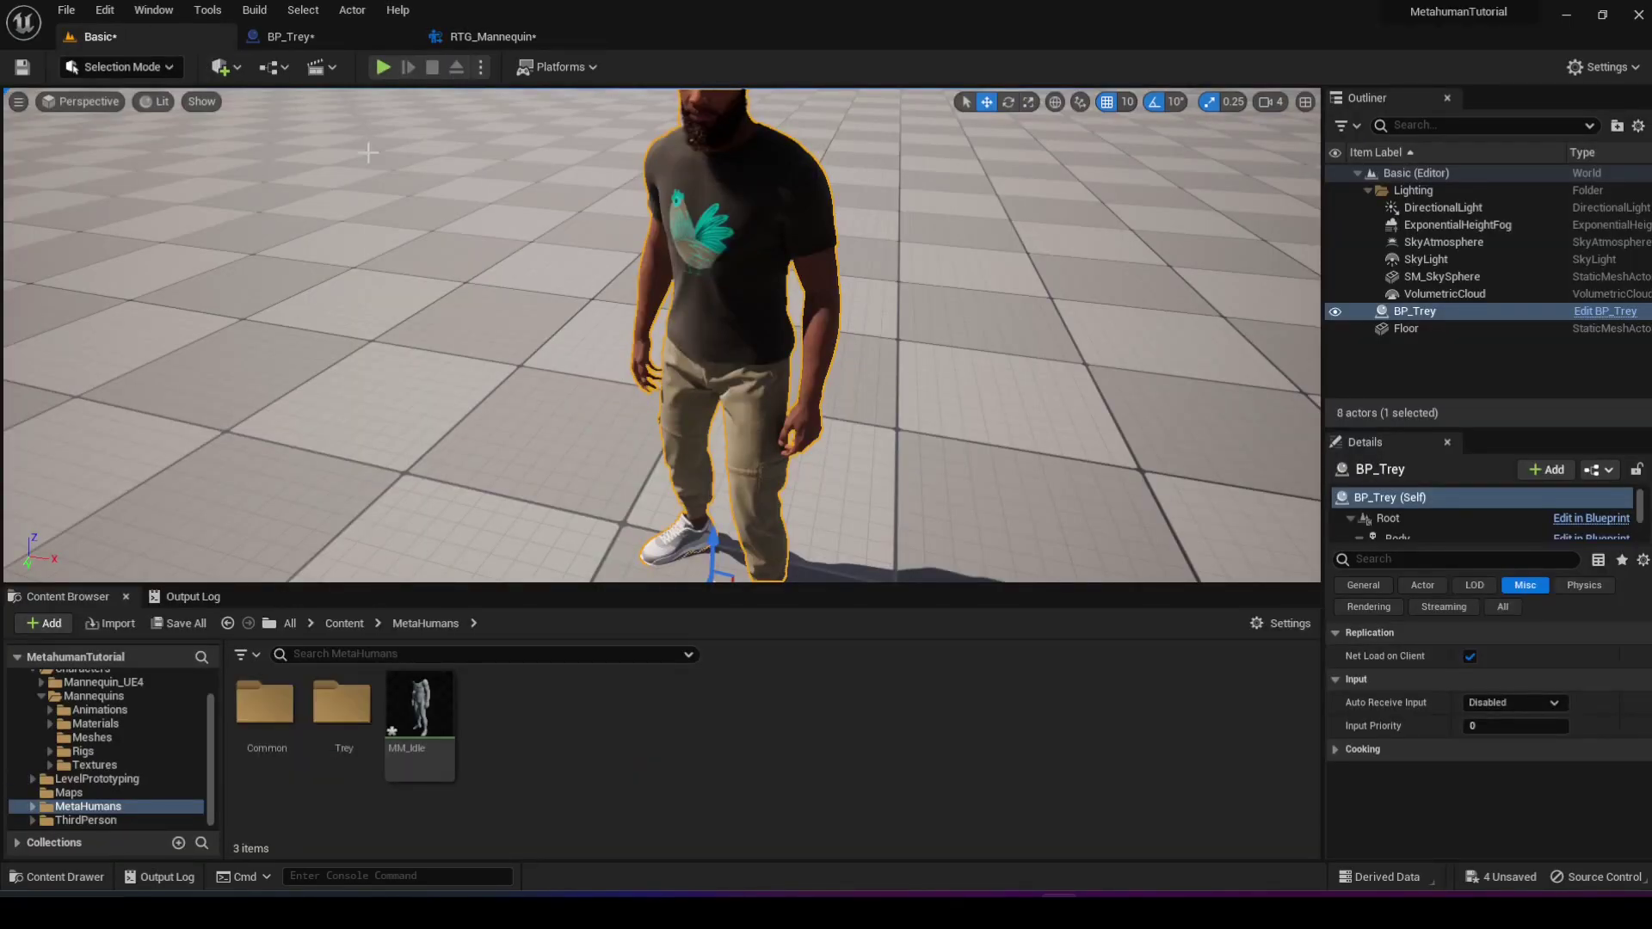
scroll(368, 153, down, 5)
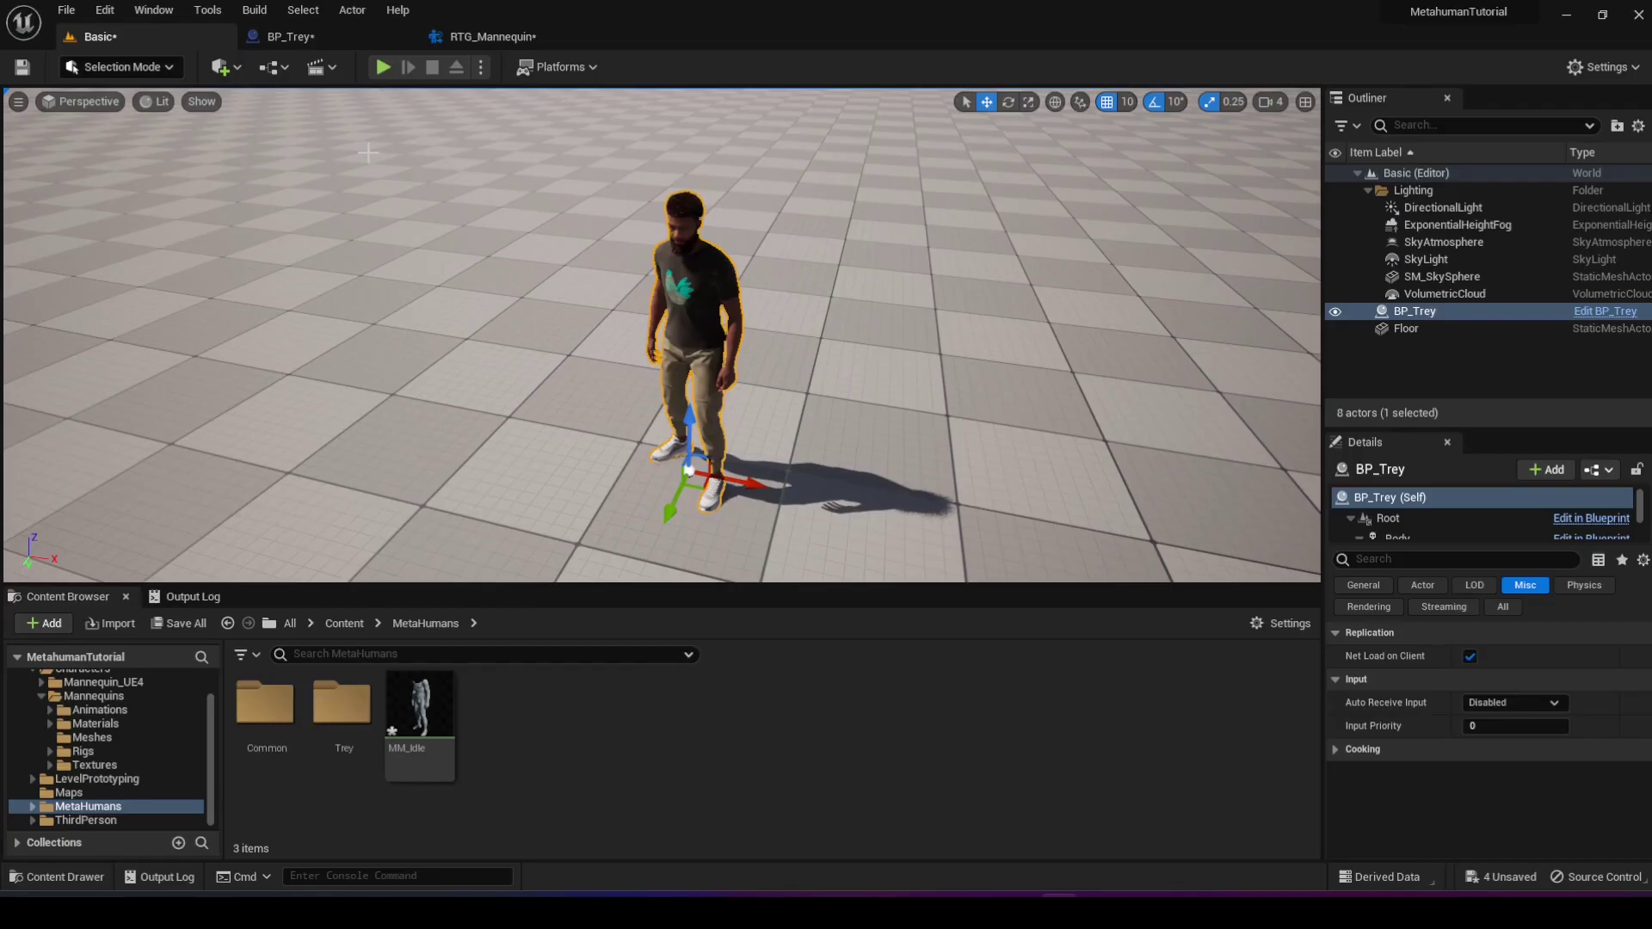